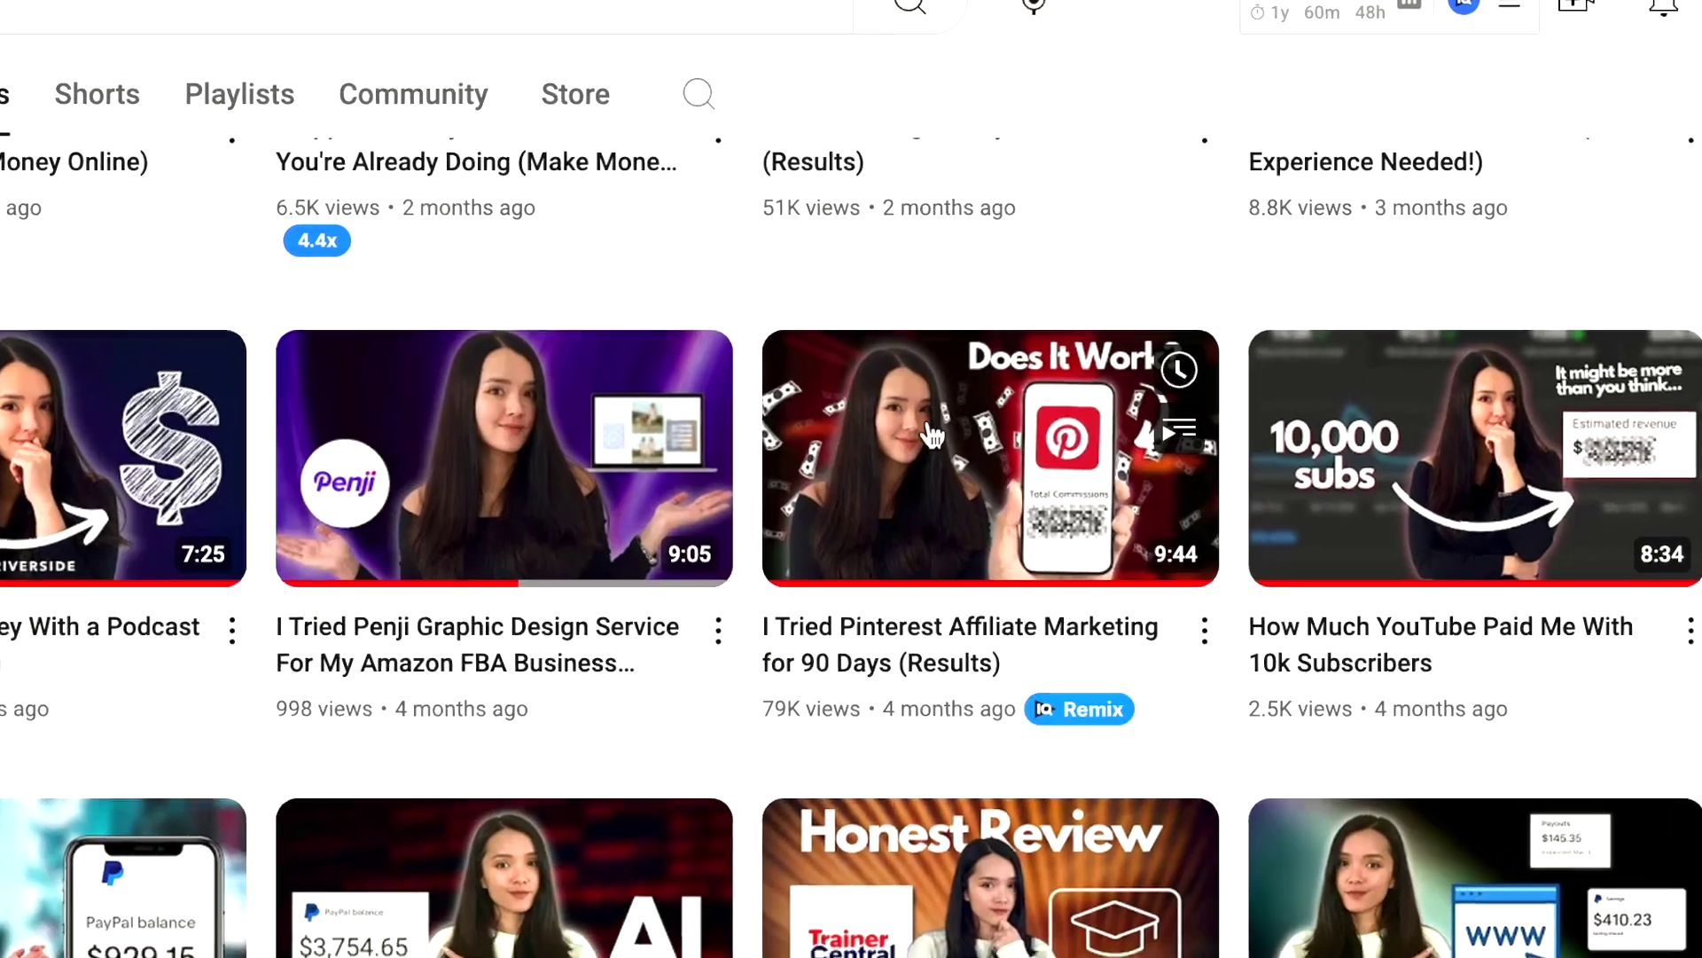
# Step: Play the 'I Tried Pinterest Affiliate Marketing for 90 Days (Results)' video and scroll below it
pyautogui.click(933, 435)
pyautogui.scroll(-4, 1213, 355)
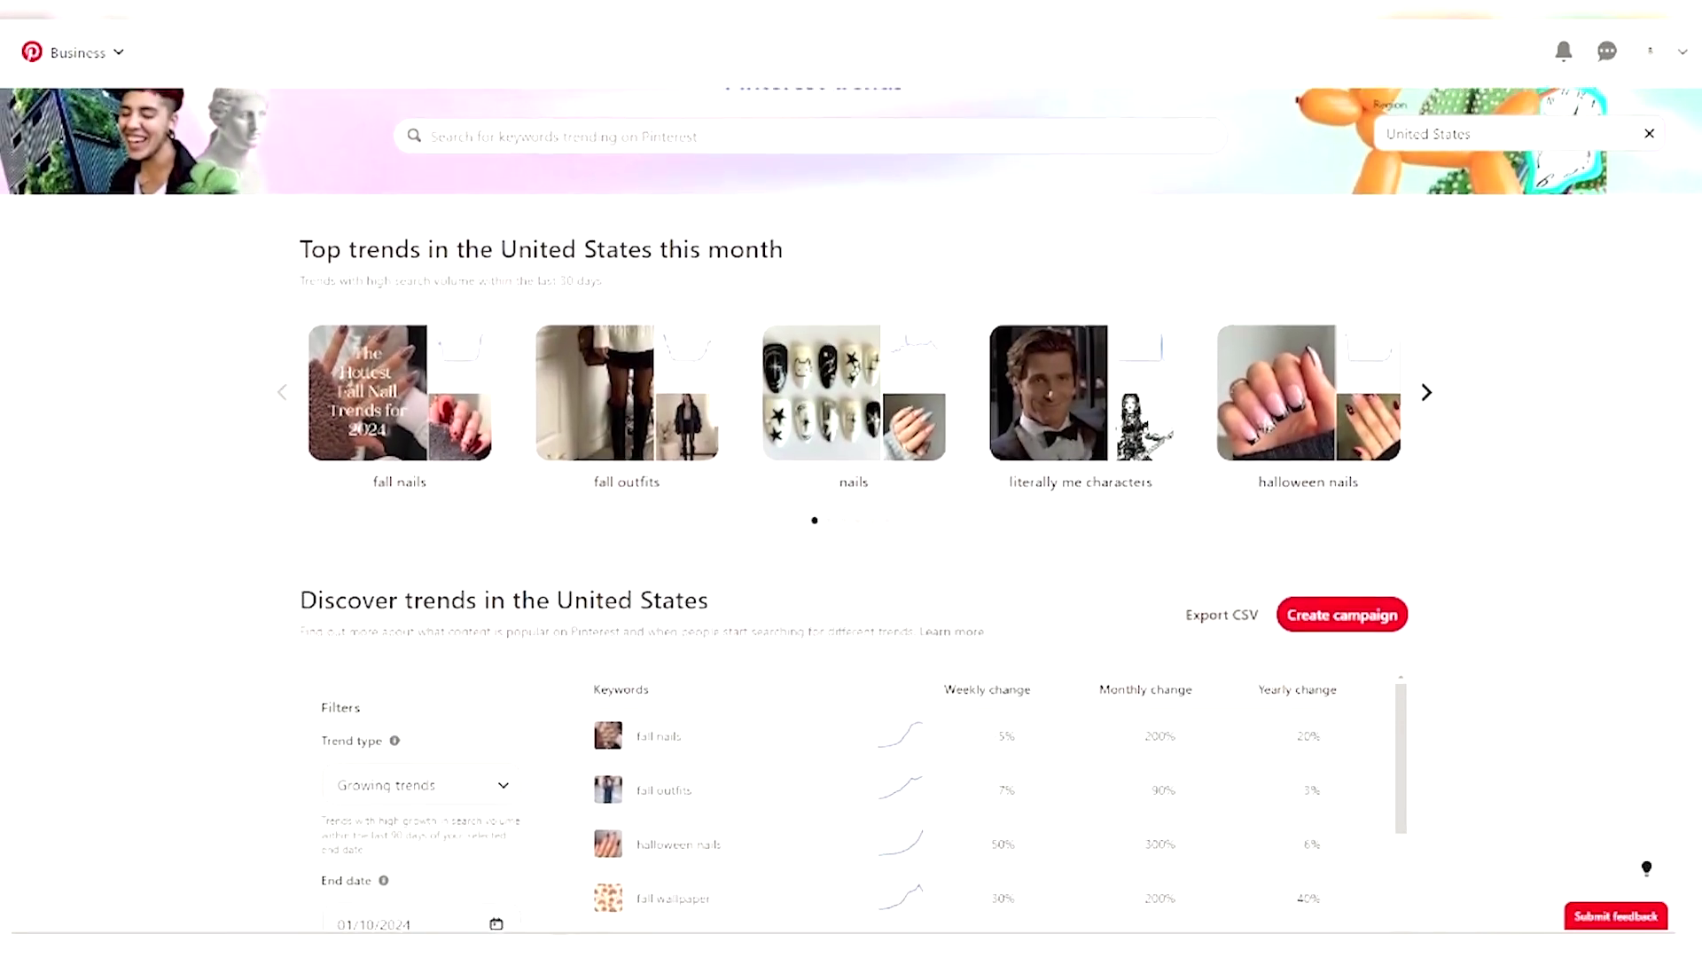
pyautogui.scroll(-3, 851, 533)
pyautogui.scroll(-5, 994, 621)
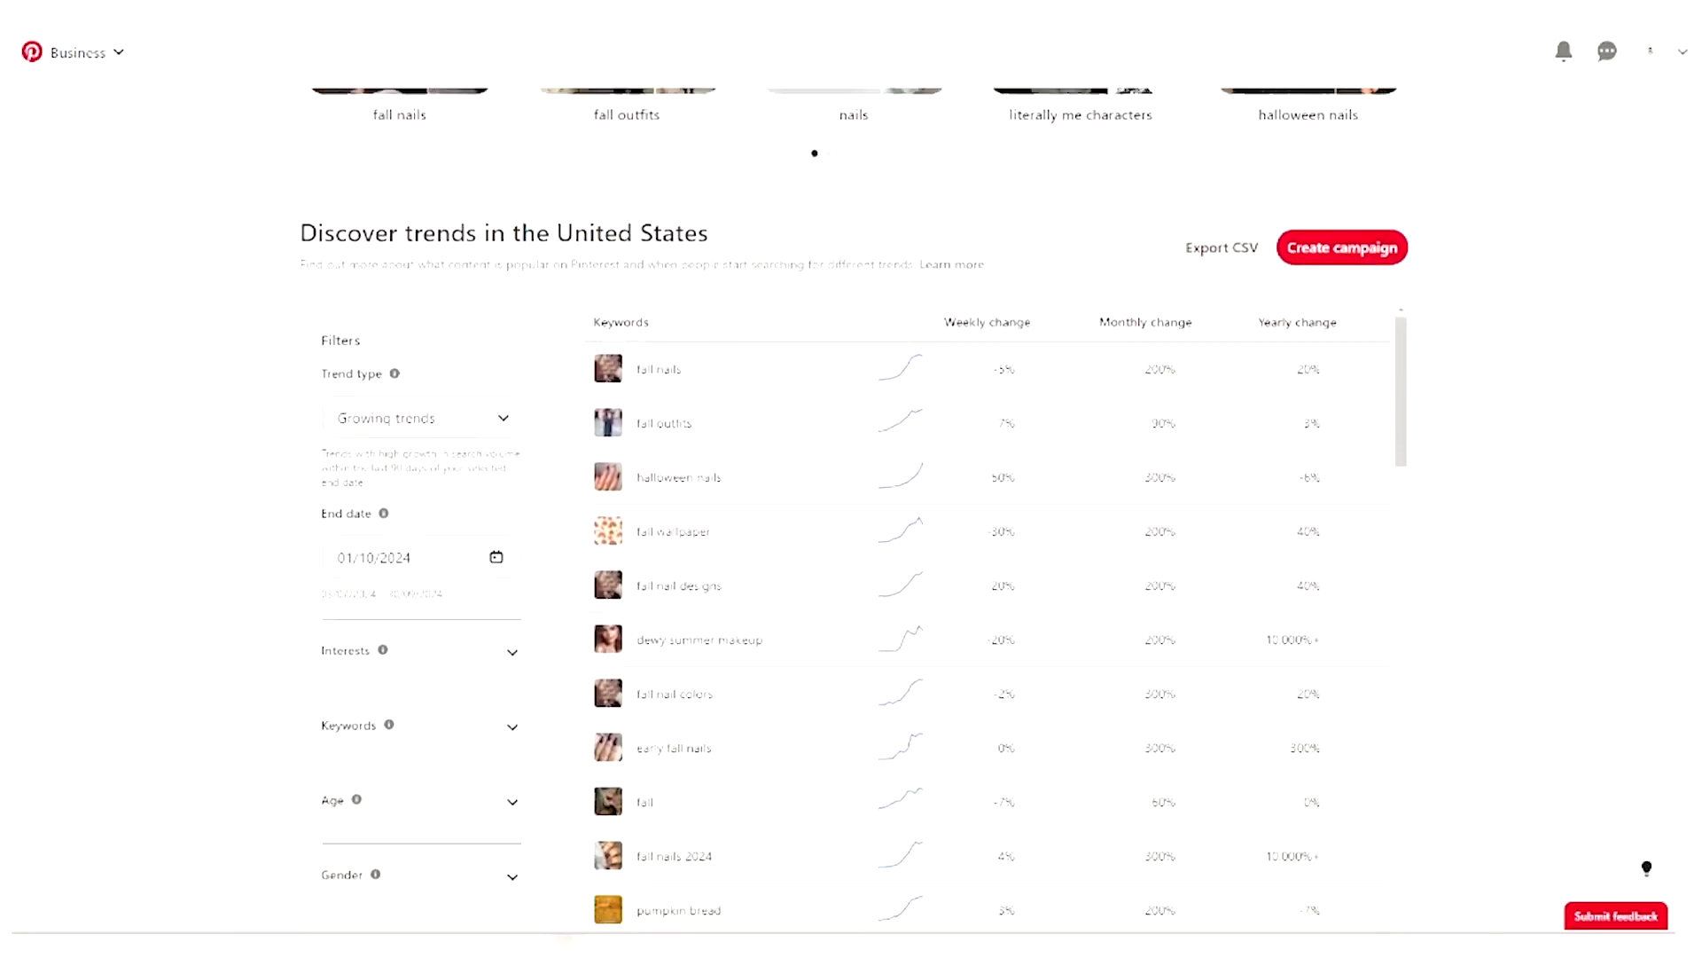
pyautogui.scroll(-2, 993, 532)
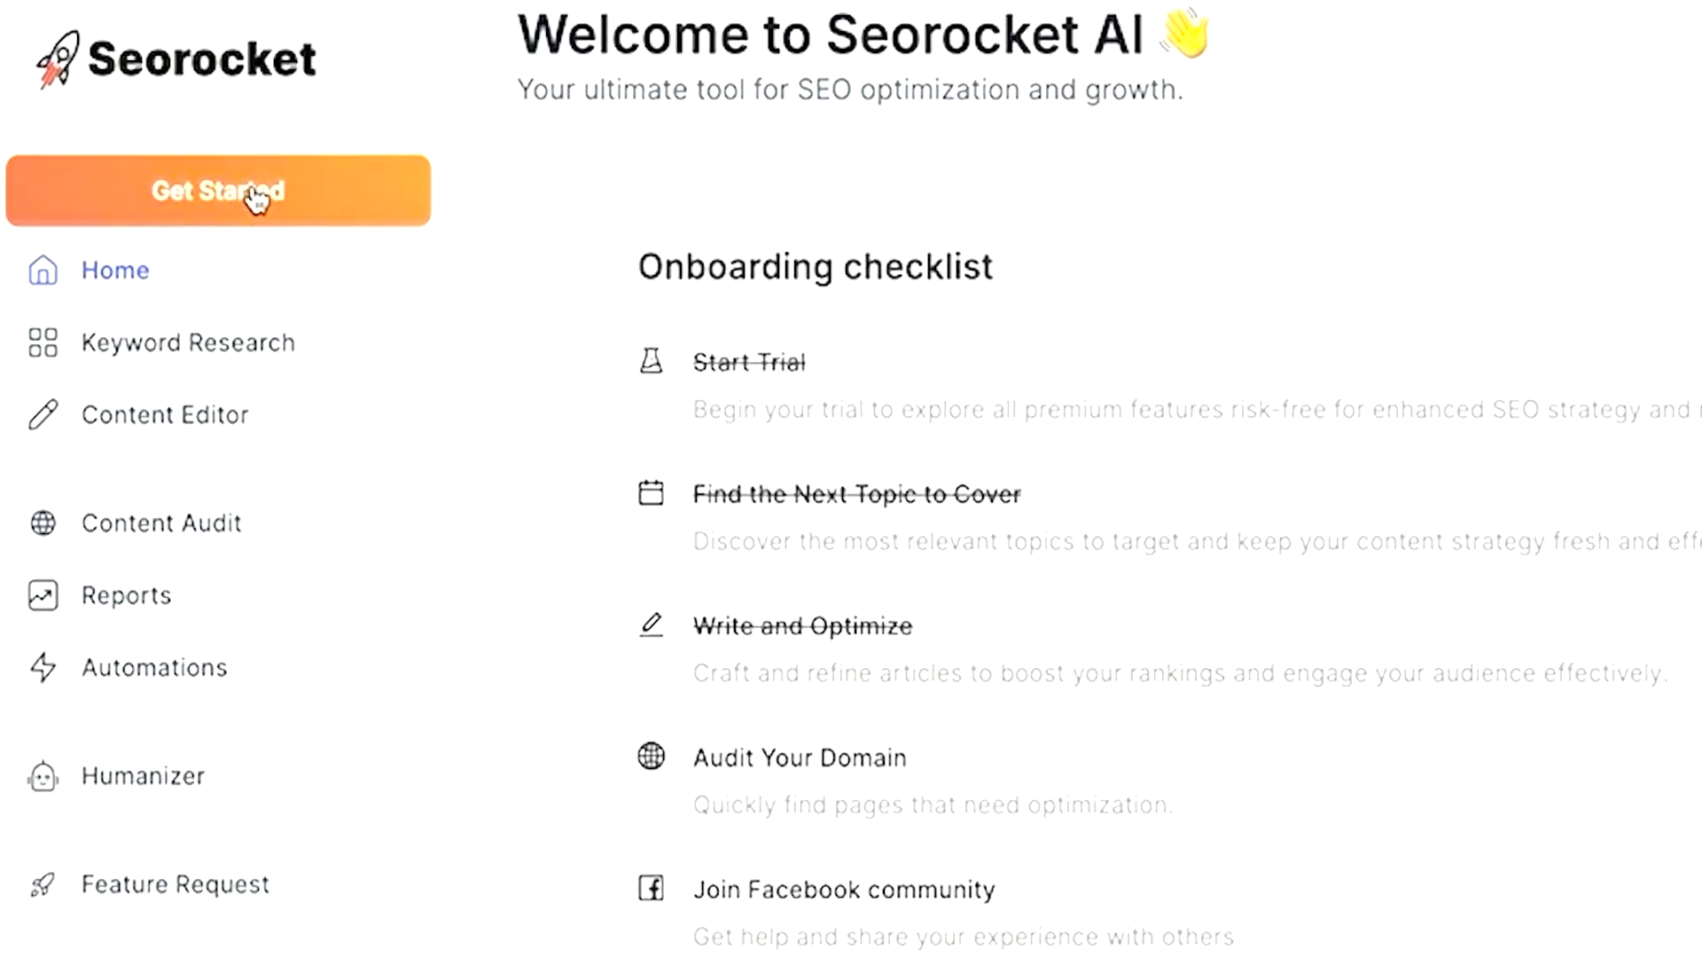
# Step: Start a Related Keywords search for 'pickleball' in the United States and generate the keywords
pyautogui.click(256, 201)
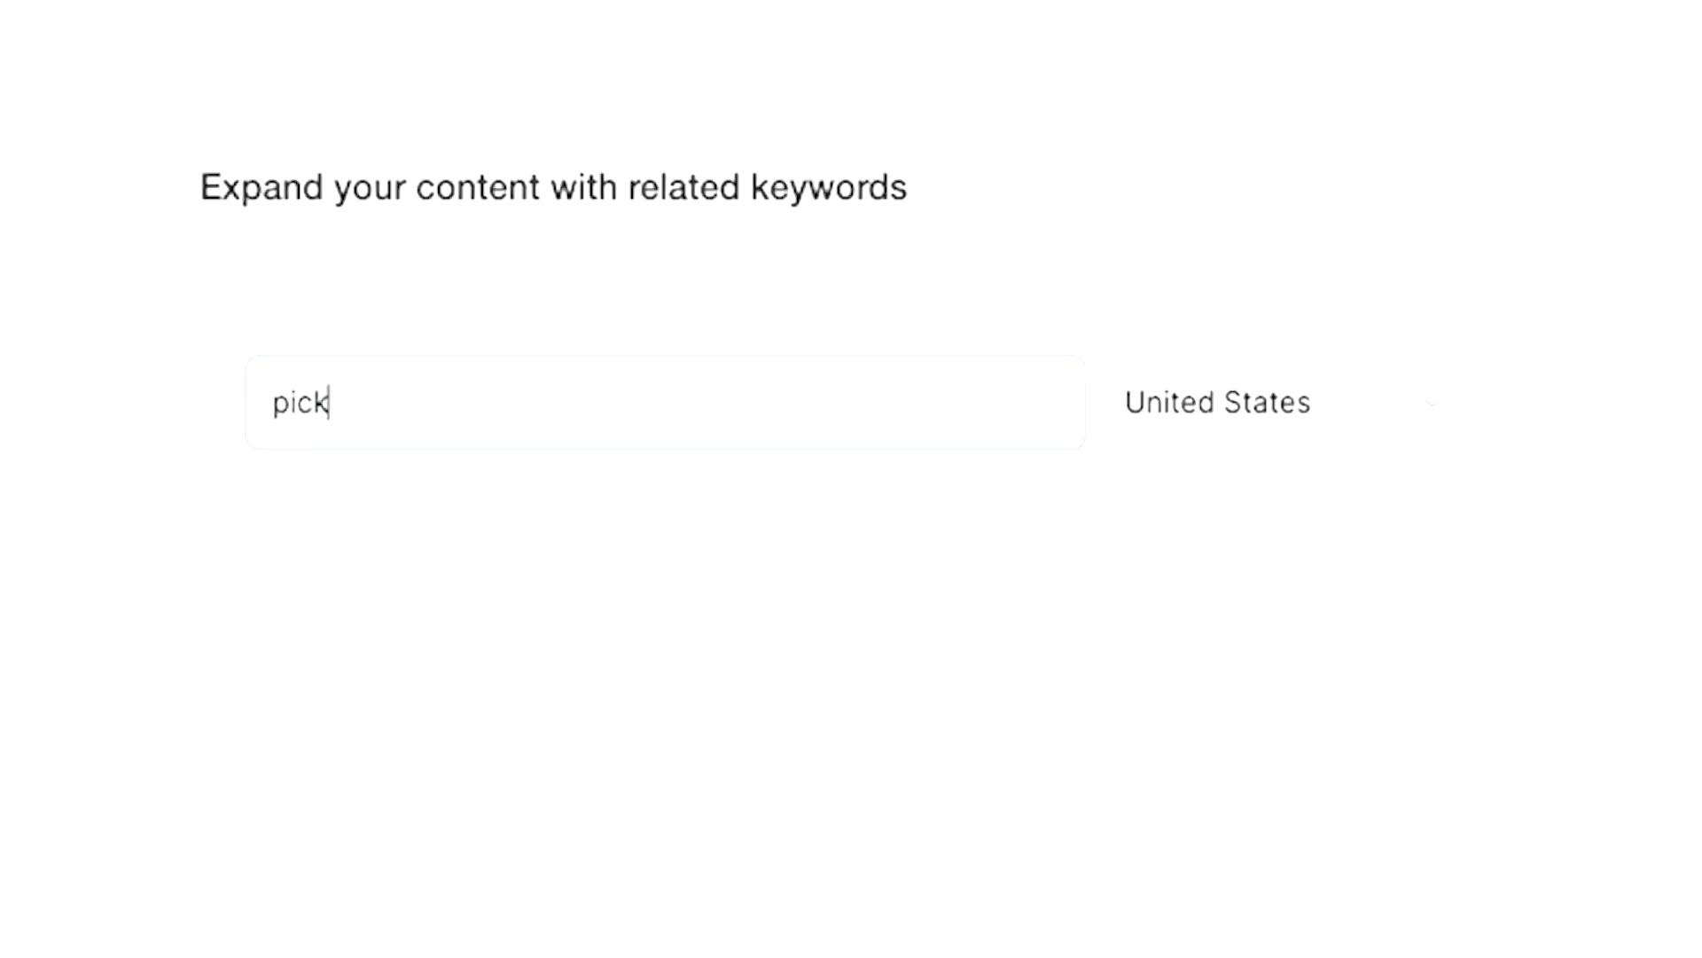
pyautogui.click(1293, 408)
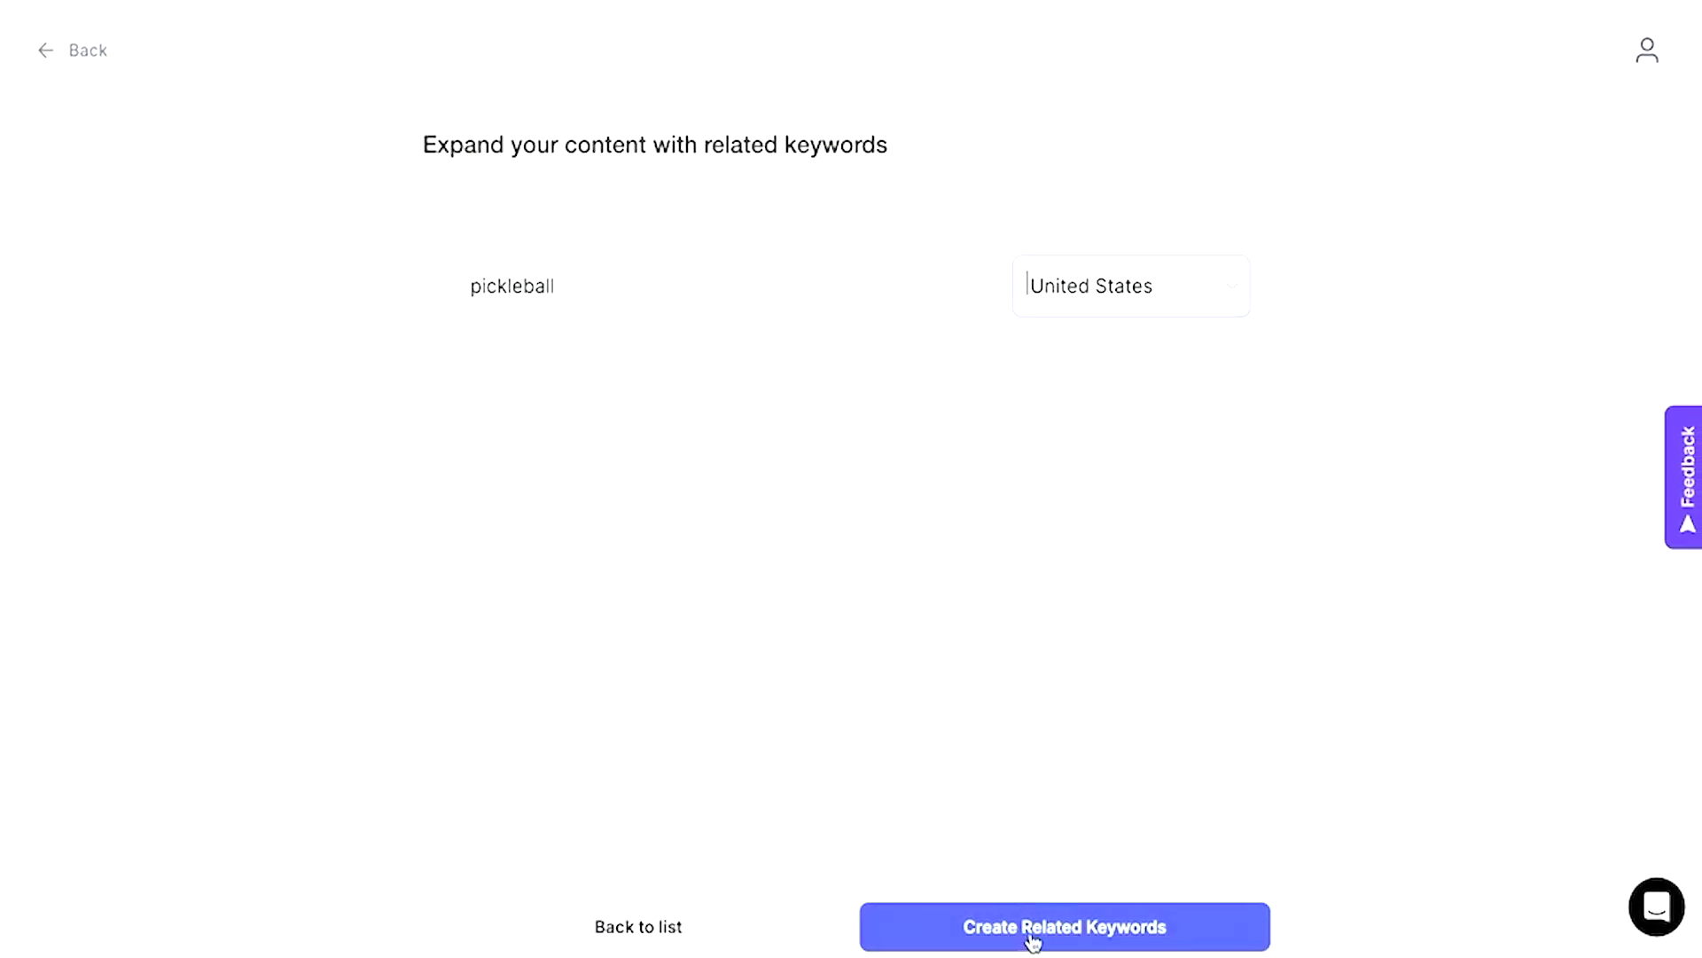
pyautogui.click(1031, 928)
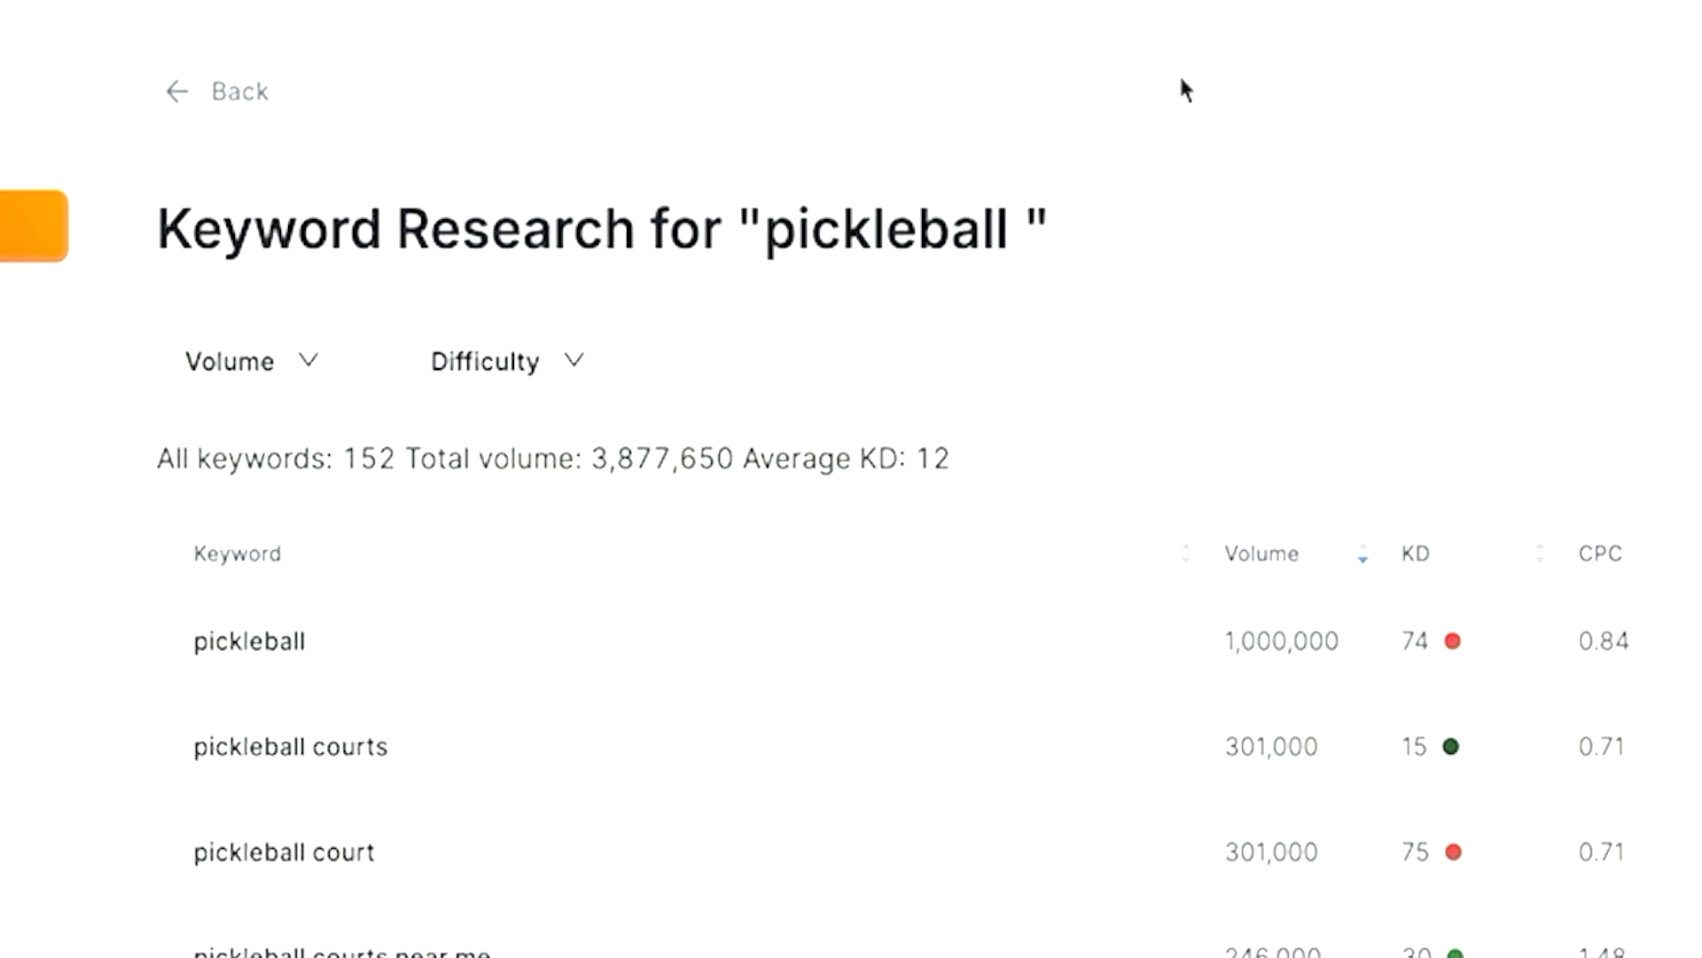
# Step: Scroll through the 152 pickleball keywords and select the 'pickleball courts' keyword text
pyautogui.scroll(-4, 747, 718)
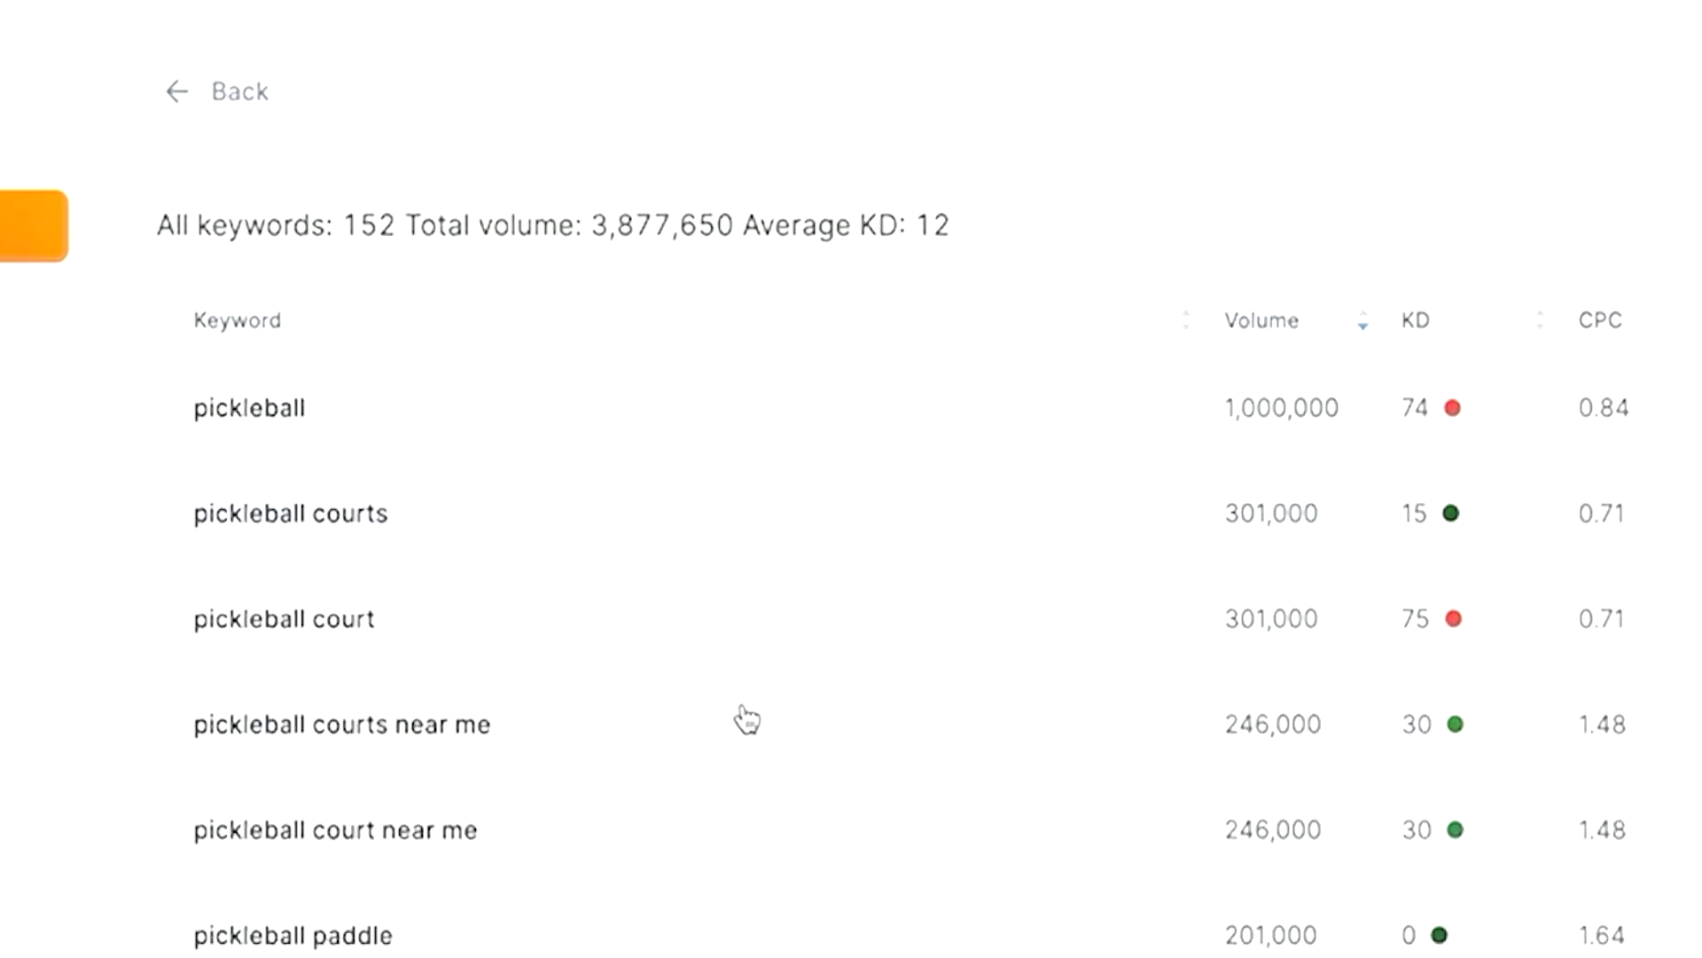
pyautogui.scroll(4, 456, 532)
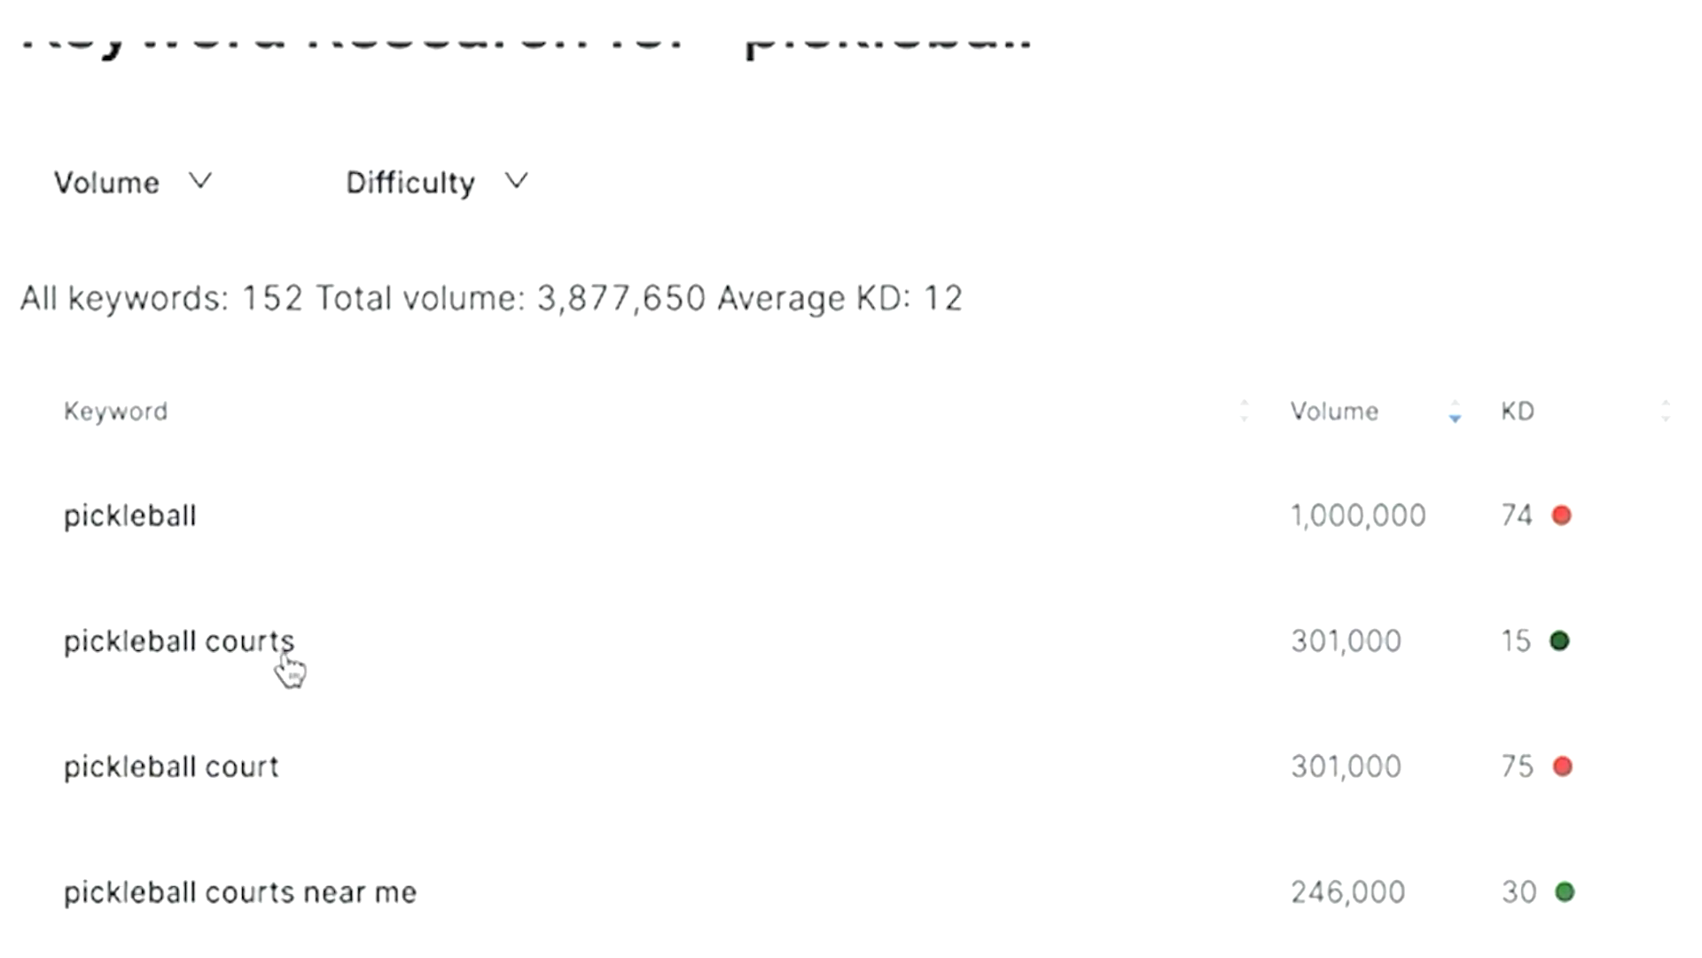
pyautogui.scroll(-2, 284, 661)
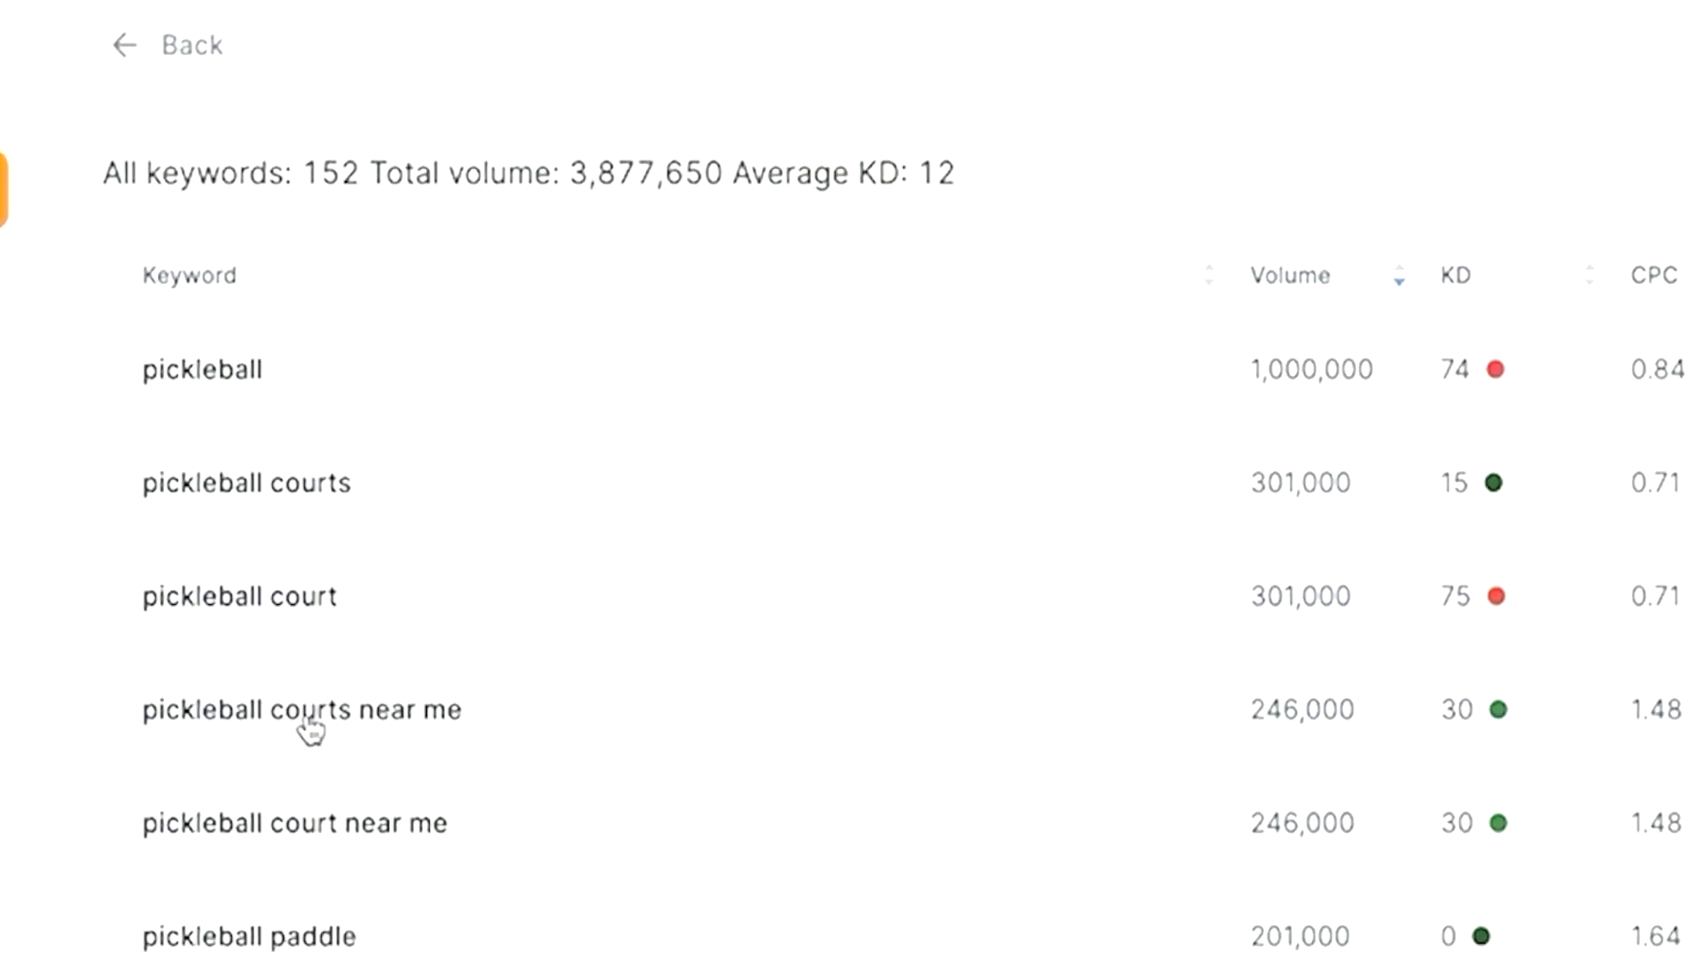
pyautogui.scroll(-1, 532, 736)
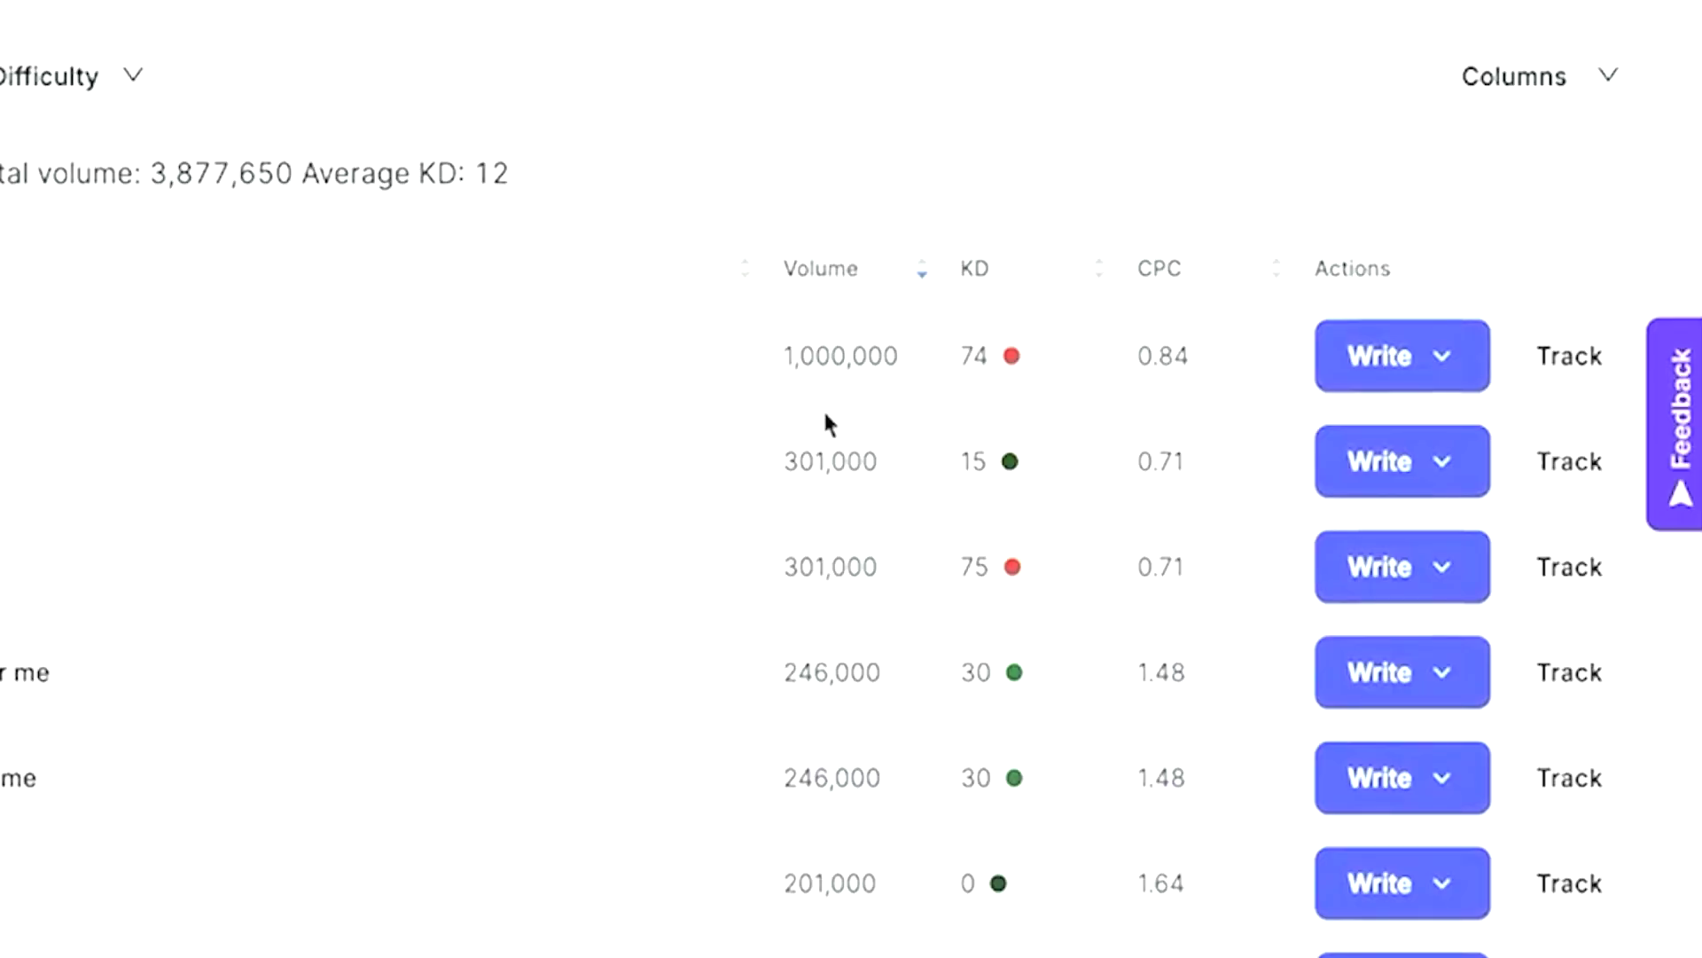
pyautogui.moveTo(970, 274)
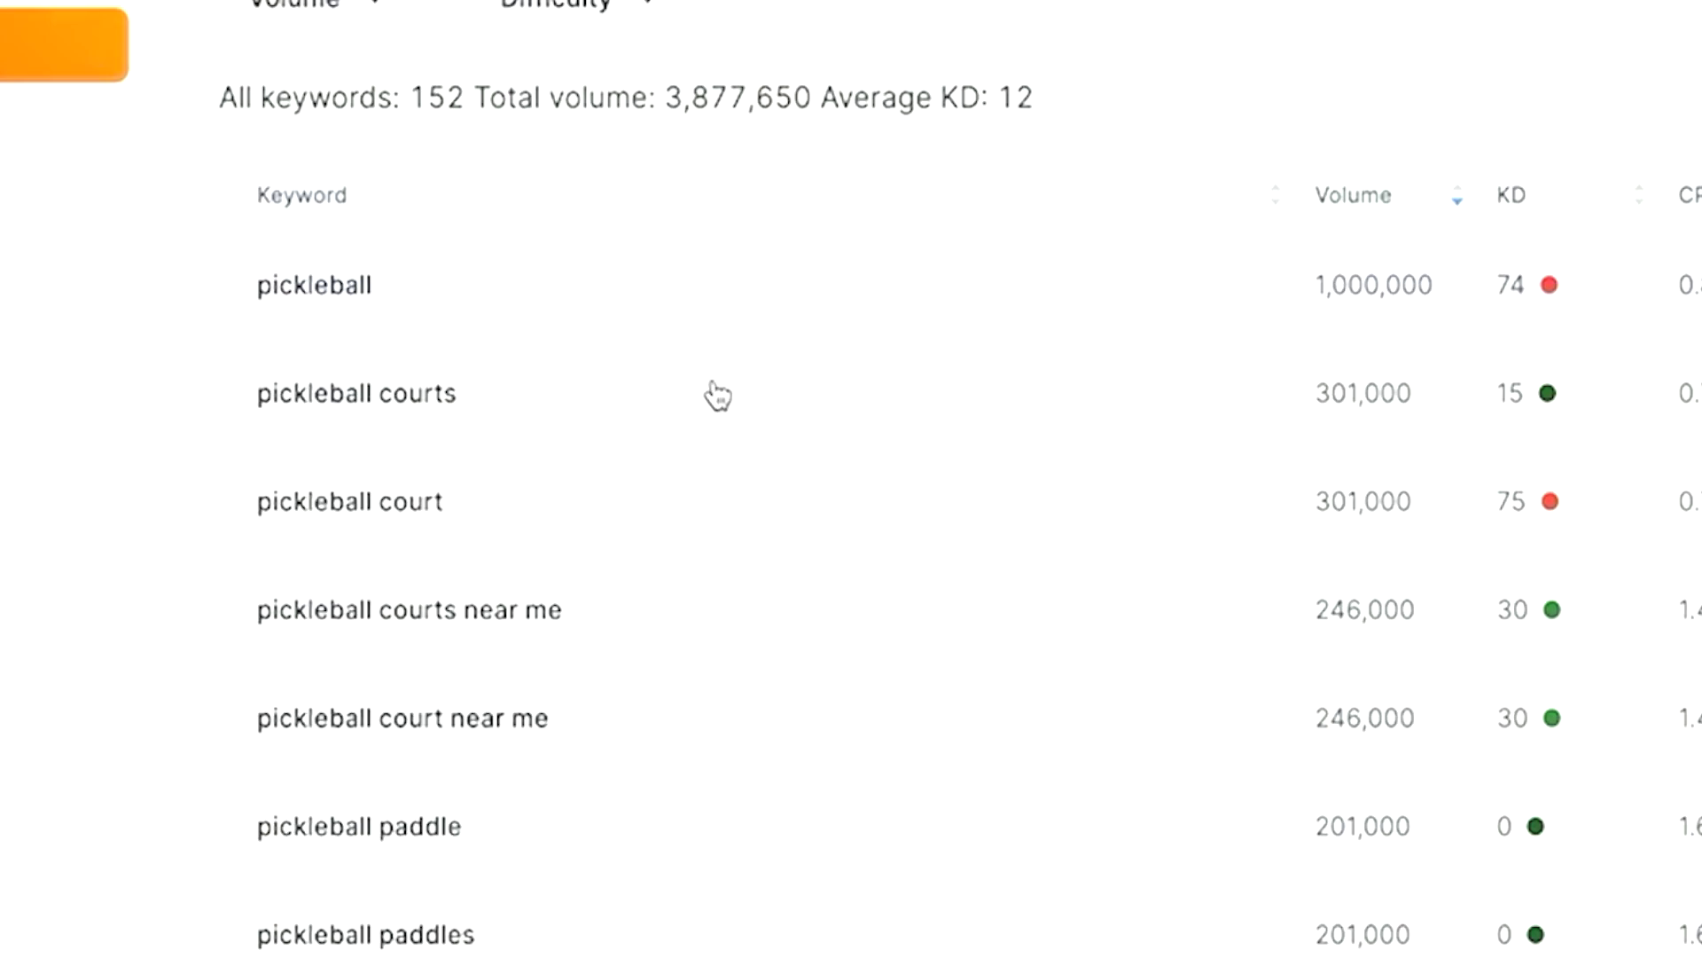
pyautogui.moveTo(520, 418); pyautogui.dragTo(246, 424)
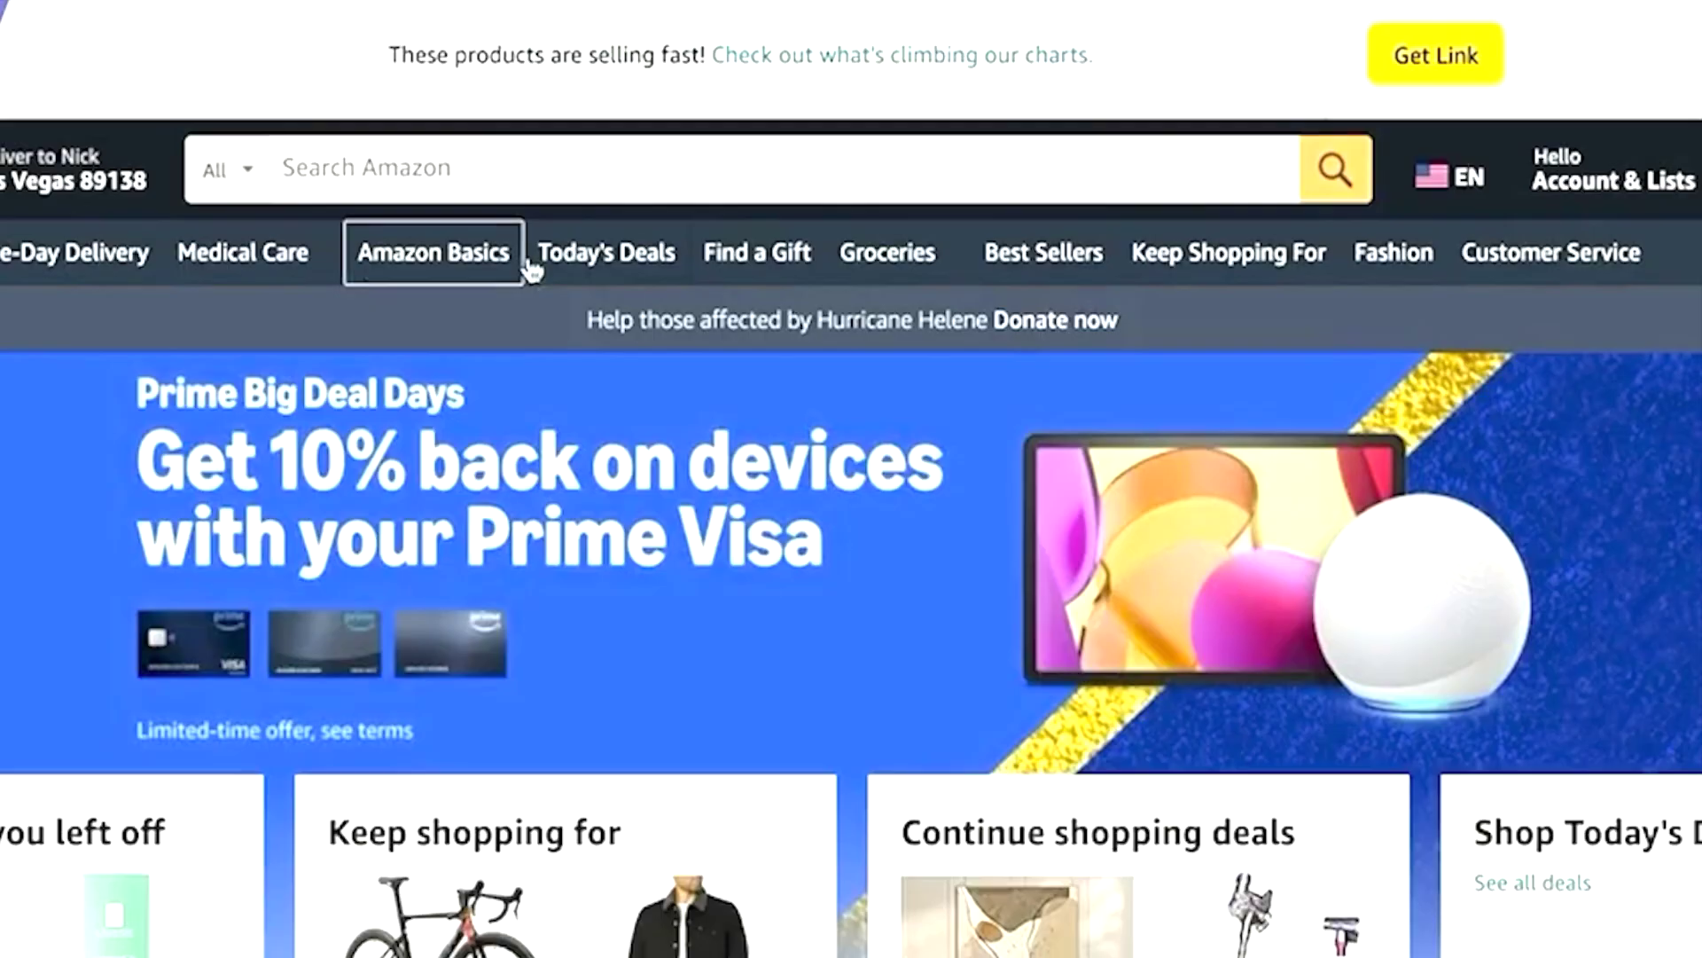
# Step: Search Amazon for pickleball court products and browse the nets, stencils and marking kits
pyautogui.click(559, 186)
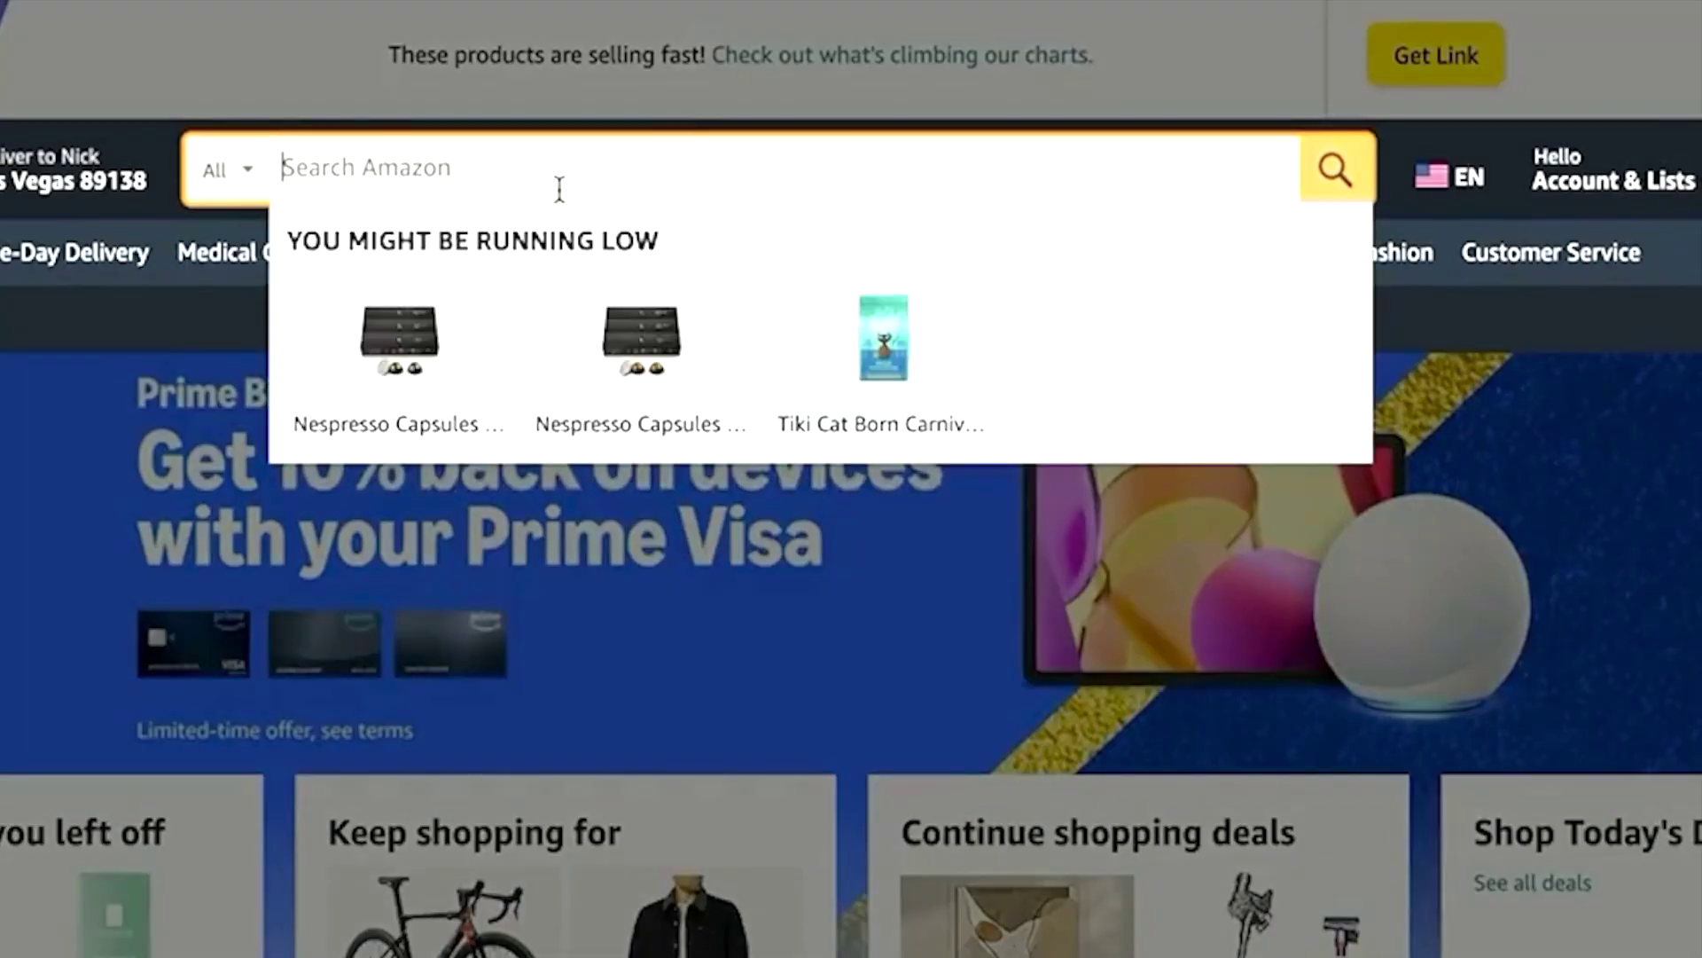
pyautogui.write('pickleb')
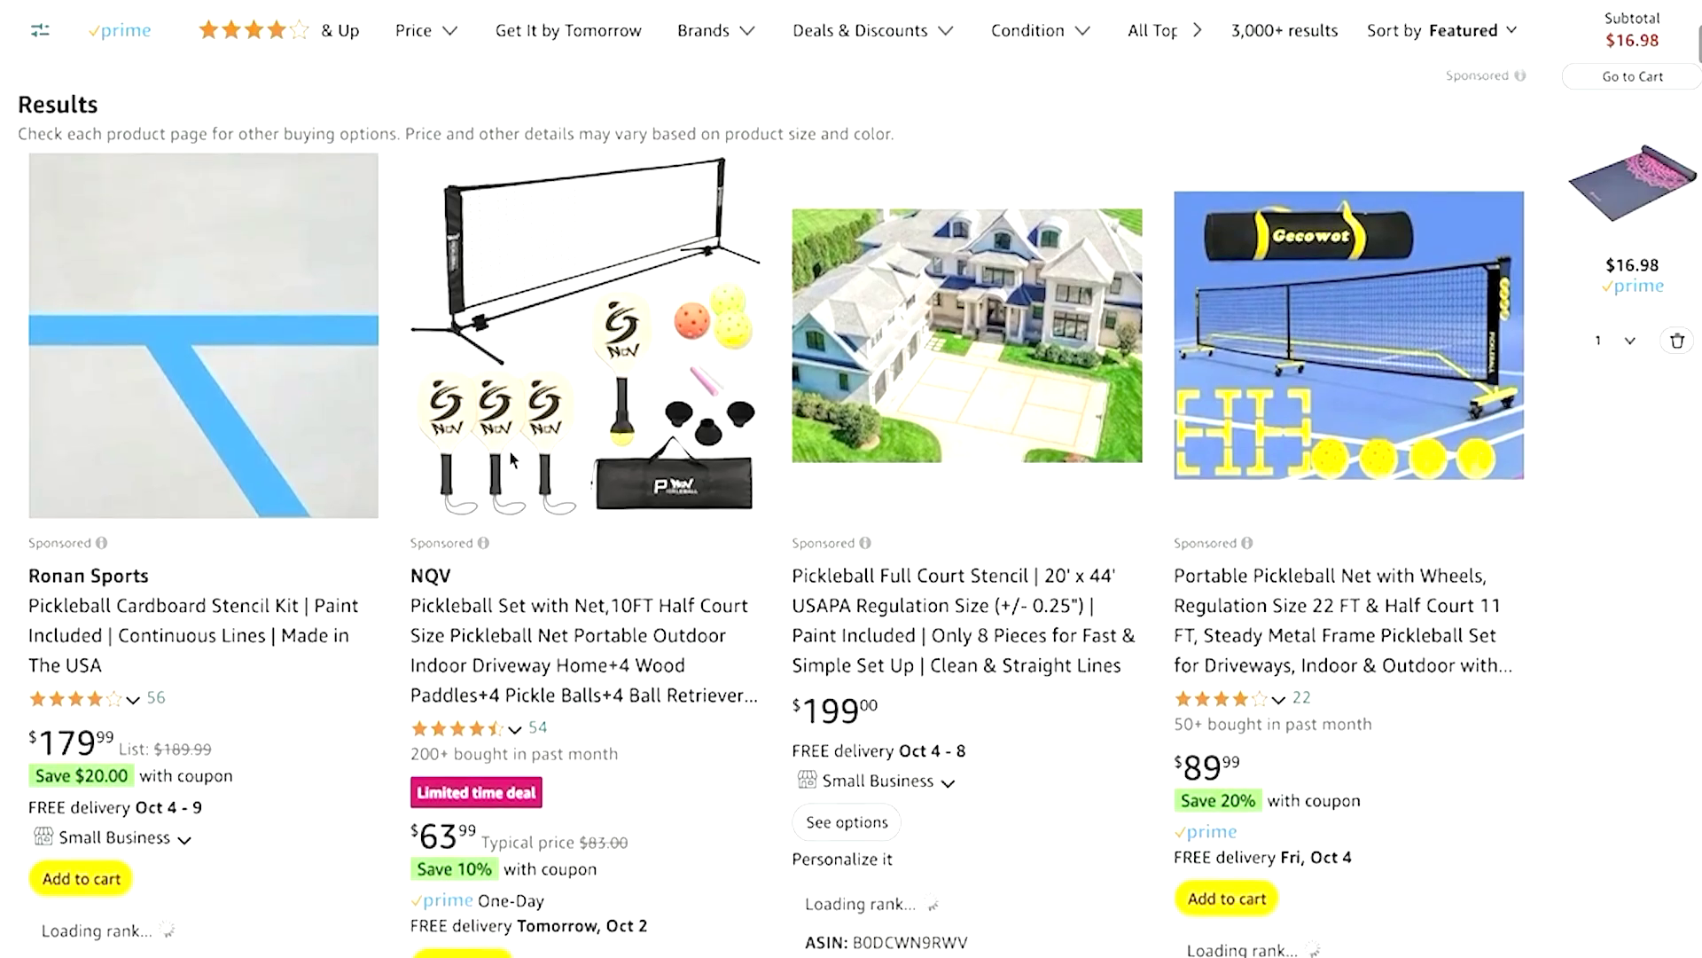
pyautogui.scroll(3, 736, 443)
pyautogui.scroll(-3, 749, 505)
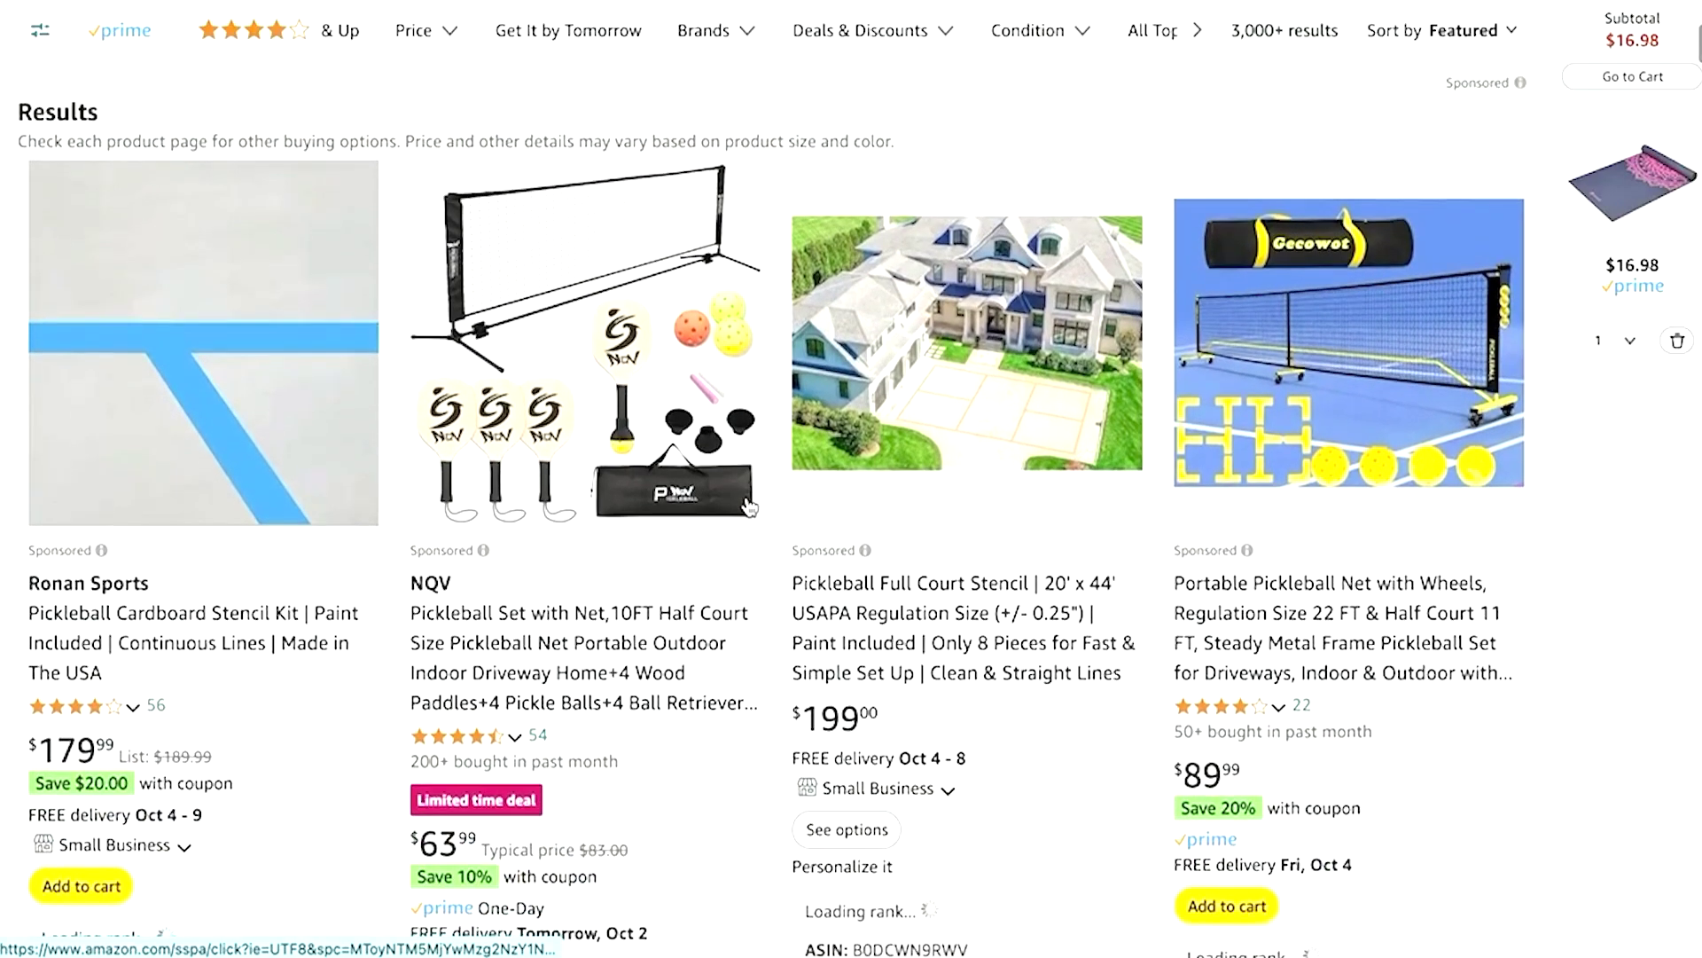
pyautogui.scroll(-1, 1442, 448)
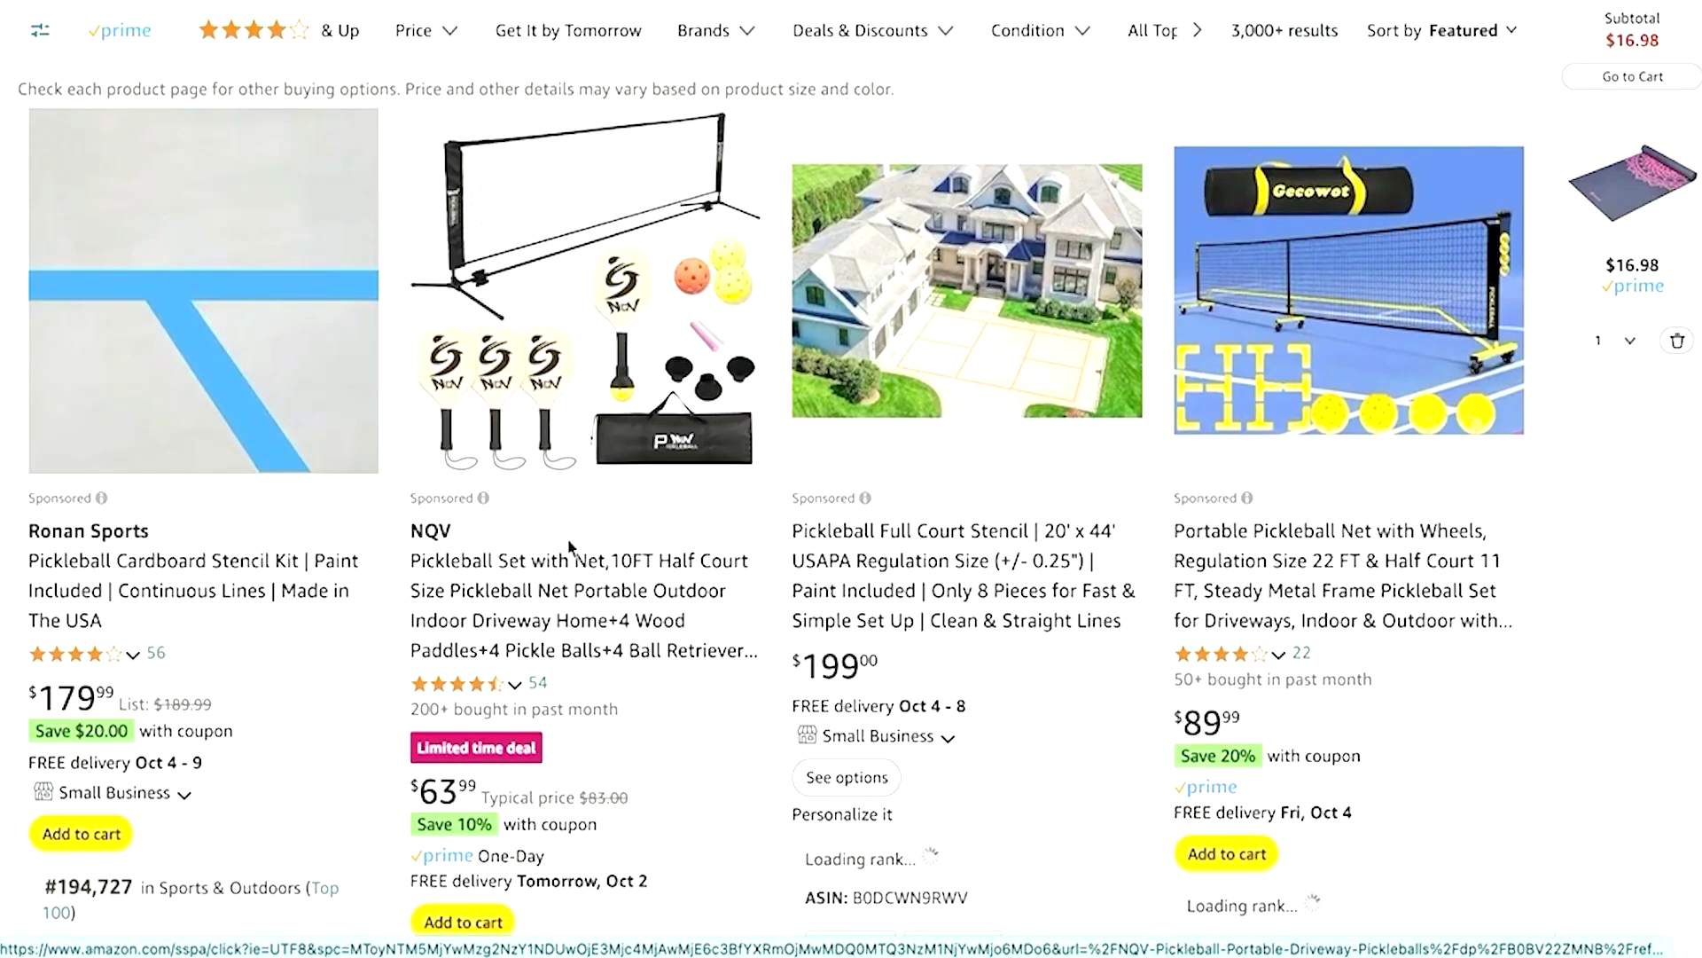
pyautogui.scroll(-2, 570, 547)
pyautogui.moveTo(1244, 257)
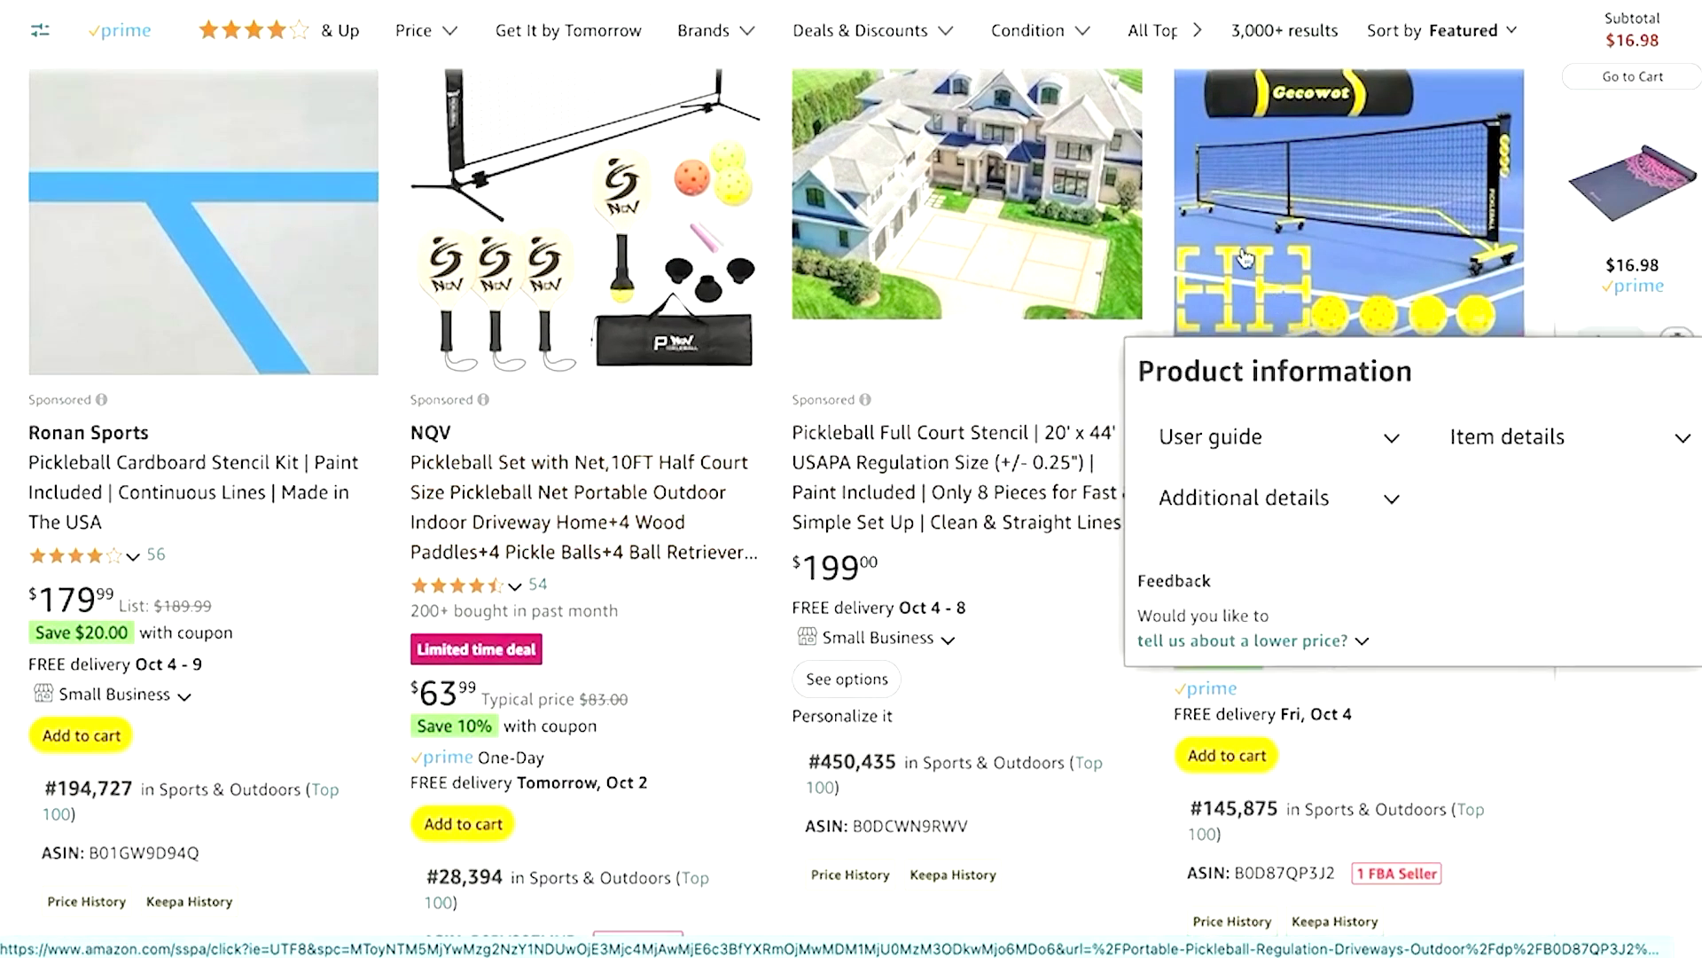
pyautogui.scroll(-2, 145, 438)
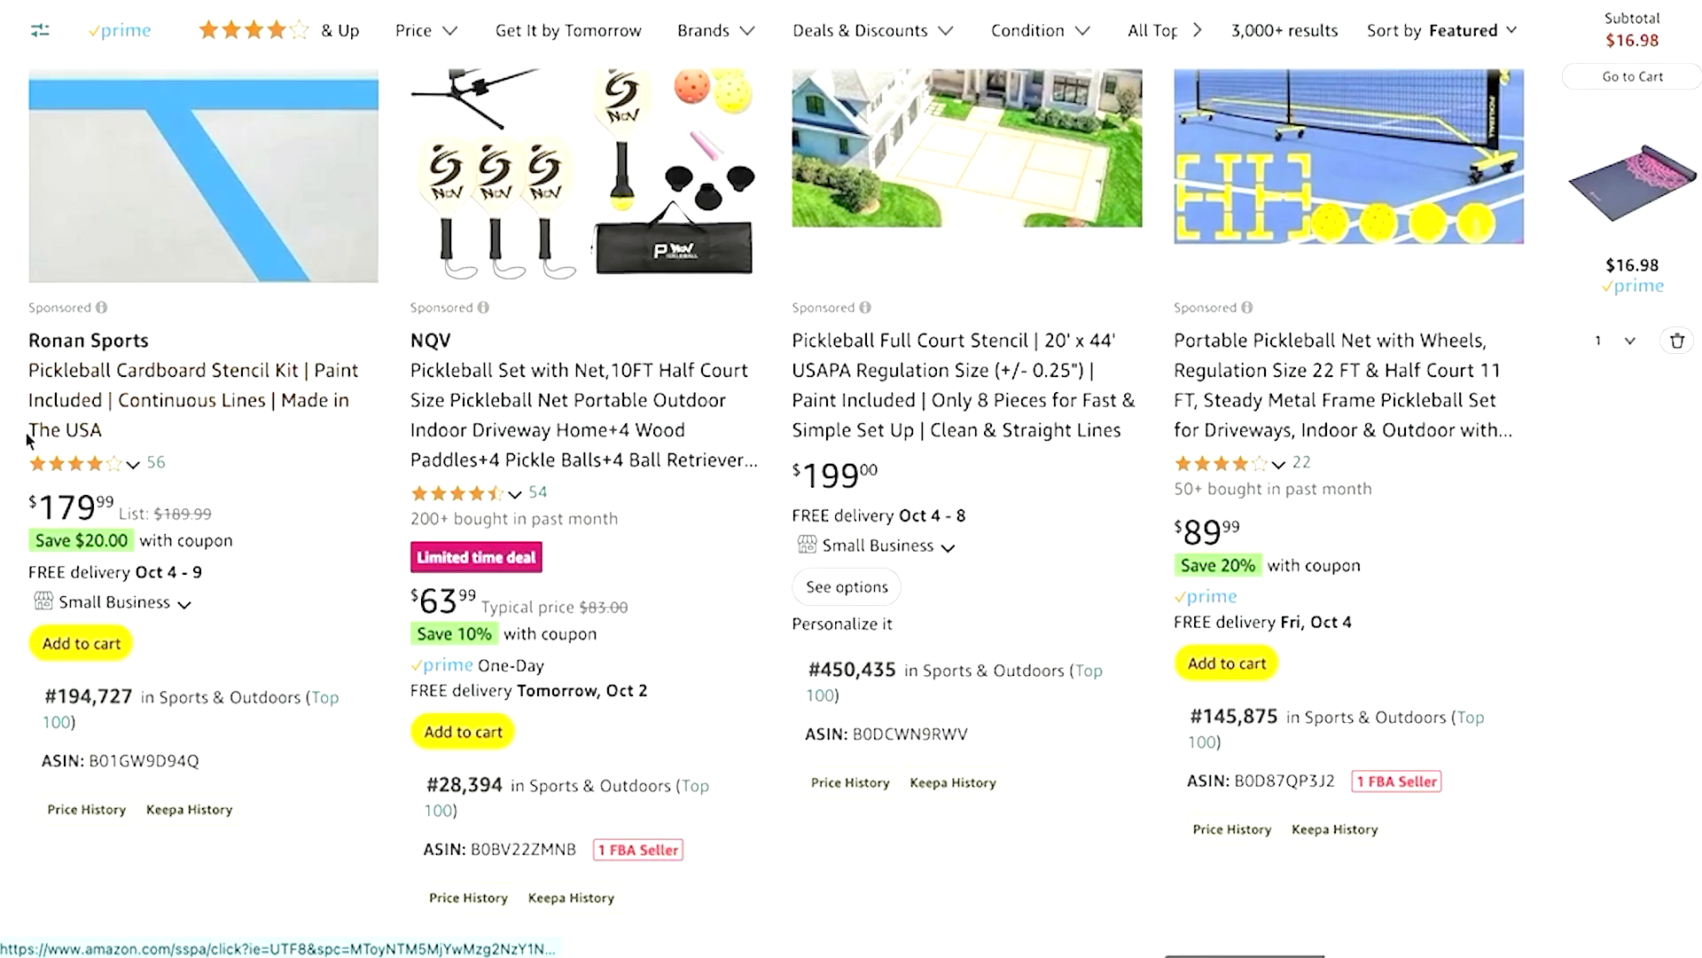
pyautogui.scroll(-10, 25, 431)
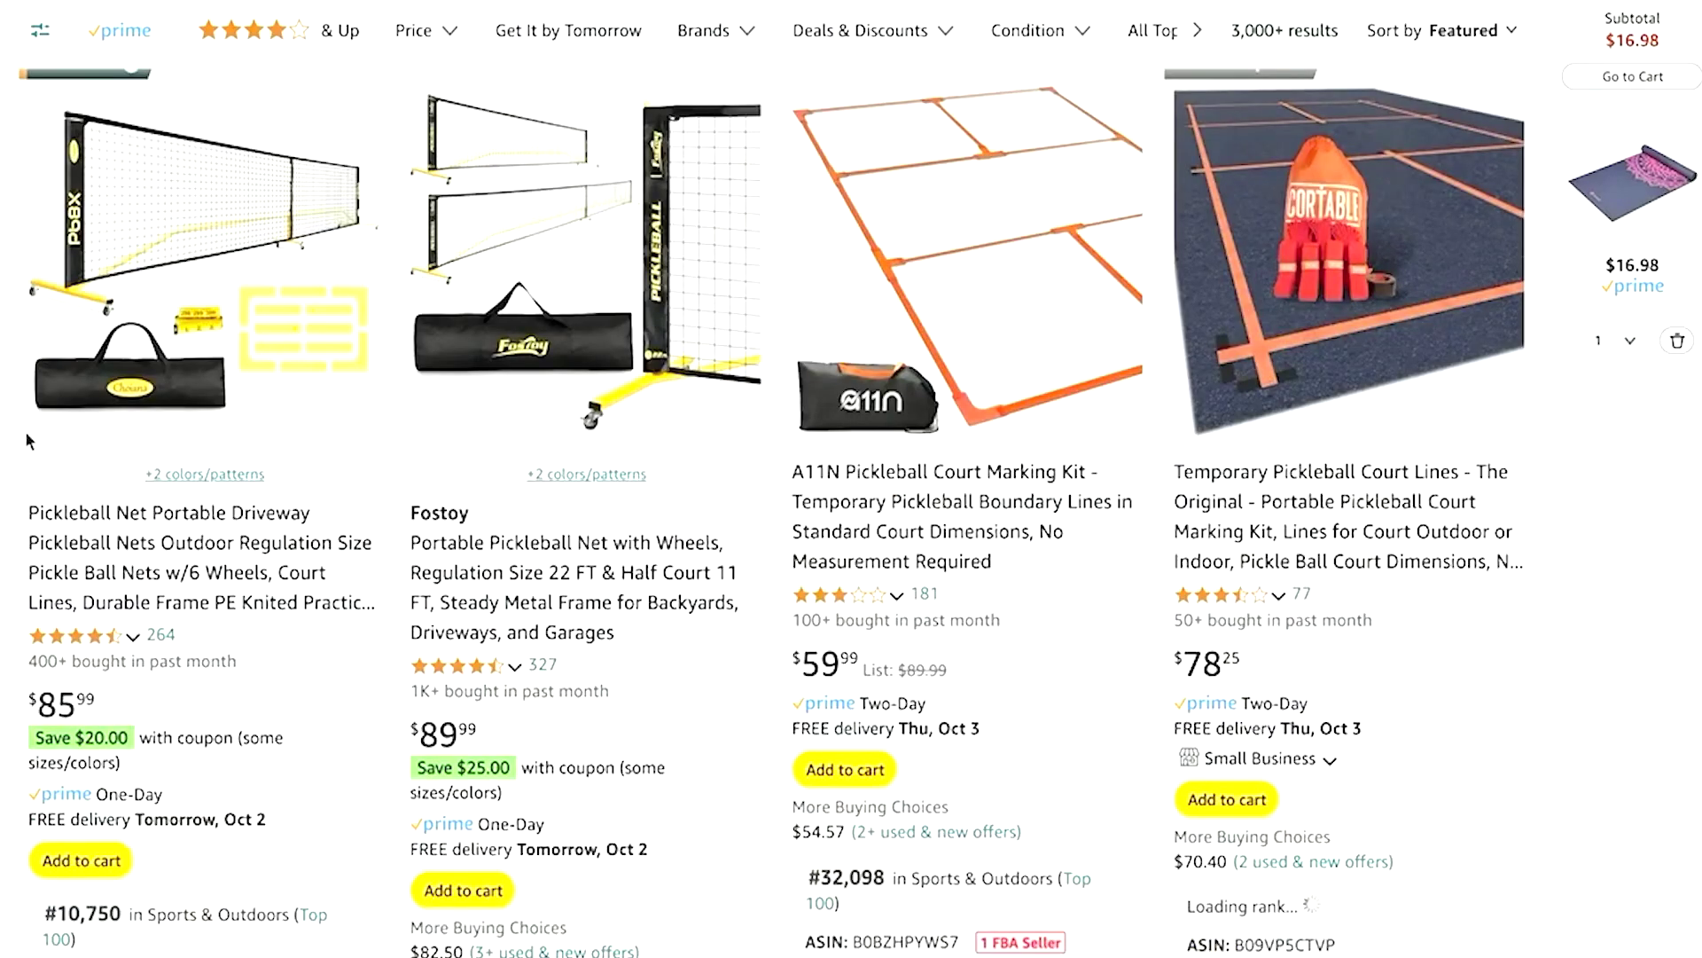
pyautogui.scroll(-20, 738, 486)
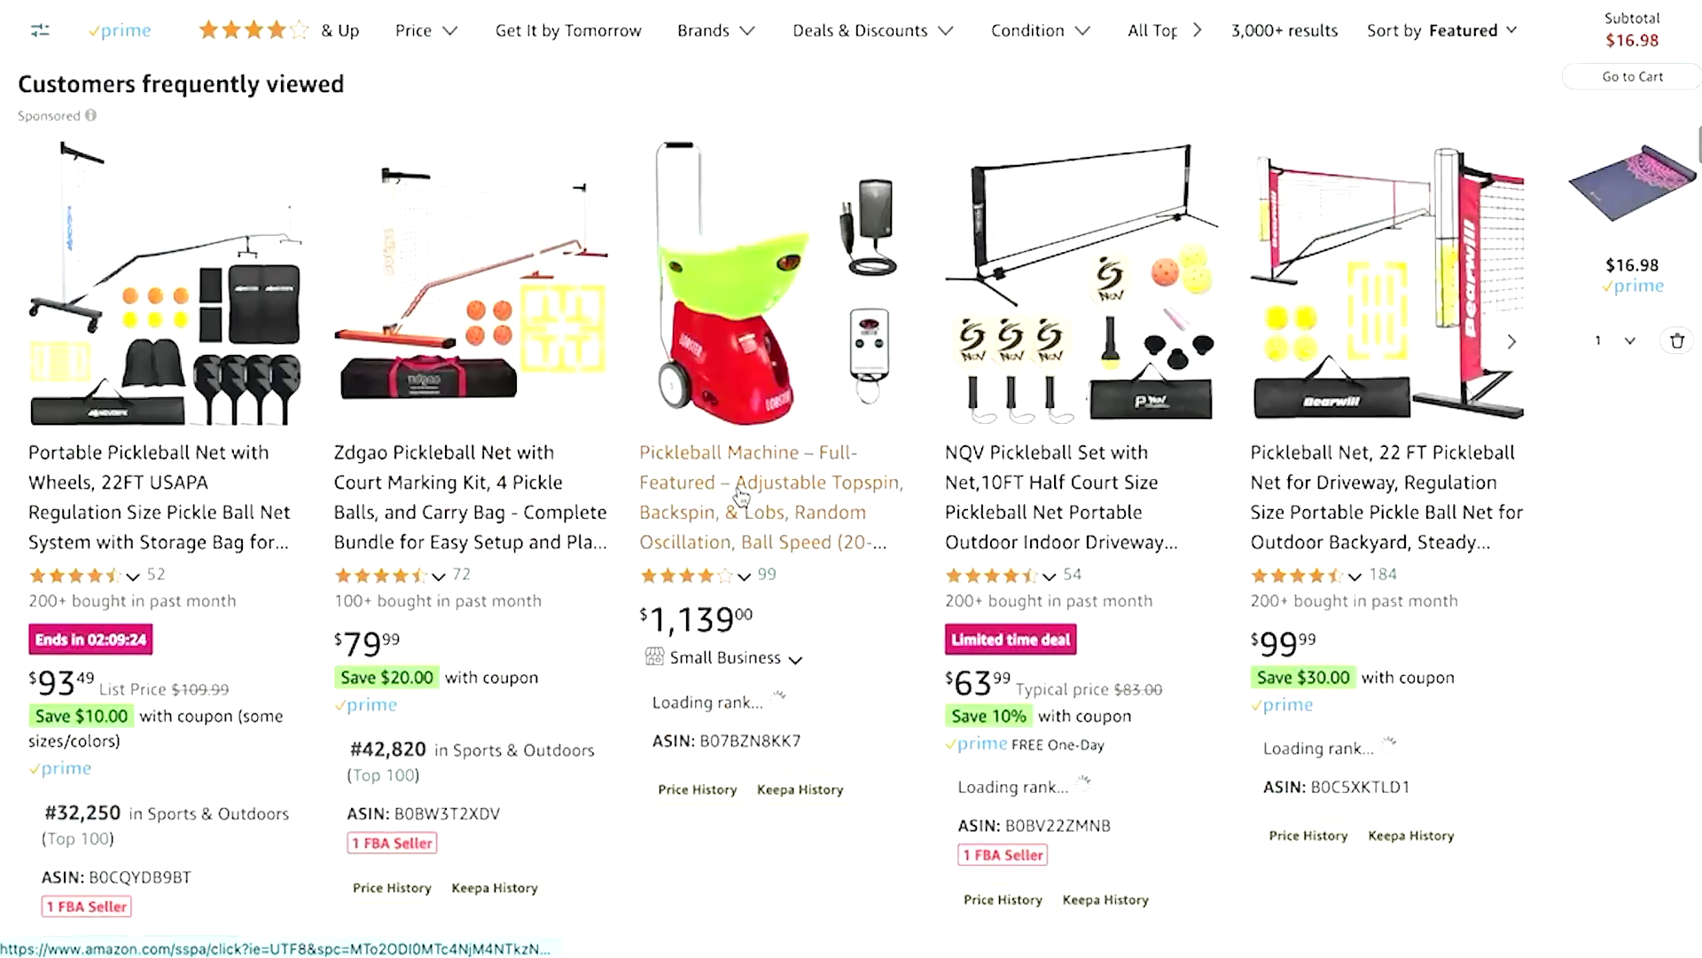
pyautogui.scroll(-10, 738, 486)
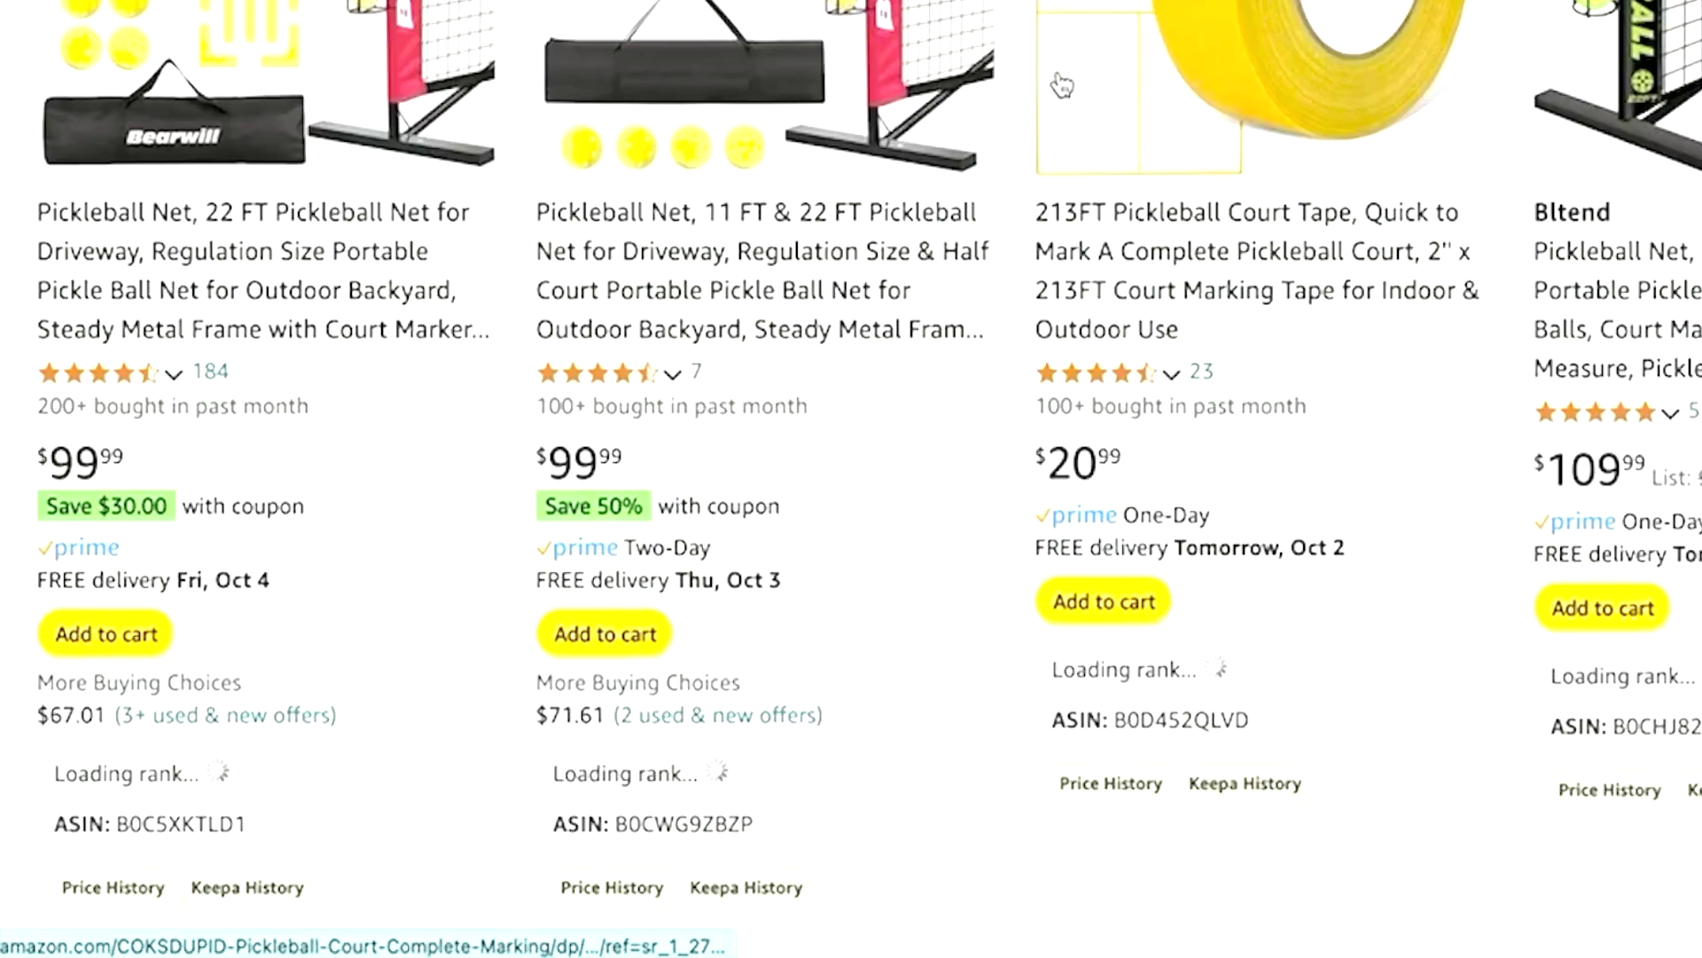
pyautogui.scroll(-2, 511, 367)
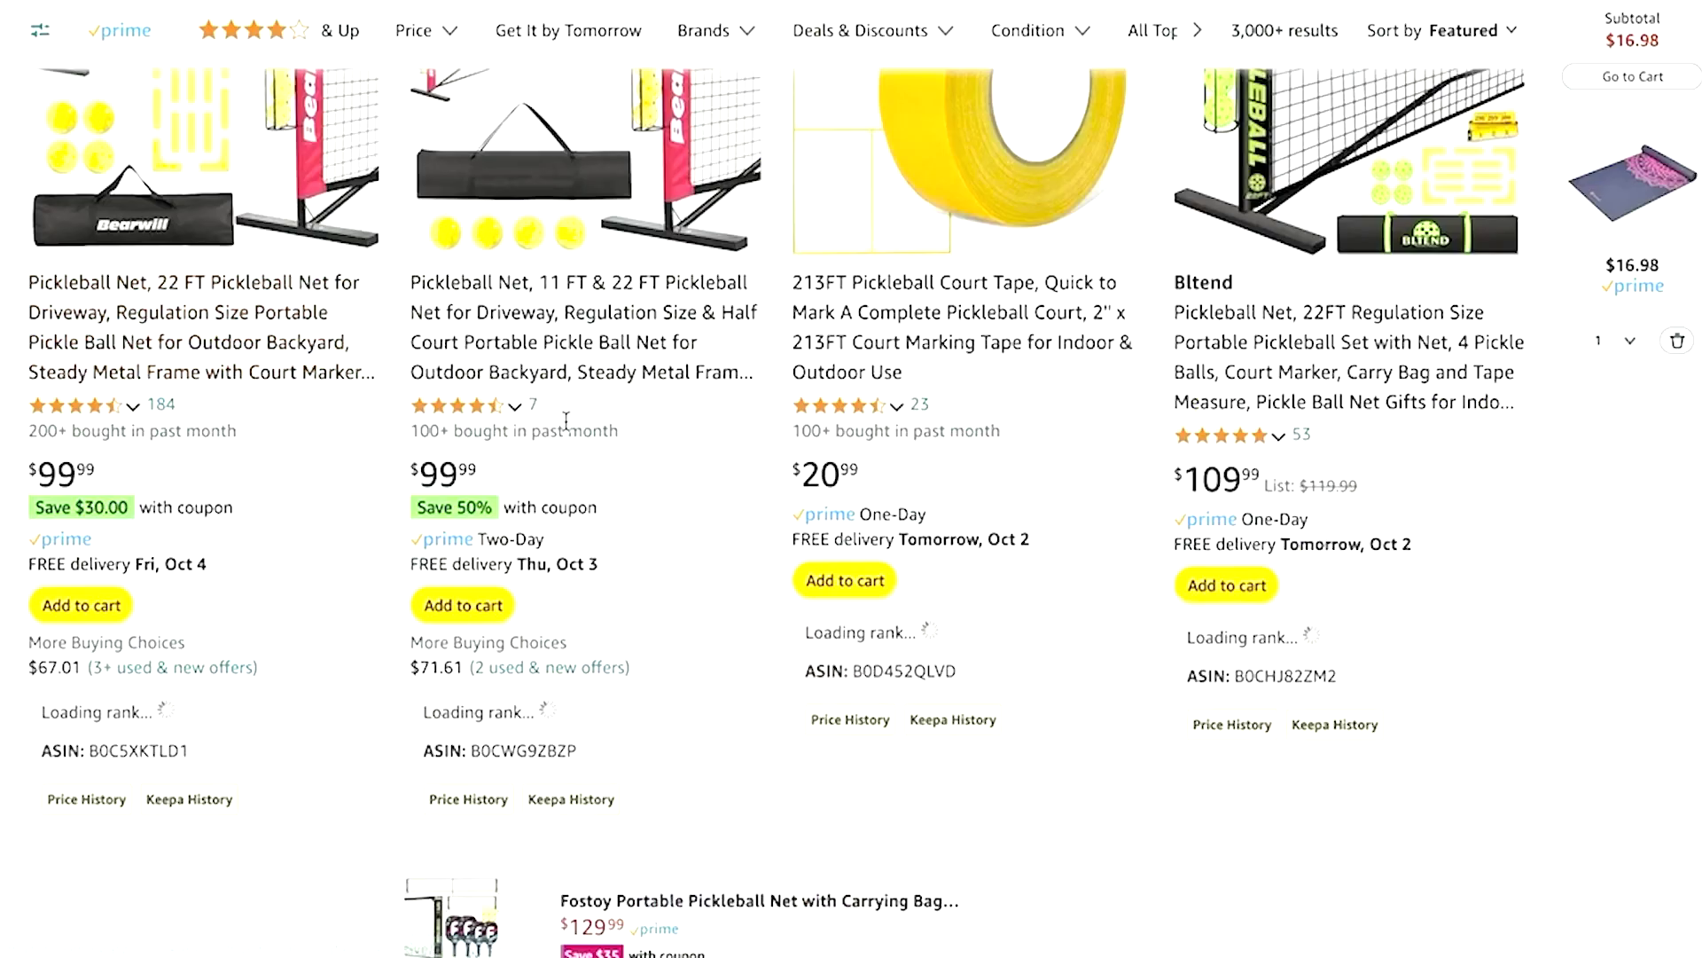
pyautogui.scroll(-1, 472, 491)
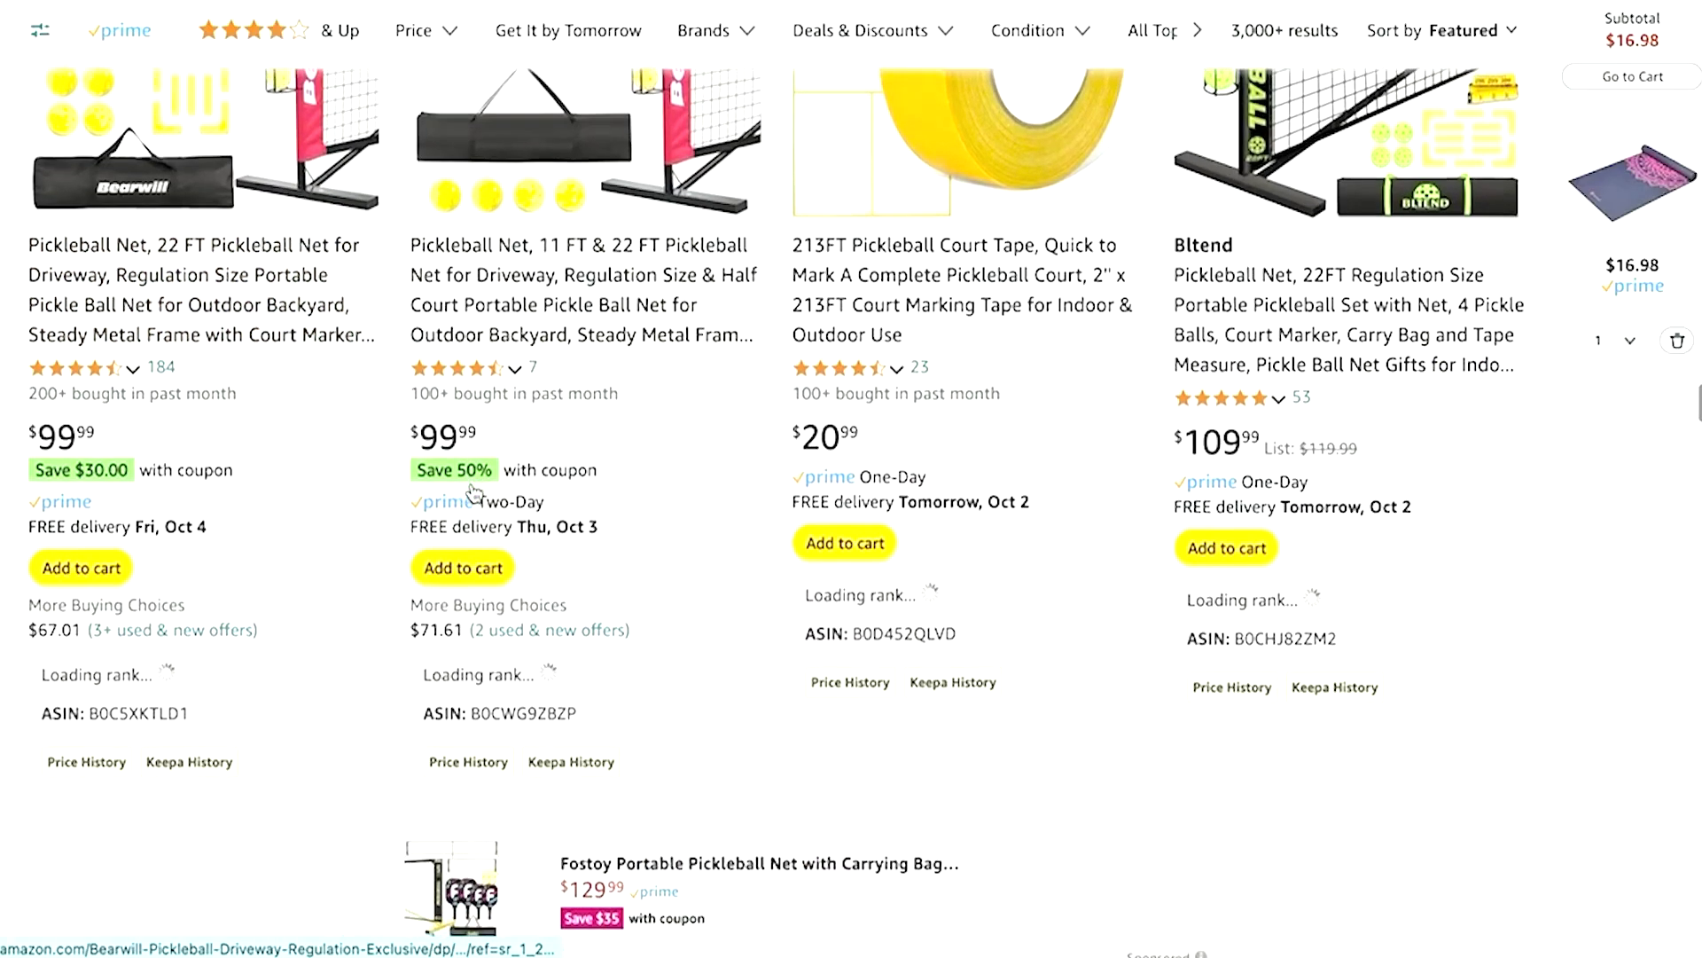
pyautogui.scroll(-5, 472, 491)
pyautogui.scroll(-15, 471, 490)
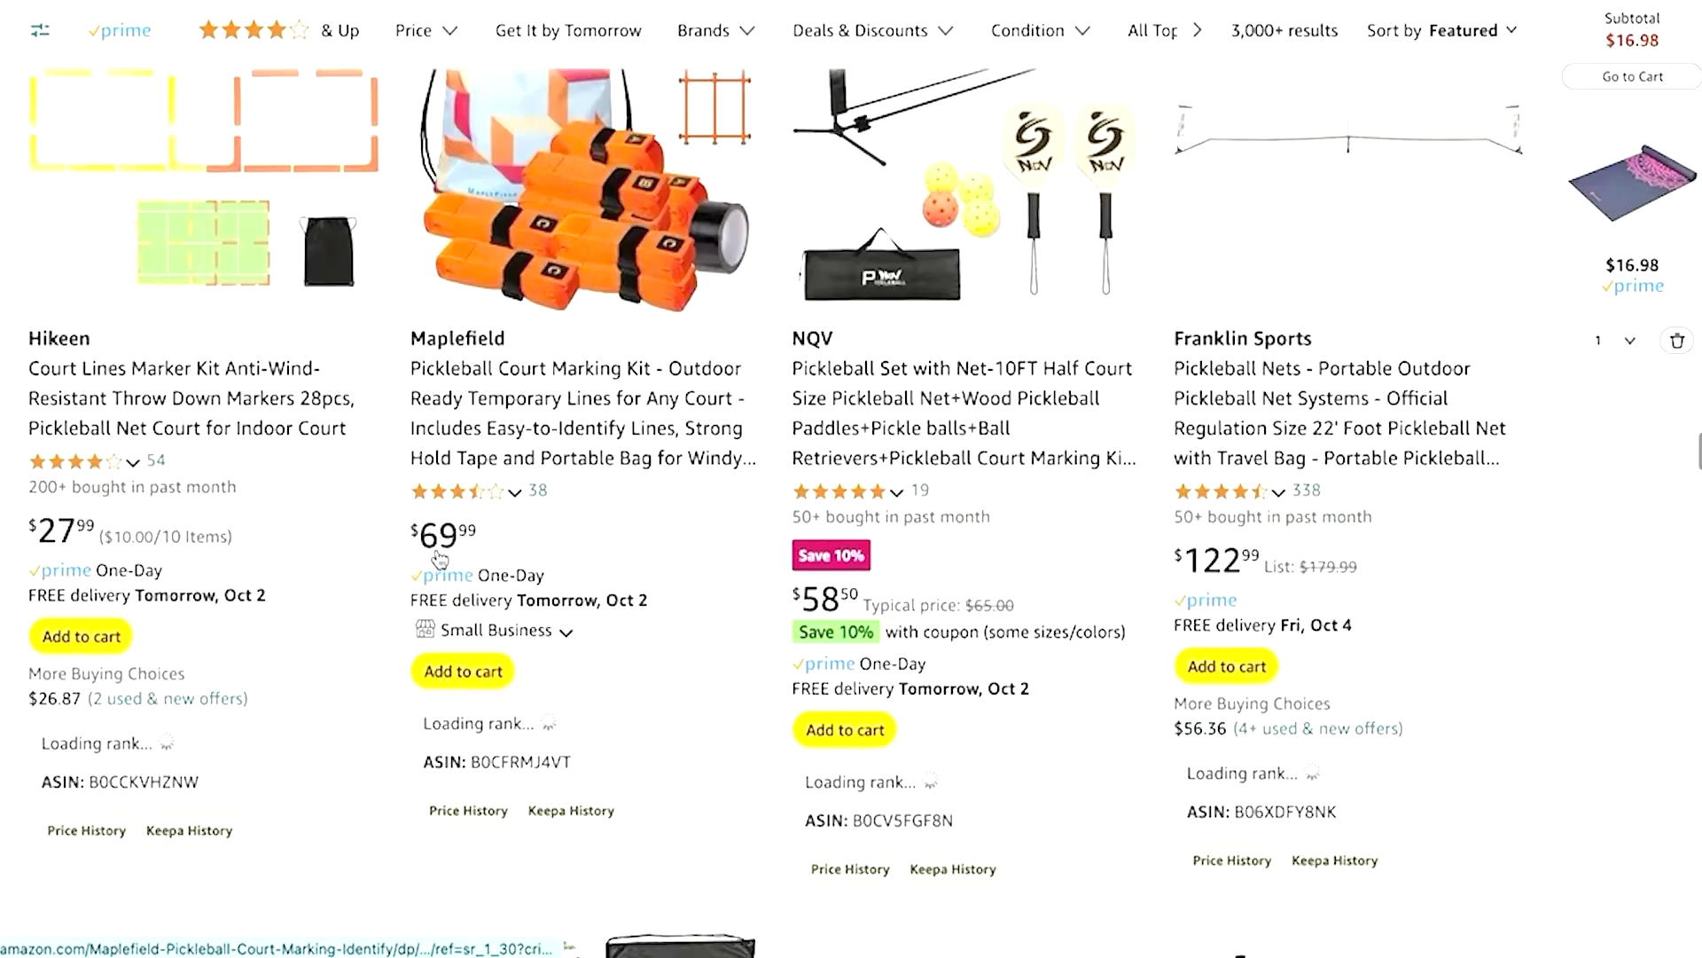
pyautogui.scroll(-5, 441, 558)
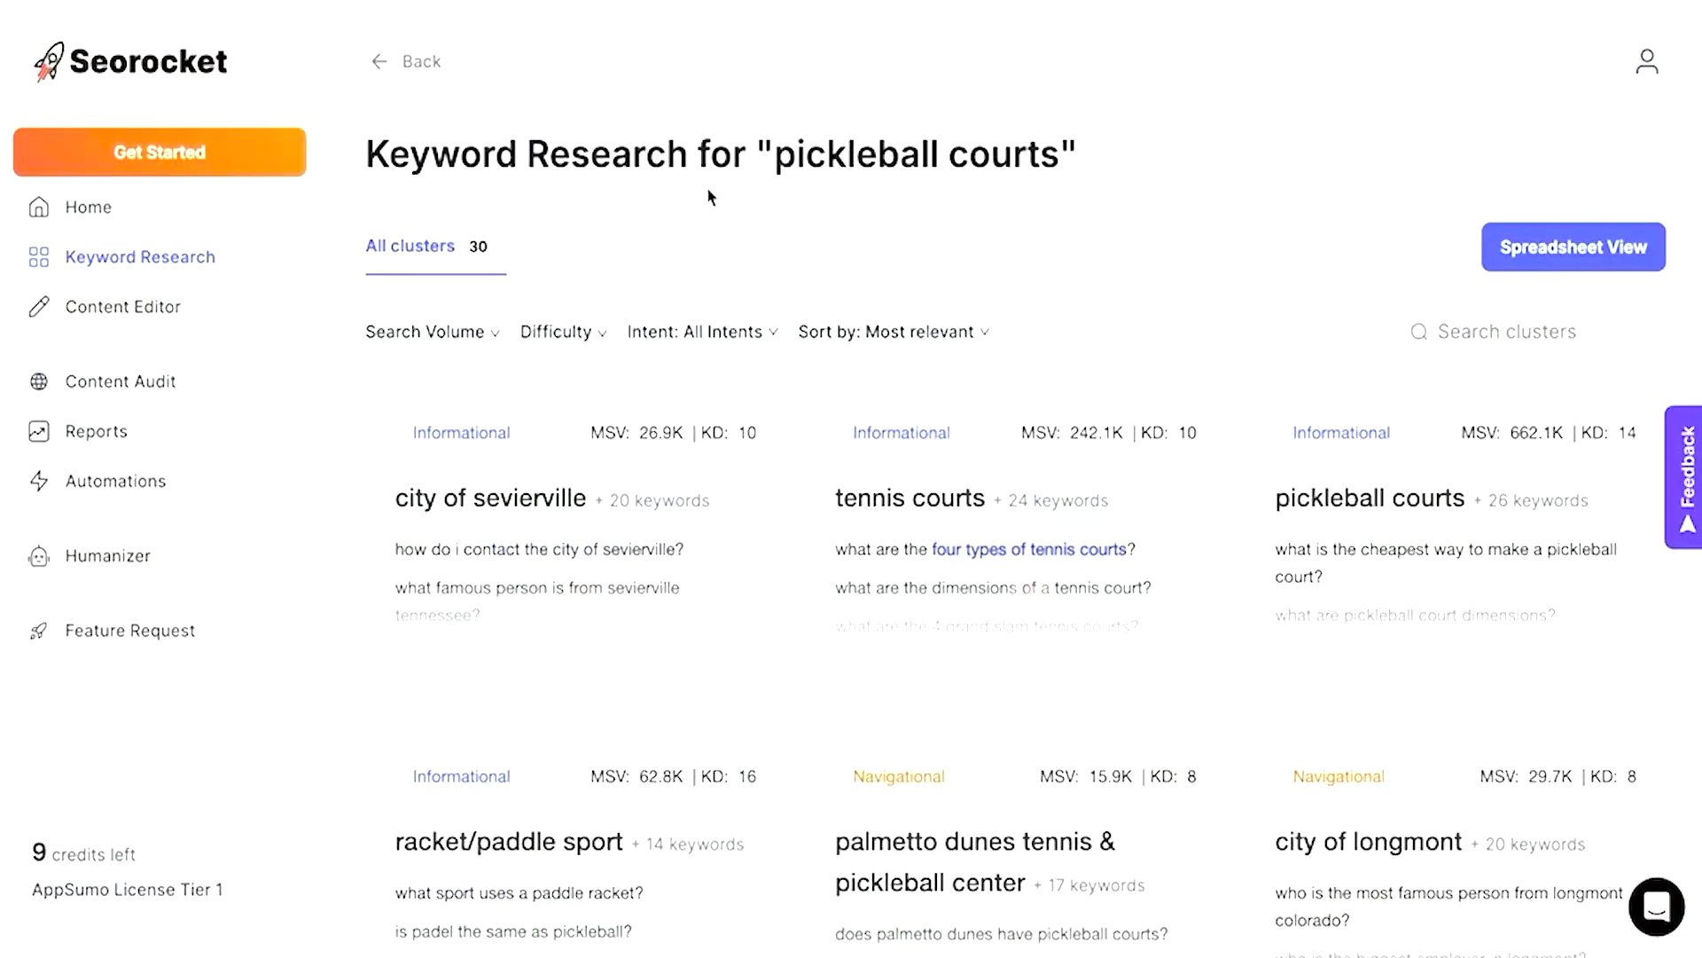
# Step: Find the pickleball courts cluster among the 30 clusters and open its detail view
pyautogui.moveTo(1219, 552)
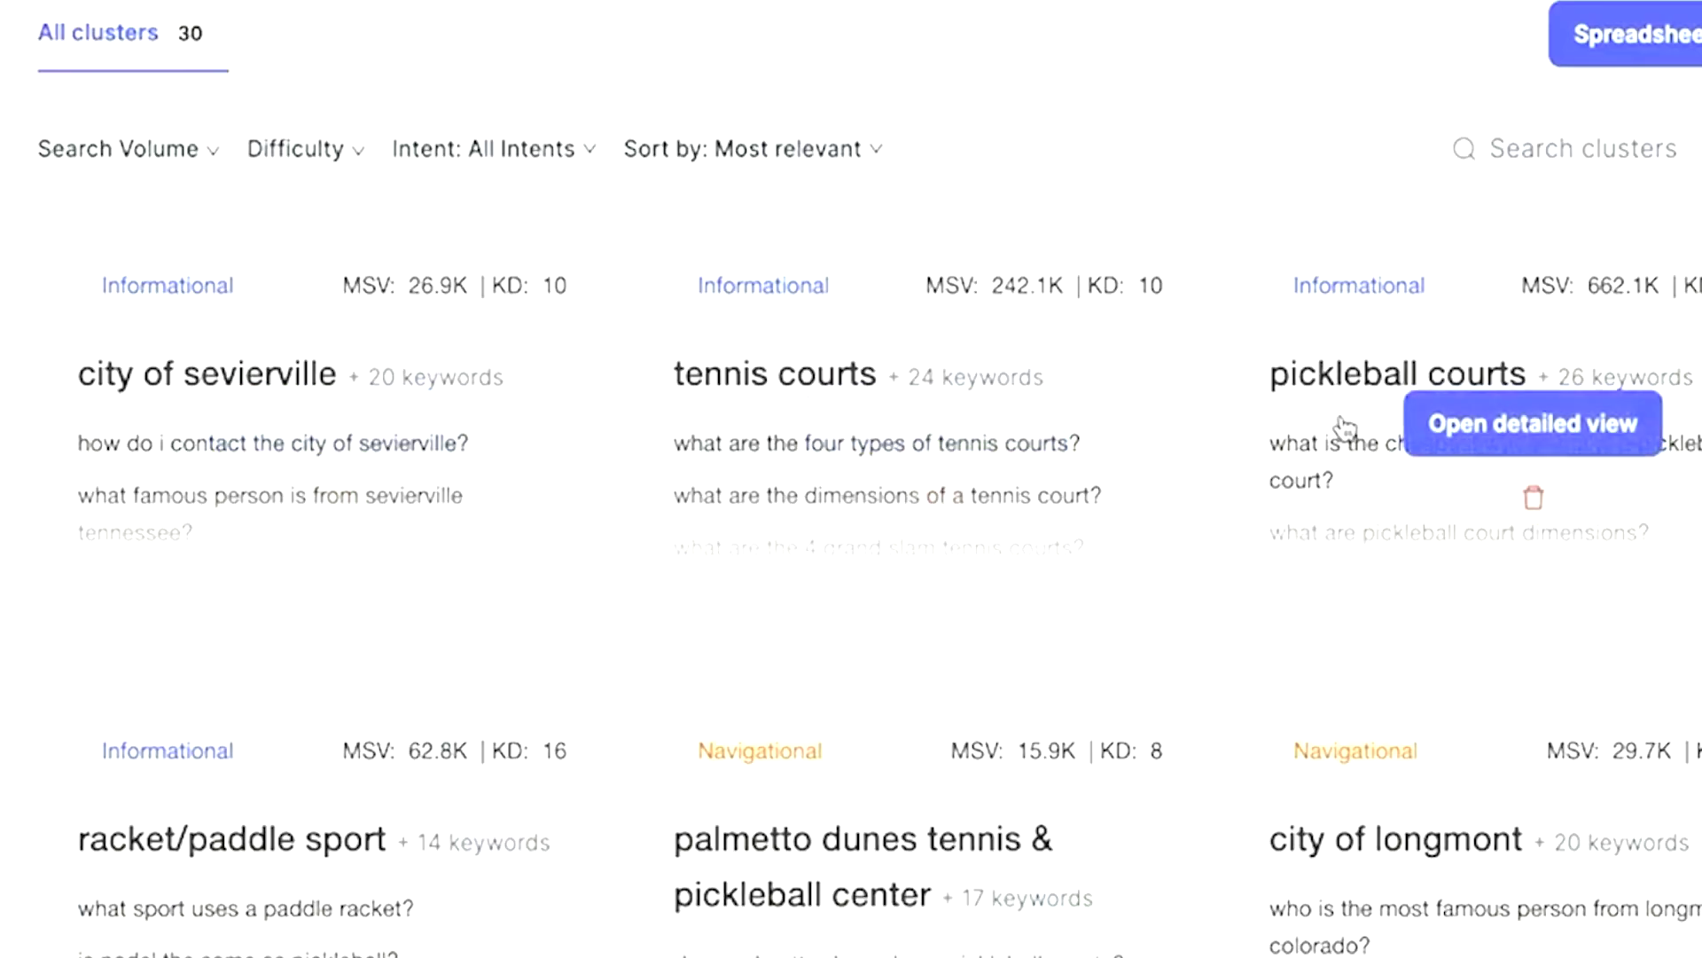
pyautogui.scroll(-5, 1340, 430)
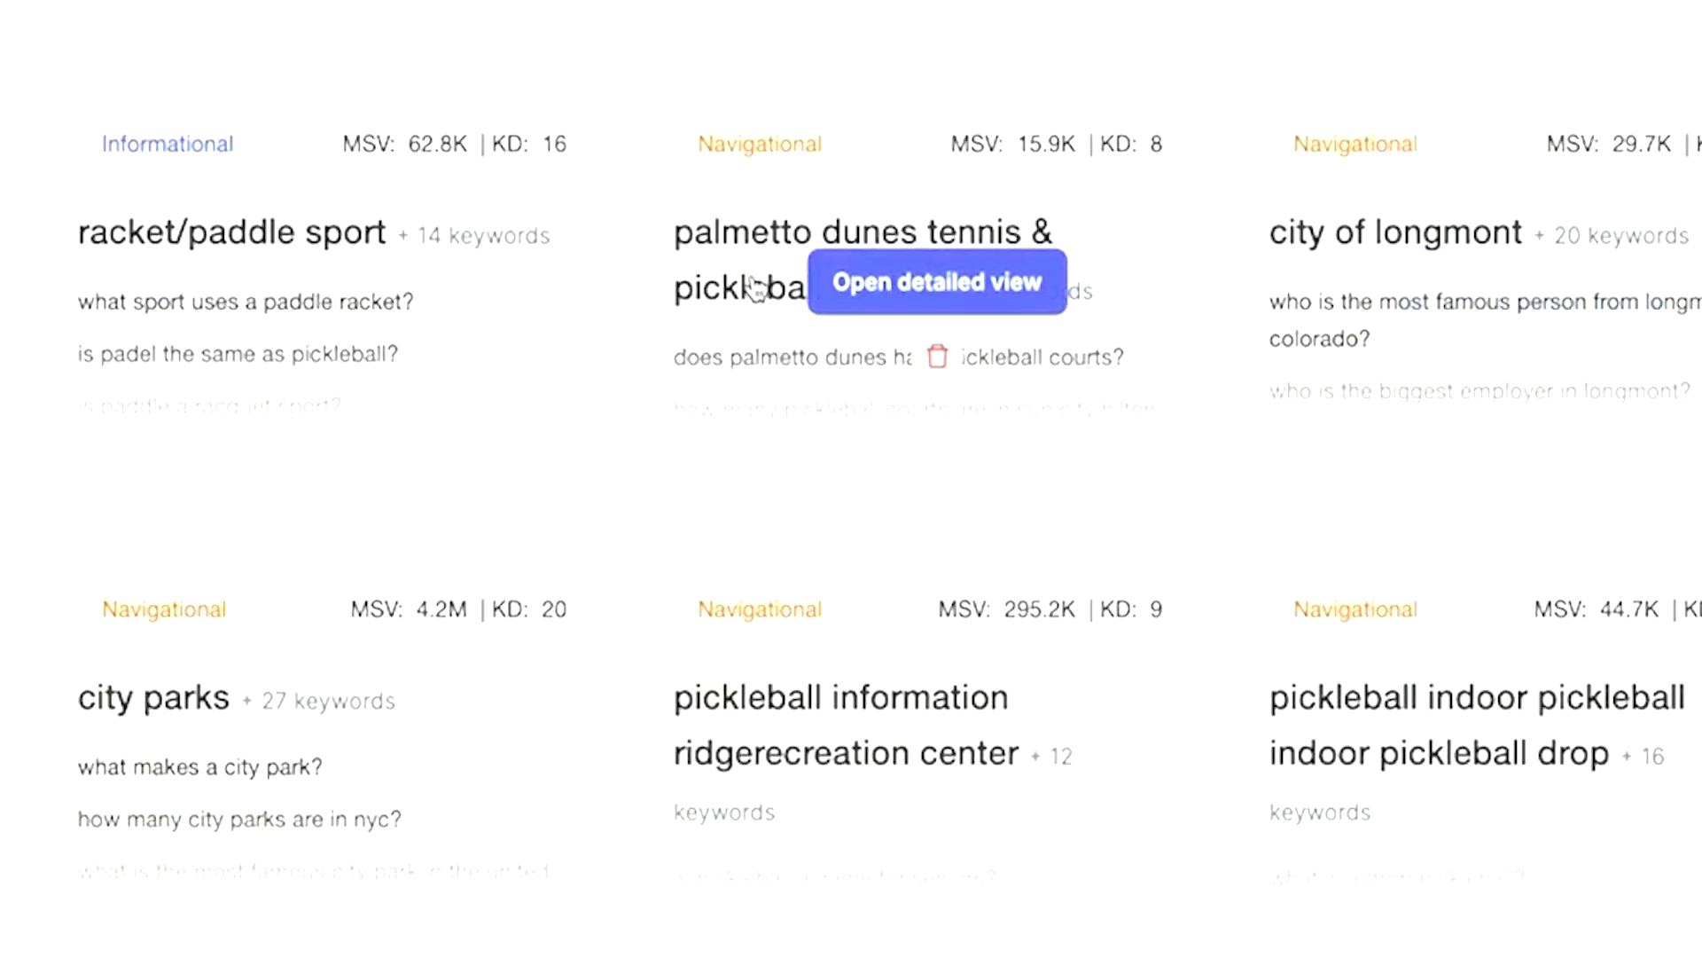
pyautogui.scroll(4, 497, 448)
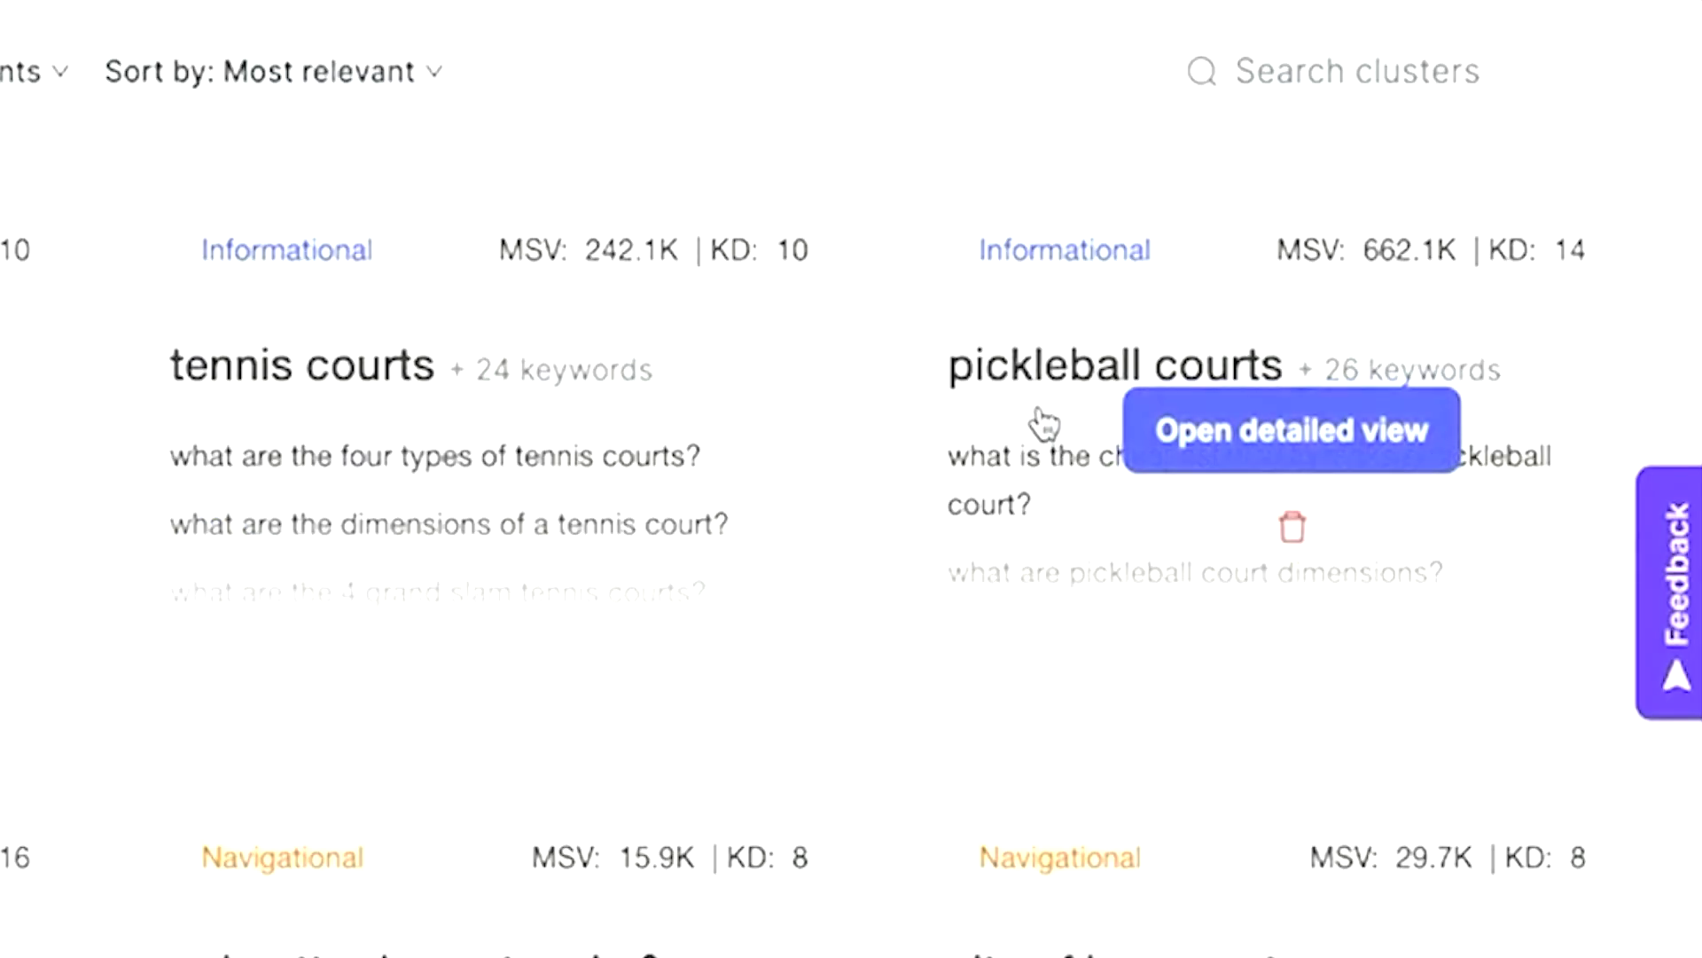
pyautogui.click(1291, 430)
# Step: Review the cluster's ten selected keywords and volumes, and bring up the Write options
pyautogui.scroll(-1, 937, 429)
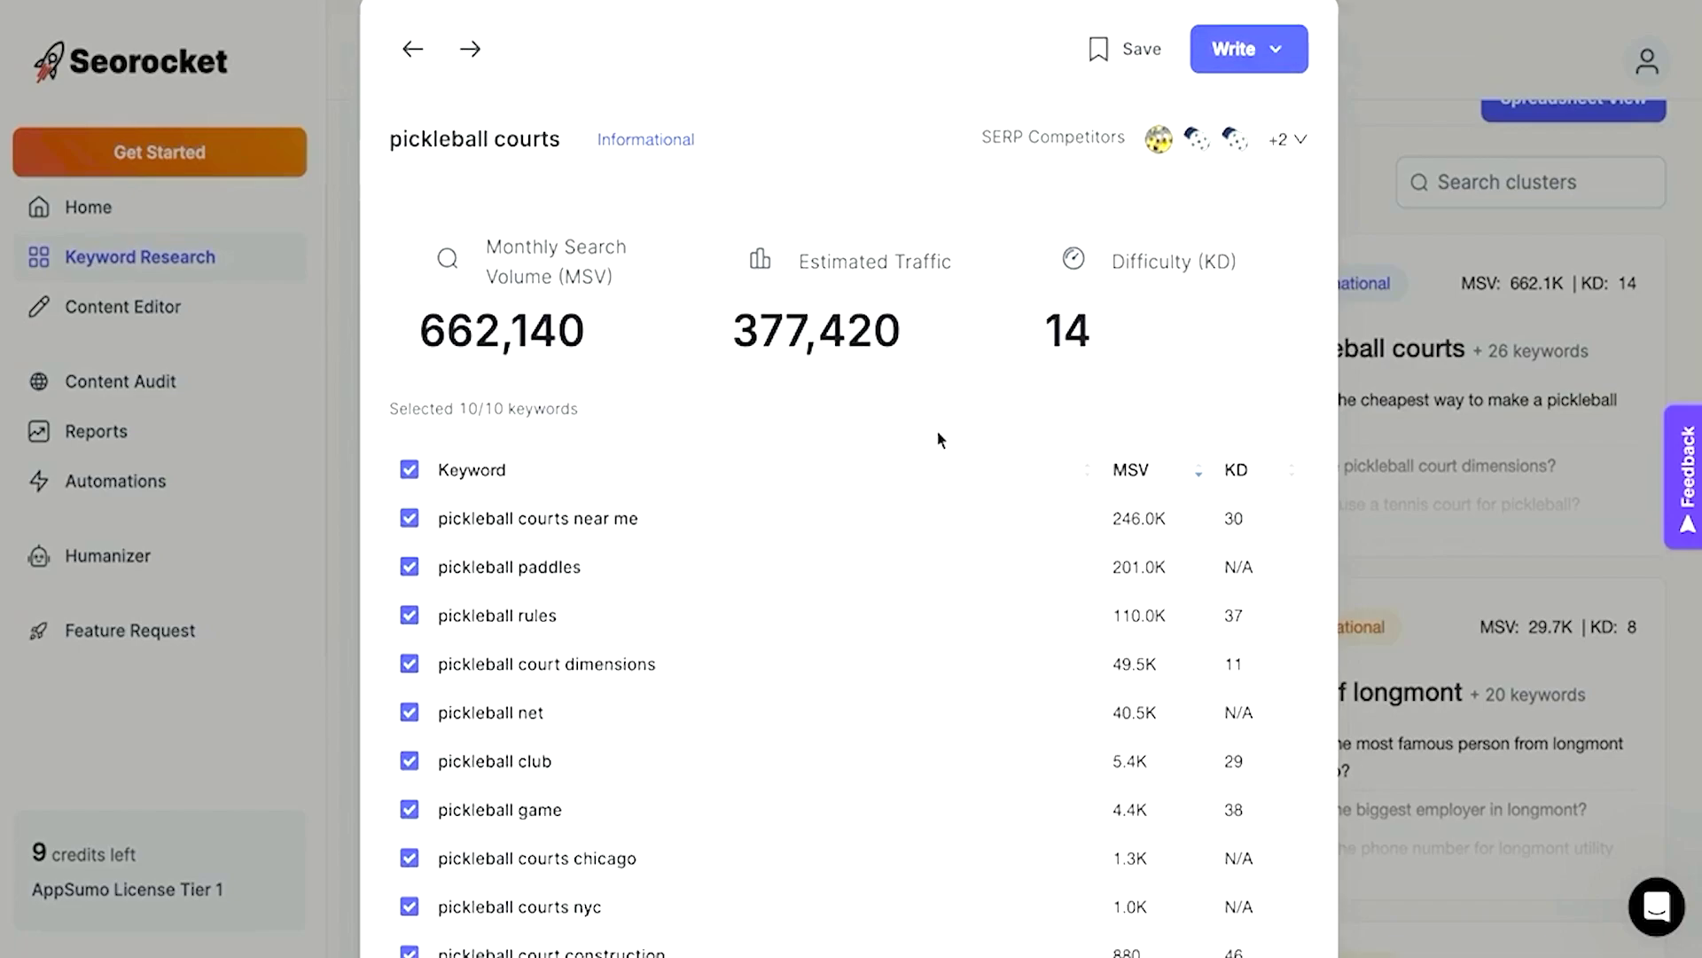
pyautogui.scroll(2, 936, 429)
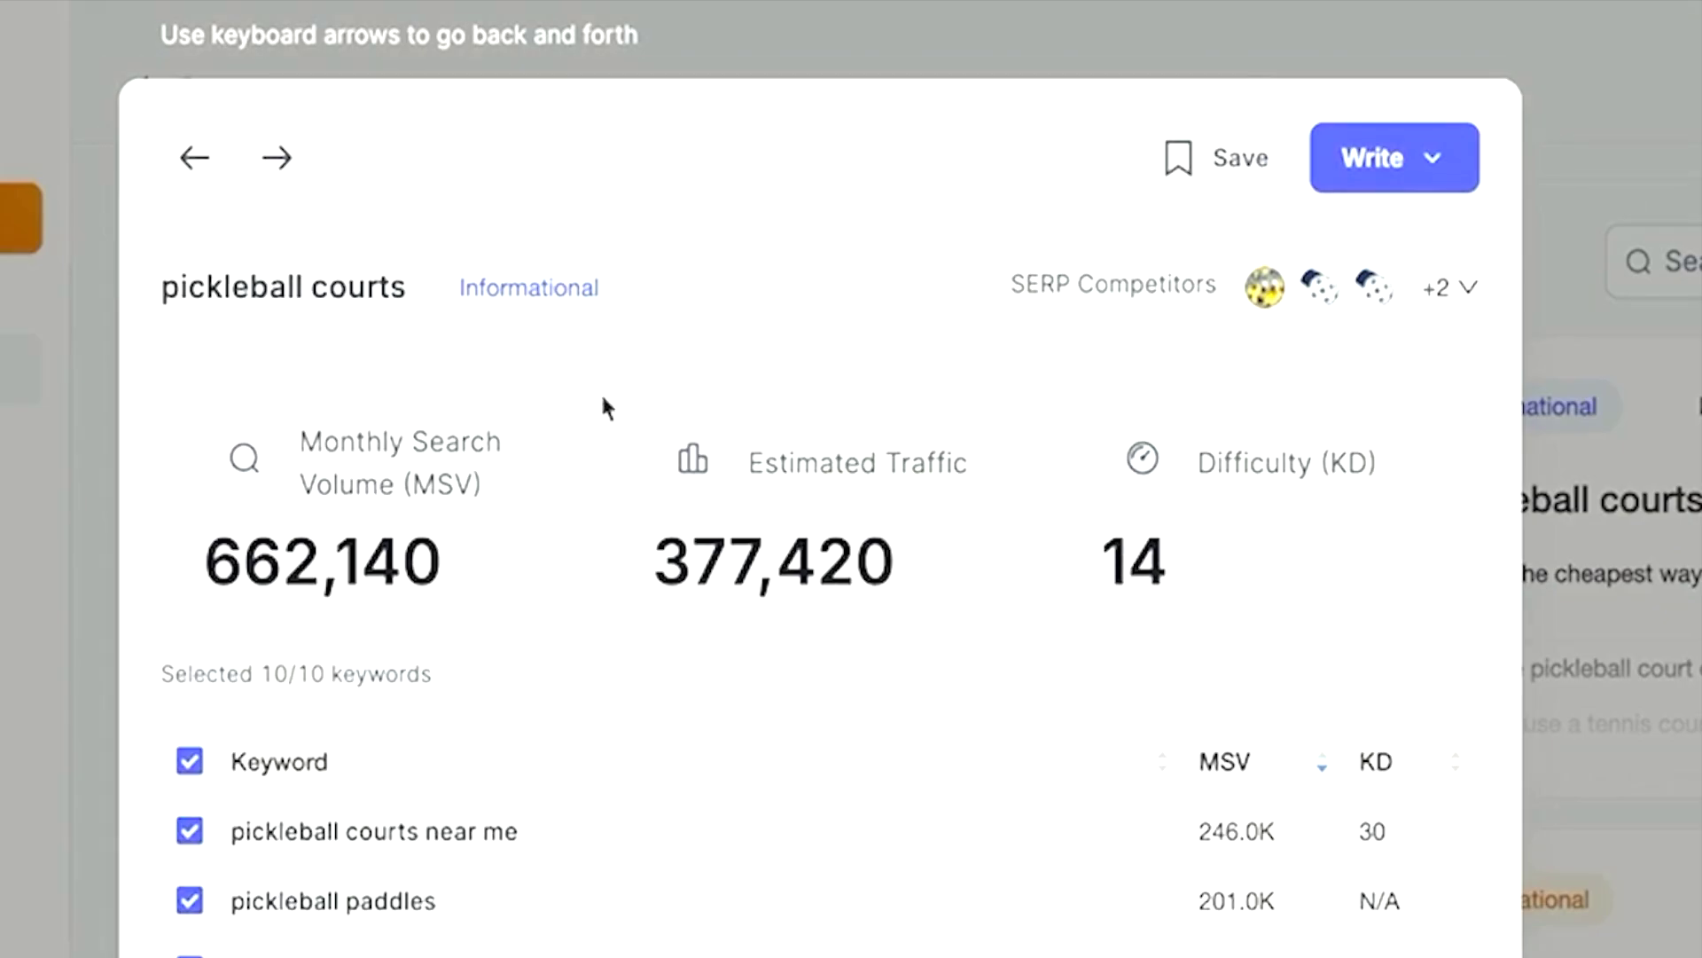
pyautogui.scroll(-1, 738, 492)
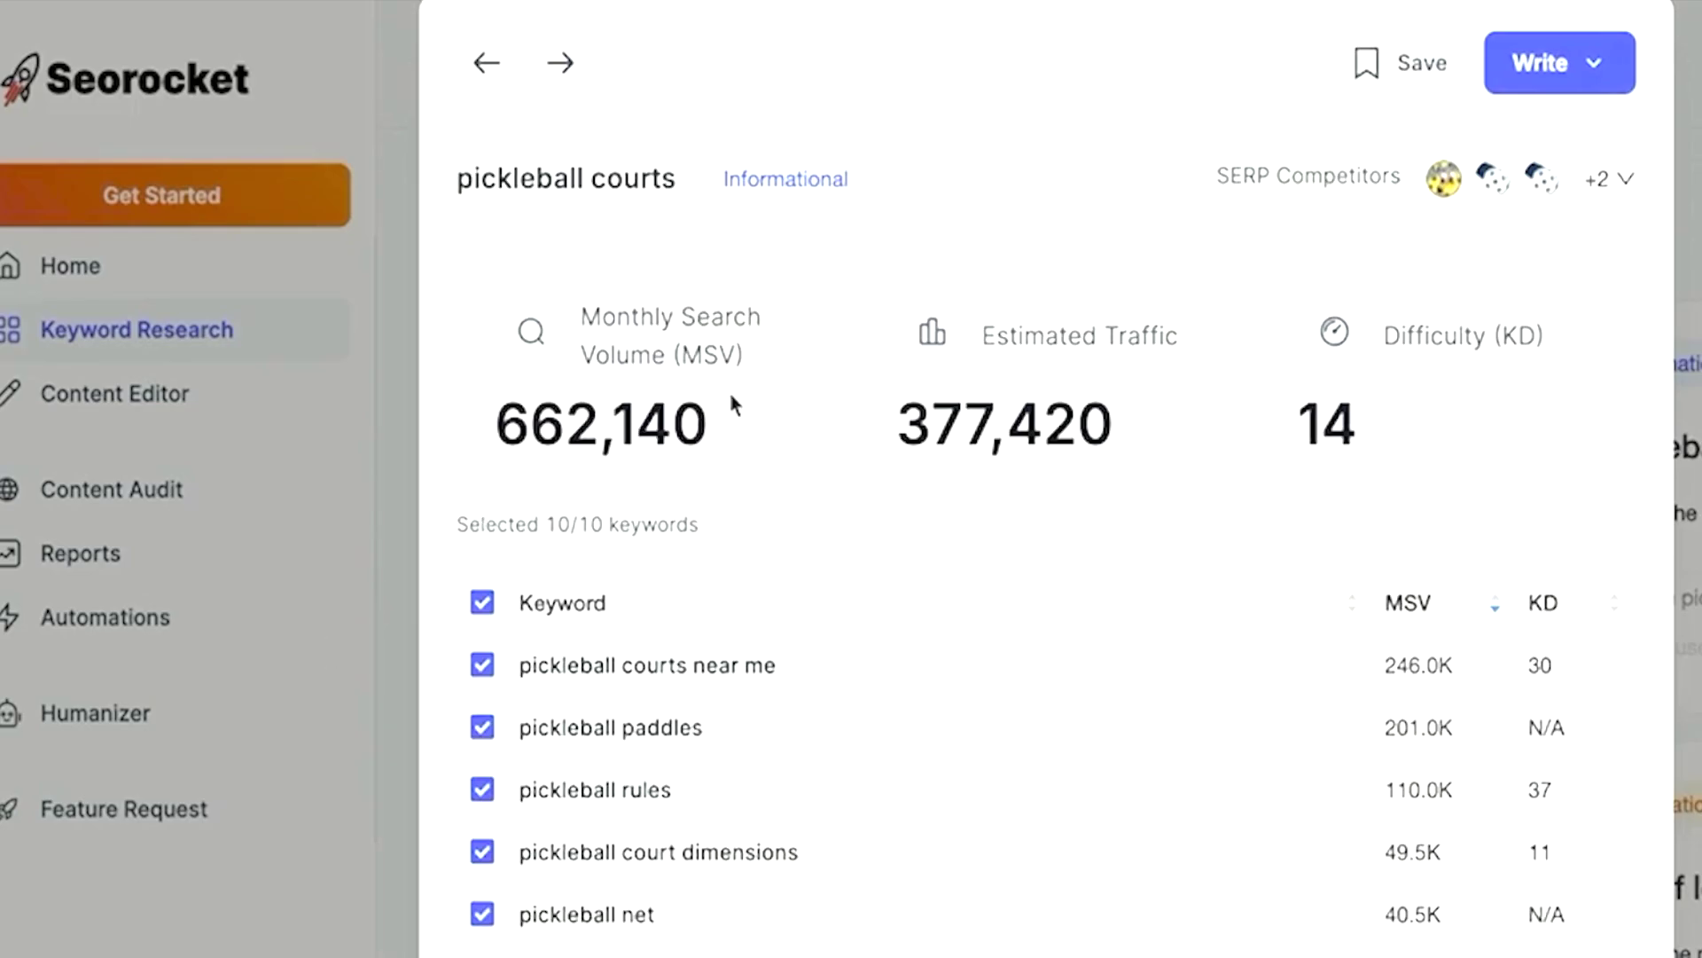
pyautogui.scroll(-3, 737, 450)
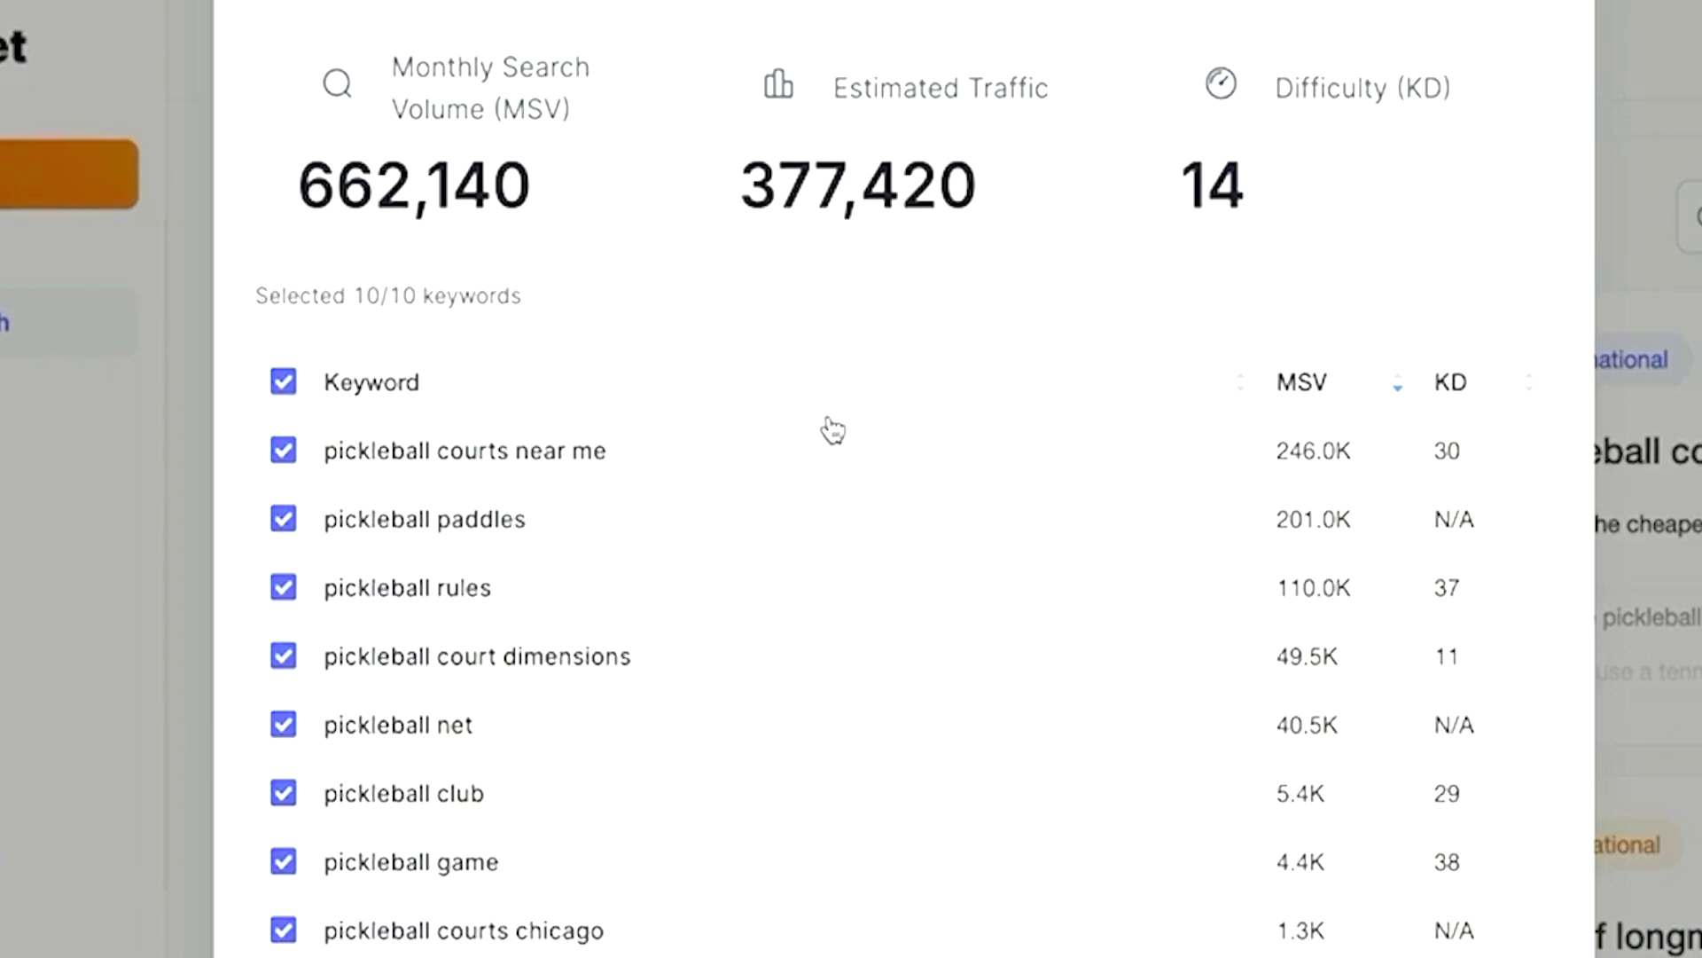
pyautogui.scroll(-2, 481, 503)
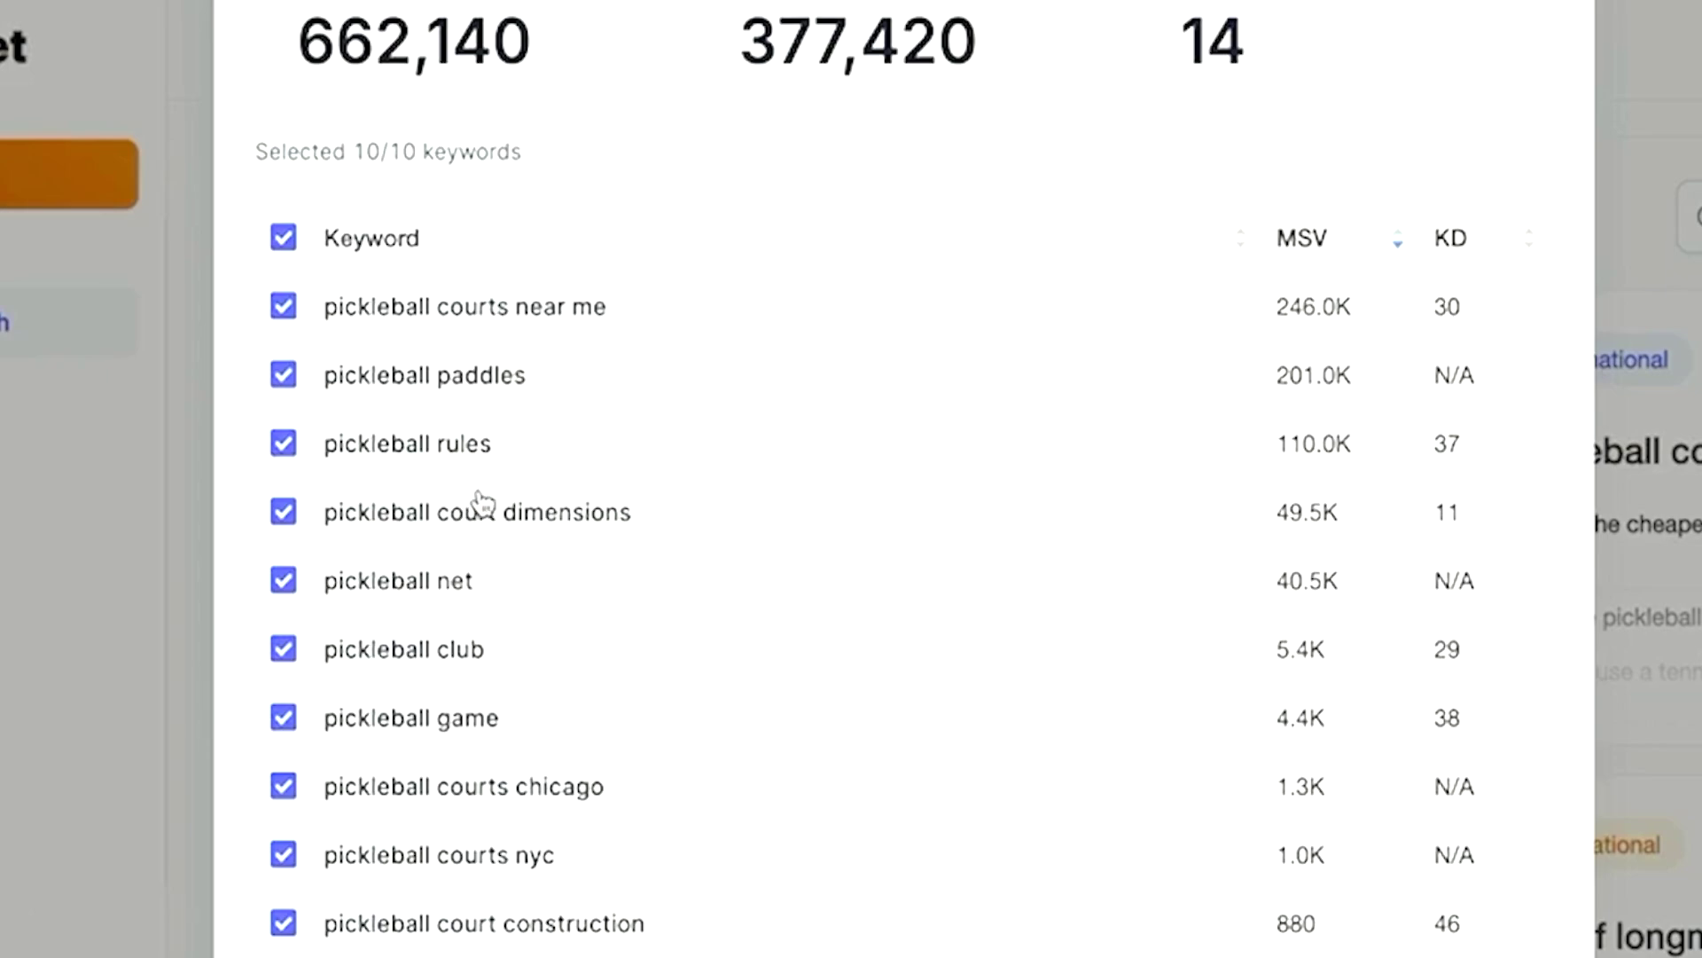
pyautogui.scroll(-2, 601, 516)
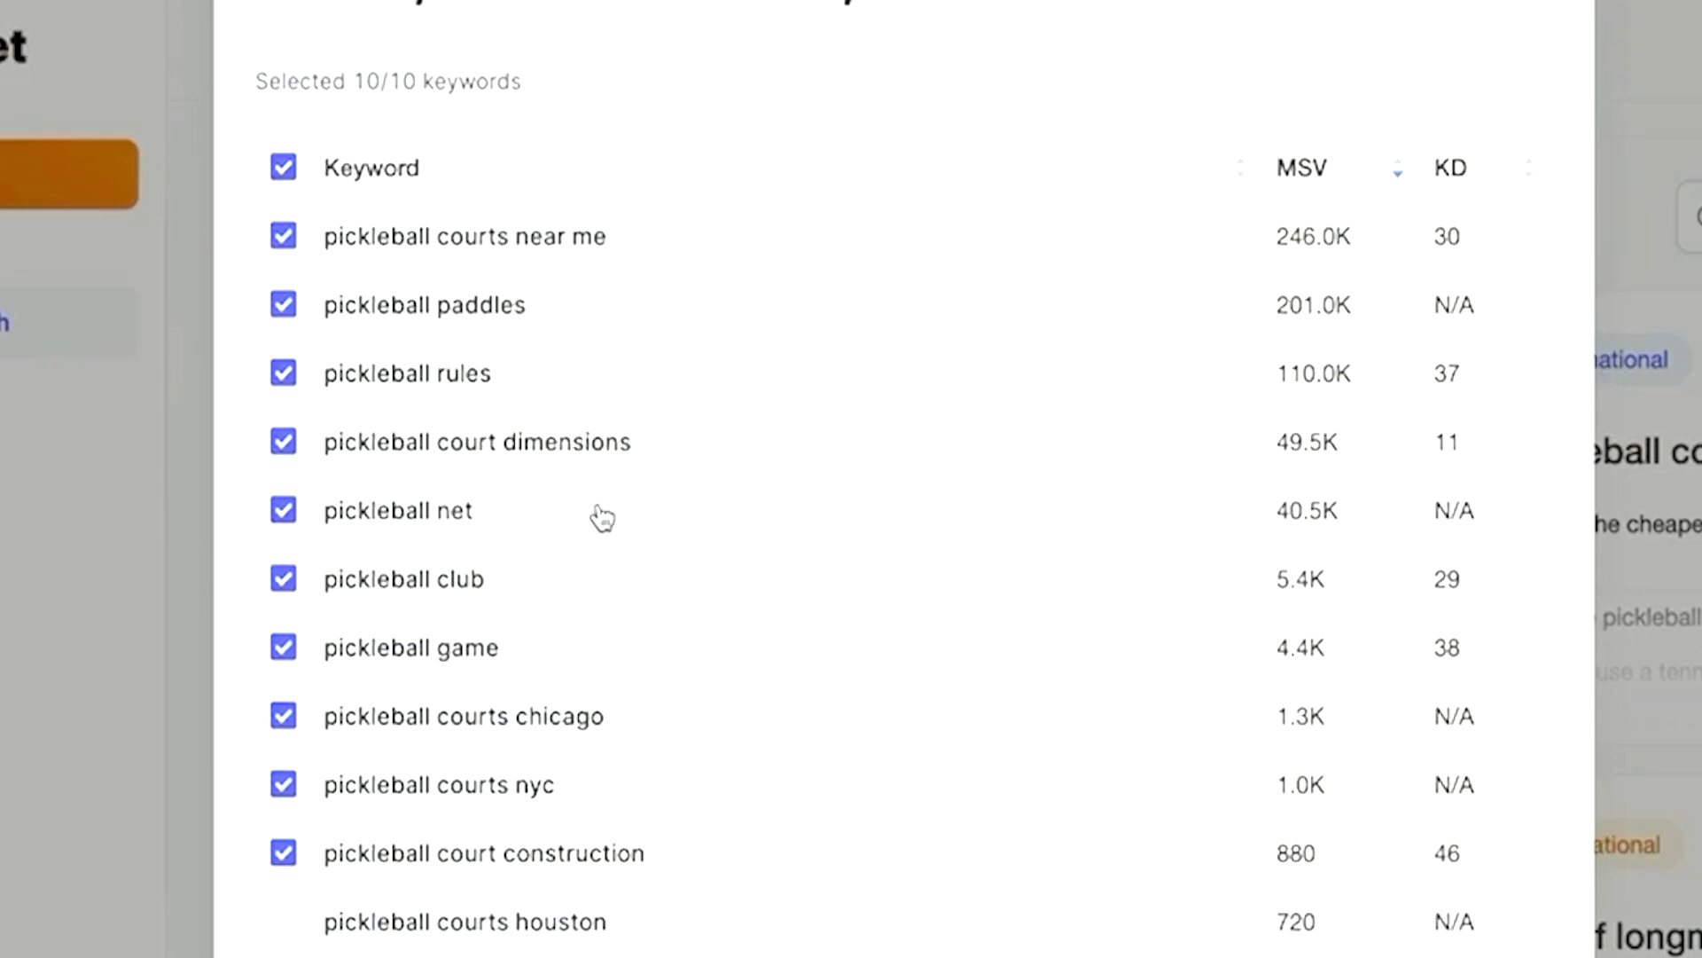
pyautogui.scroll(-1, 852, 497)
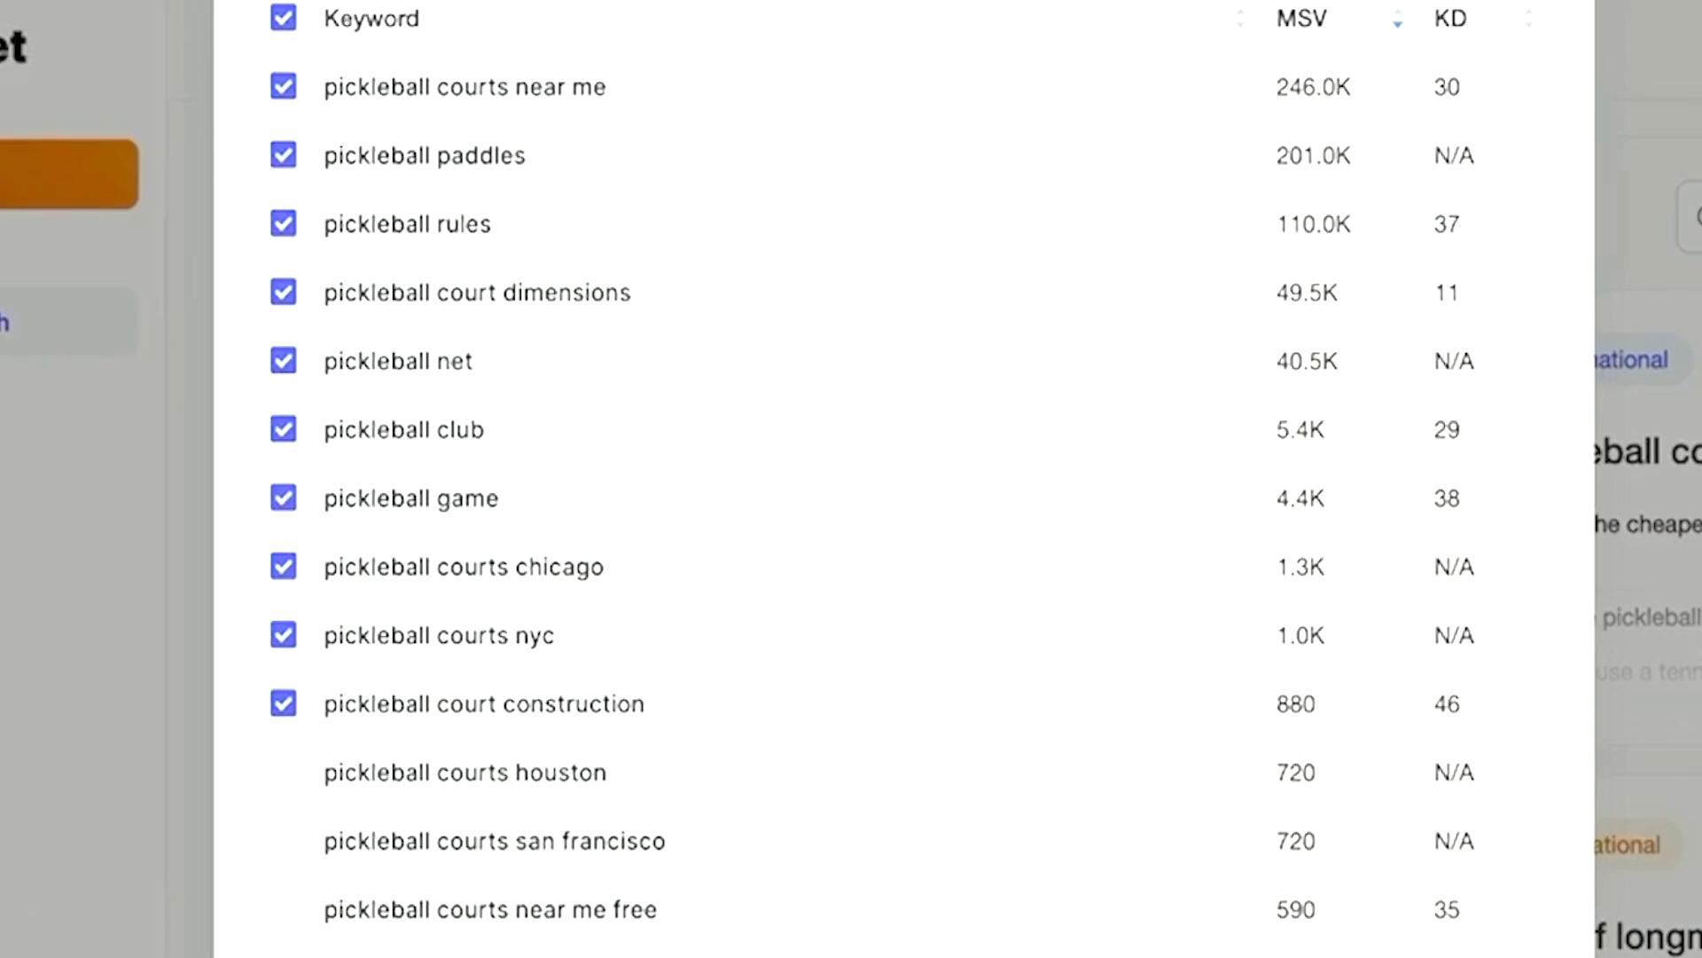
pyautogui.scroll(1, 861, 897)
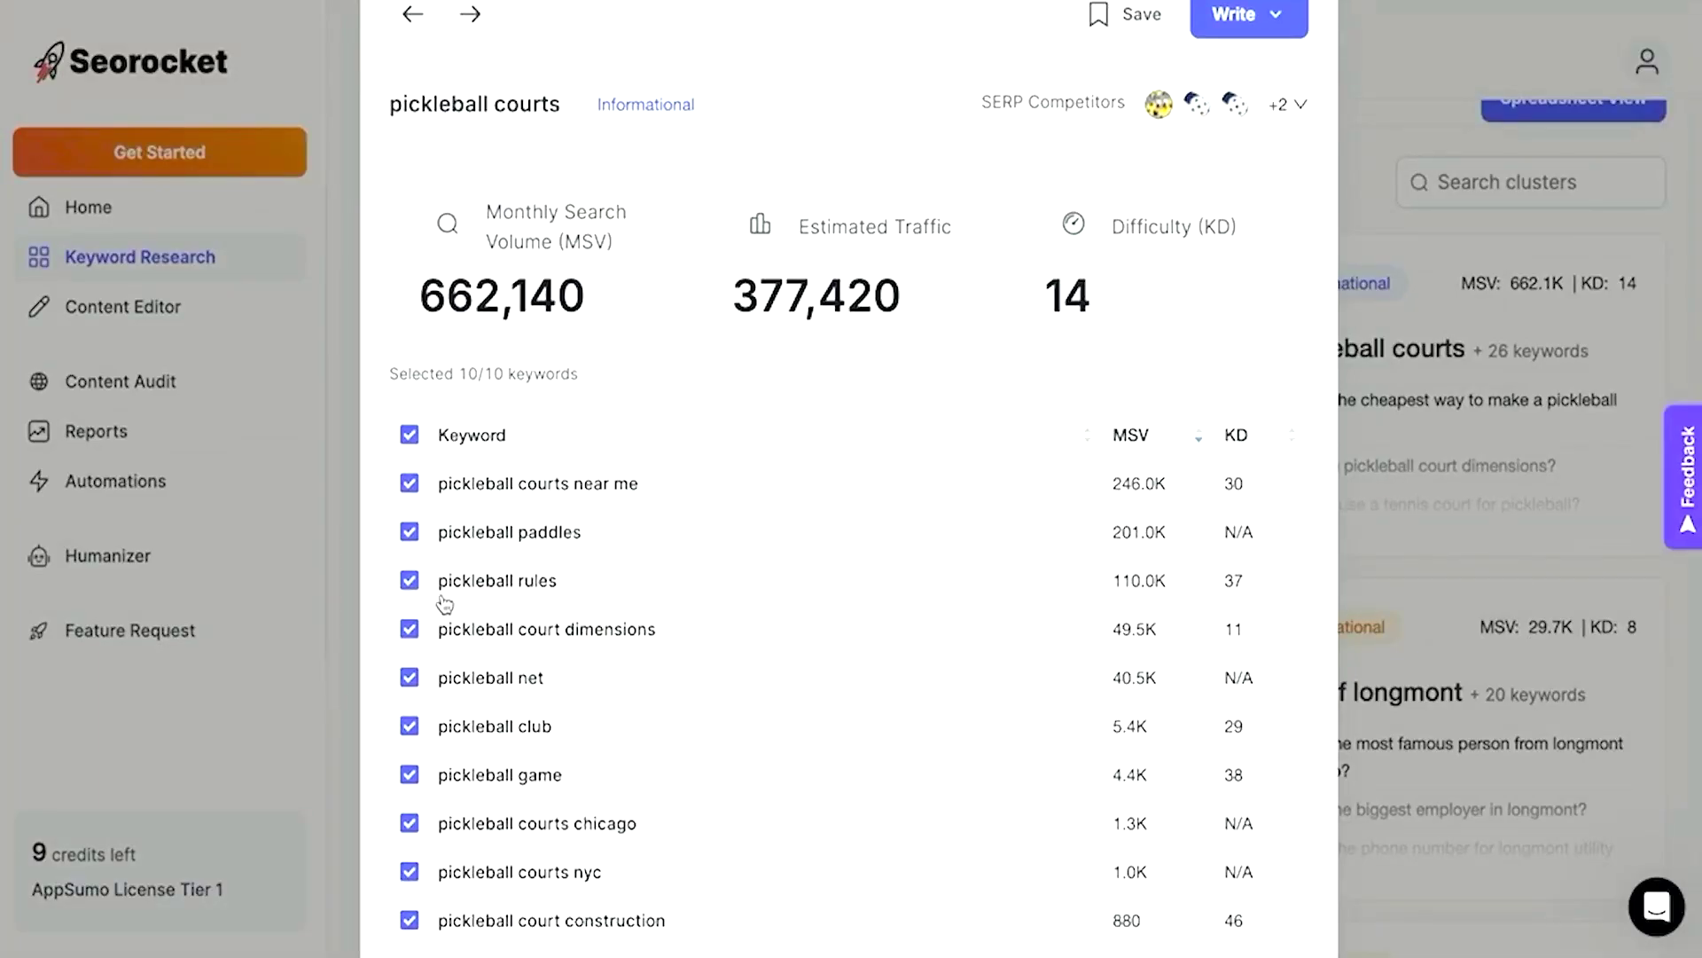
pyautogui.scroll(-1, 561, 458)
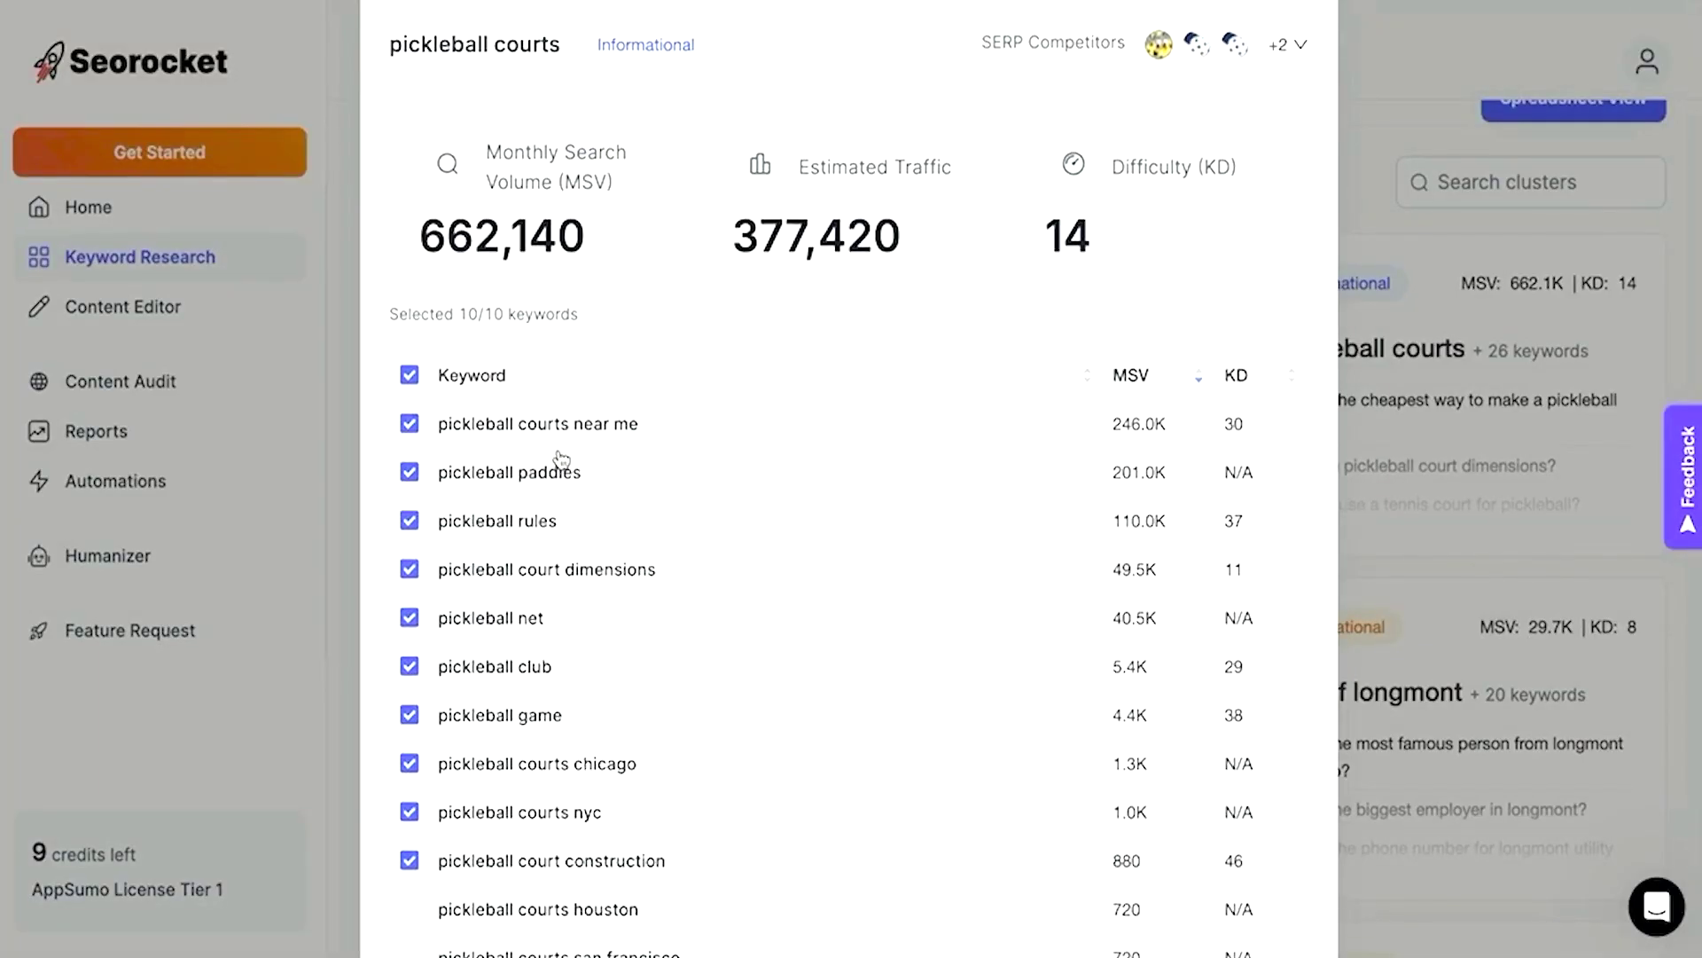
pyautogui.scroll(2, 810, 536)
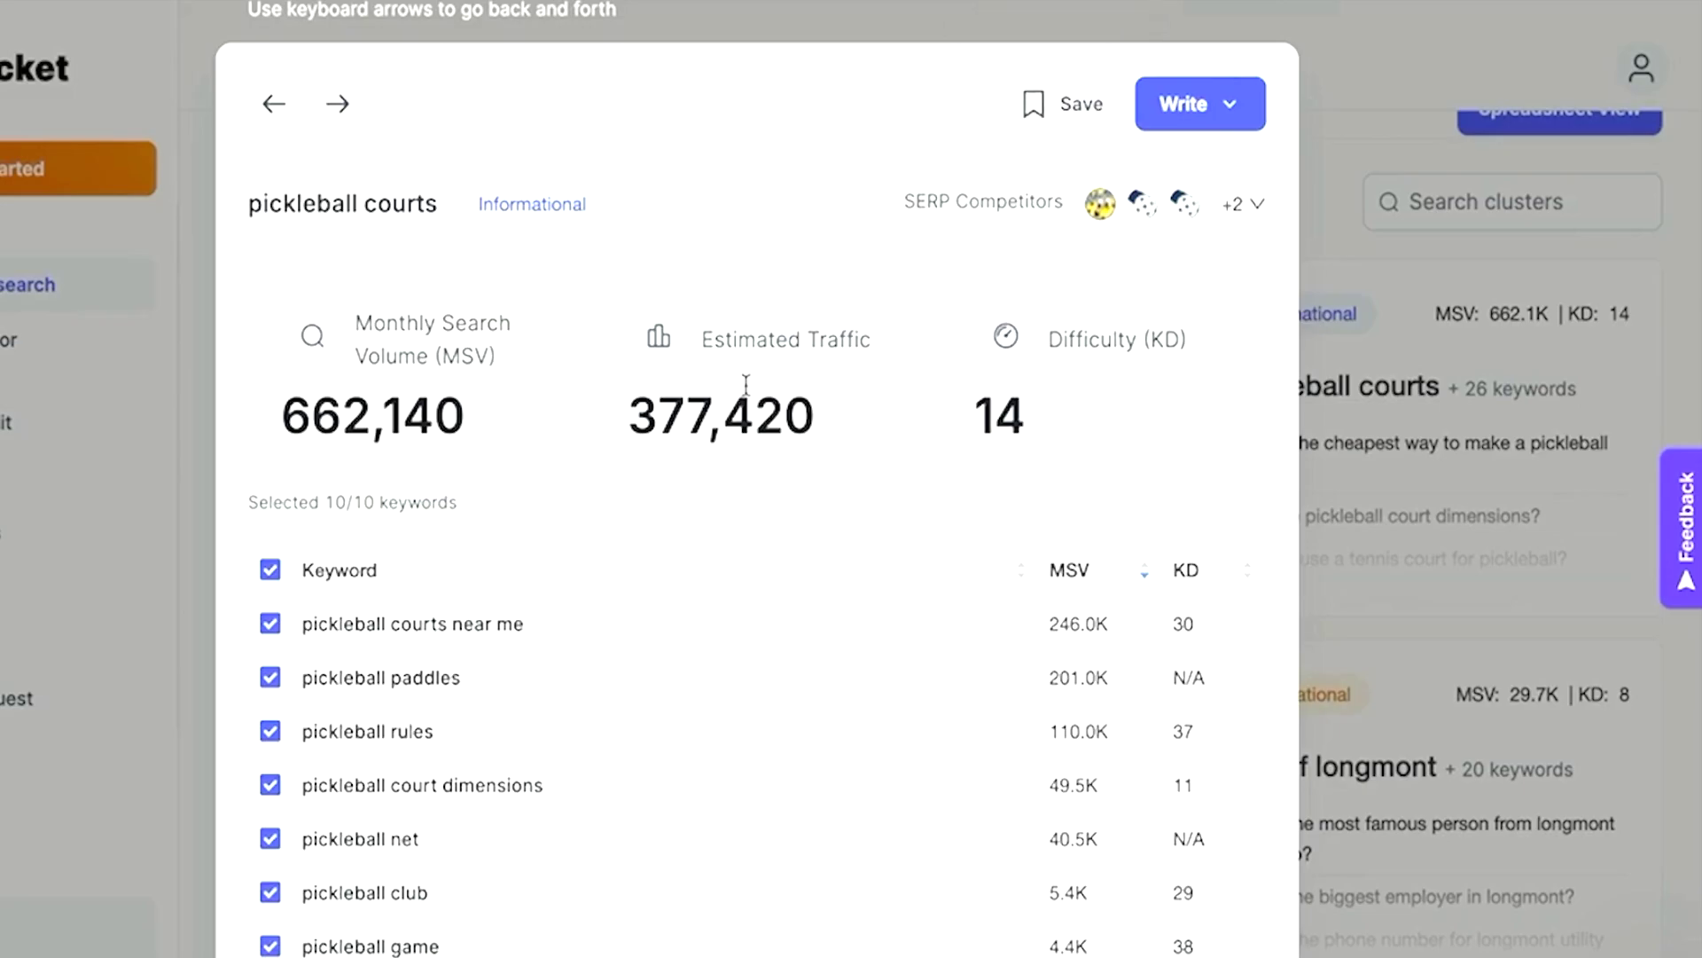
pyautogui.click(1228, 101)
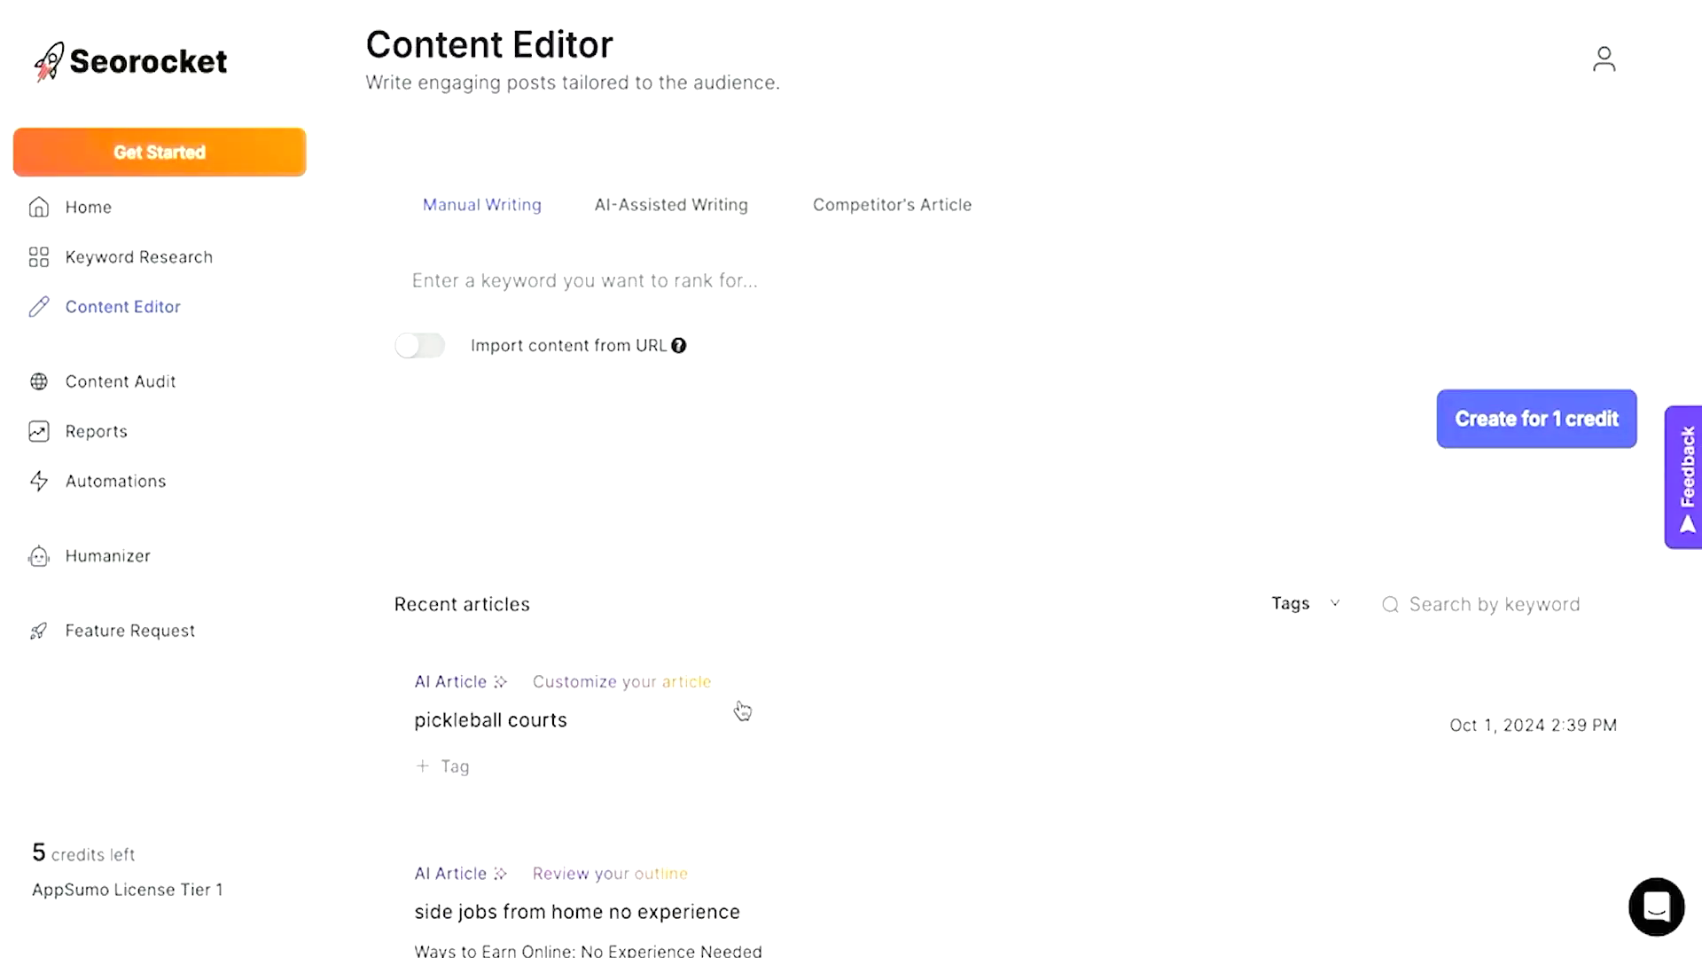
# Step: Open the pickleball courts AI article and include competitors 1–3, from Pickleheads to The Picklr
pyautogui.scroll(-1, 722, 364)
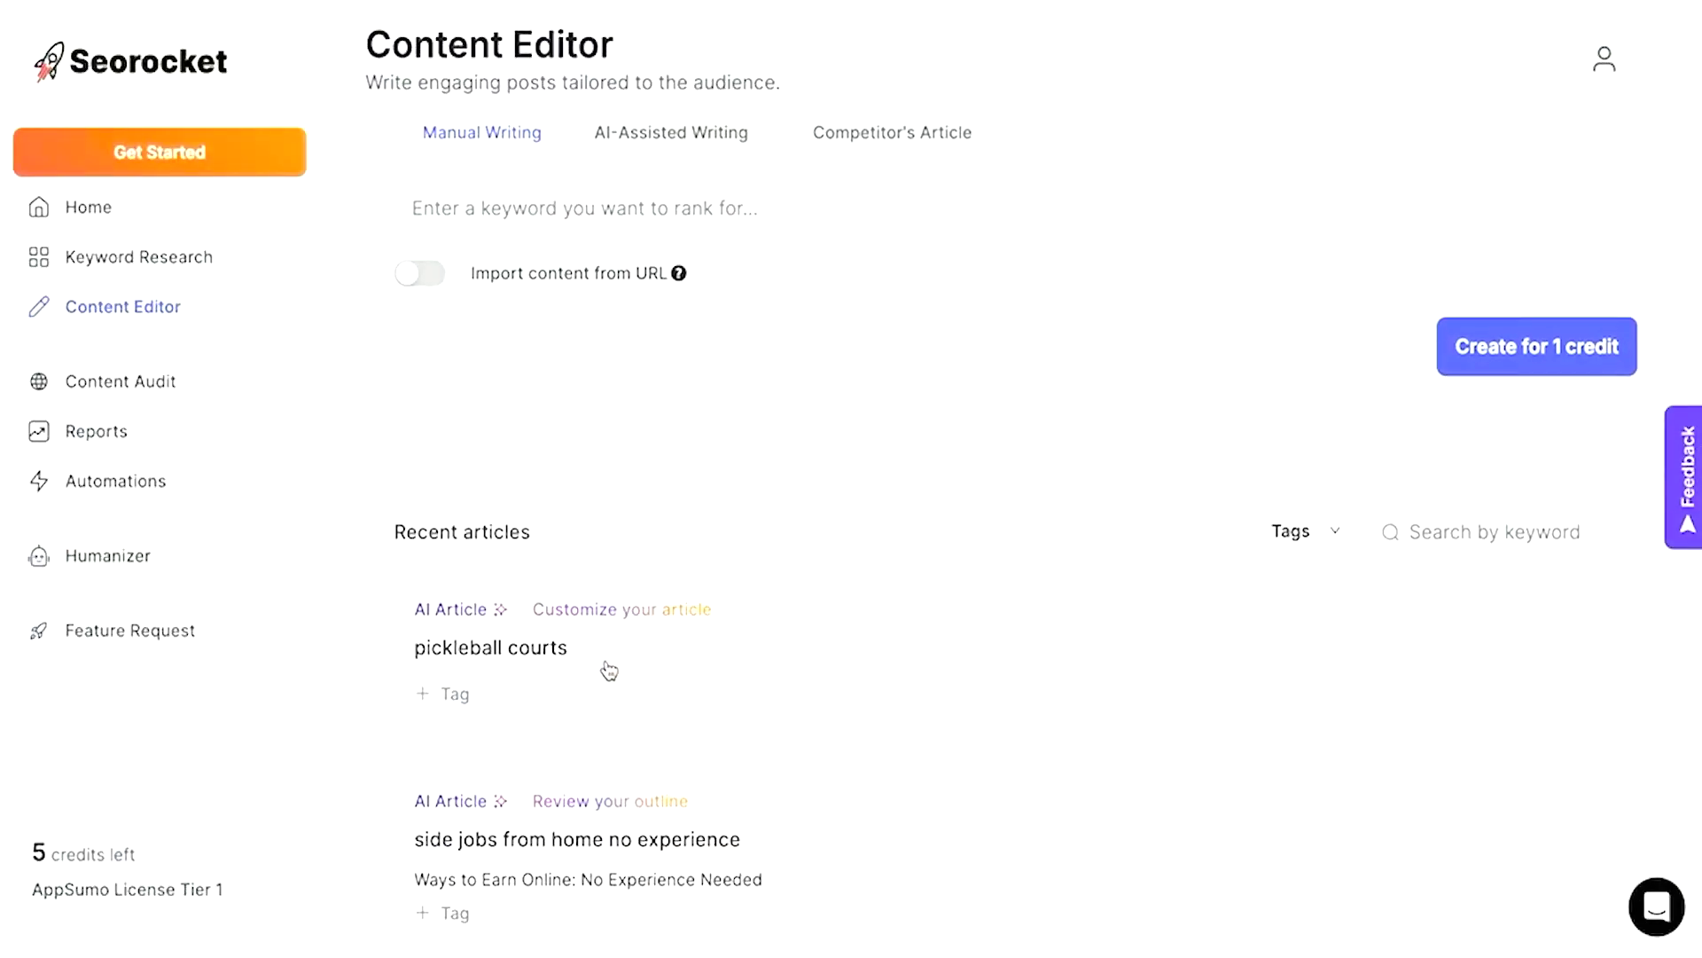
pyautogui.click(528, 656)
pyautogui.scroll(-1, 555, 381)
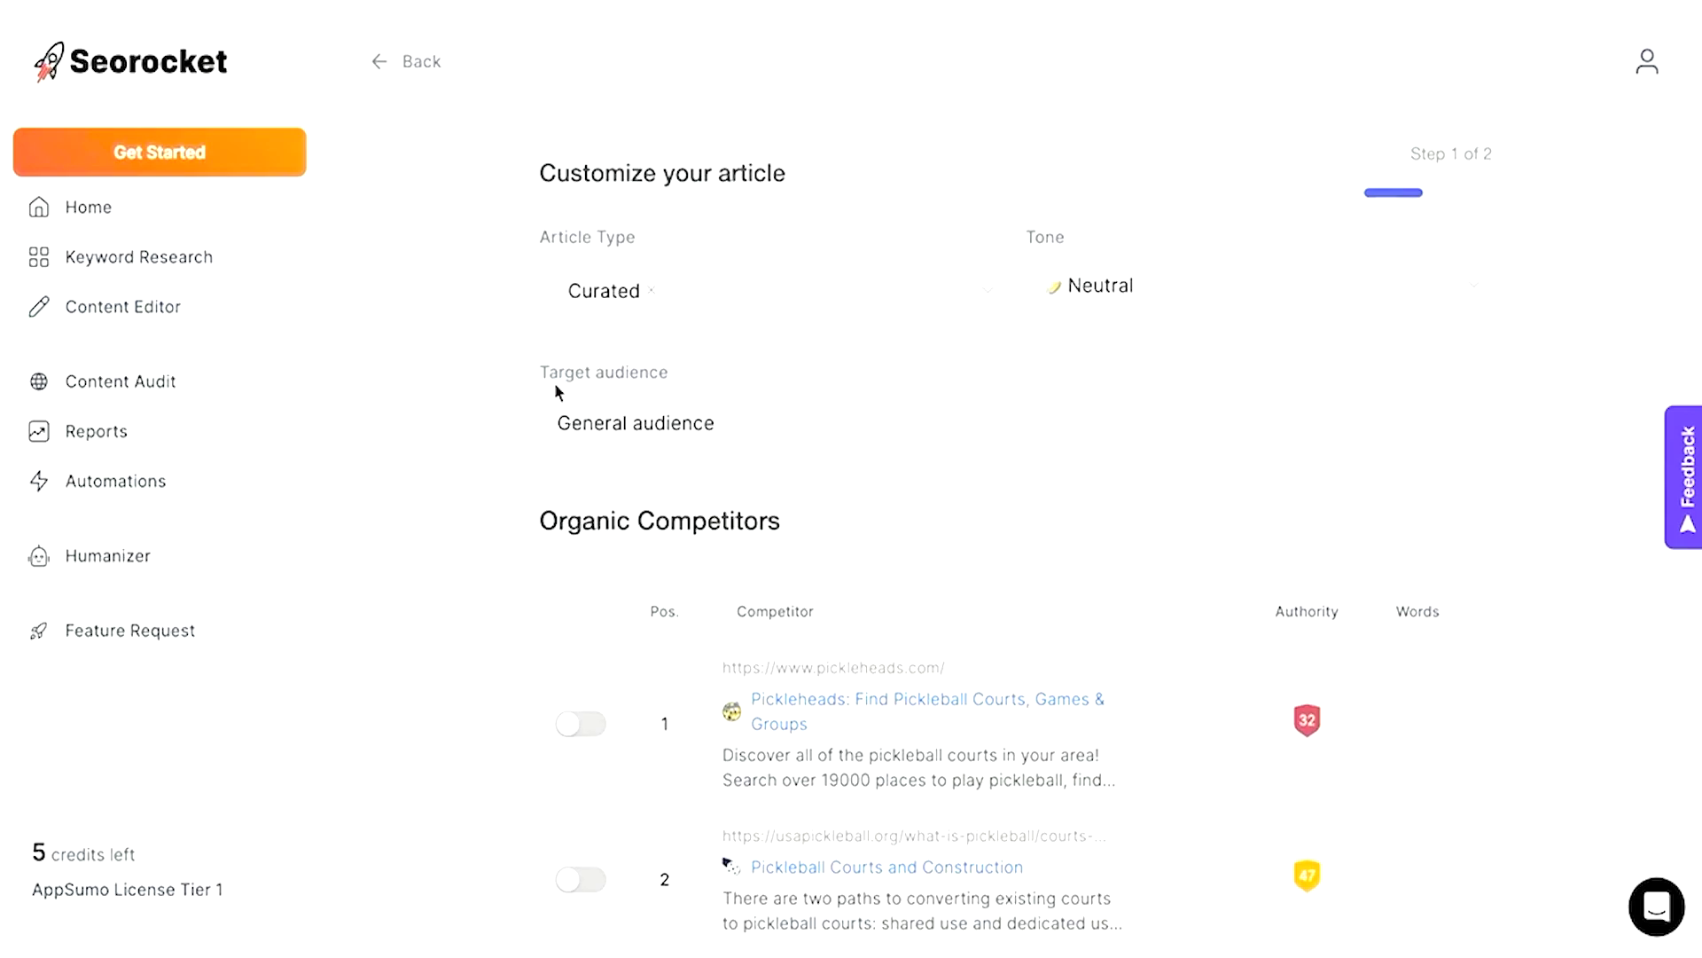
pyautogui.click(590, 712)
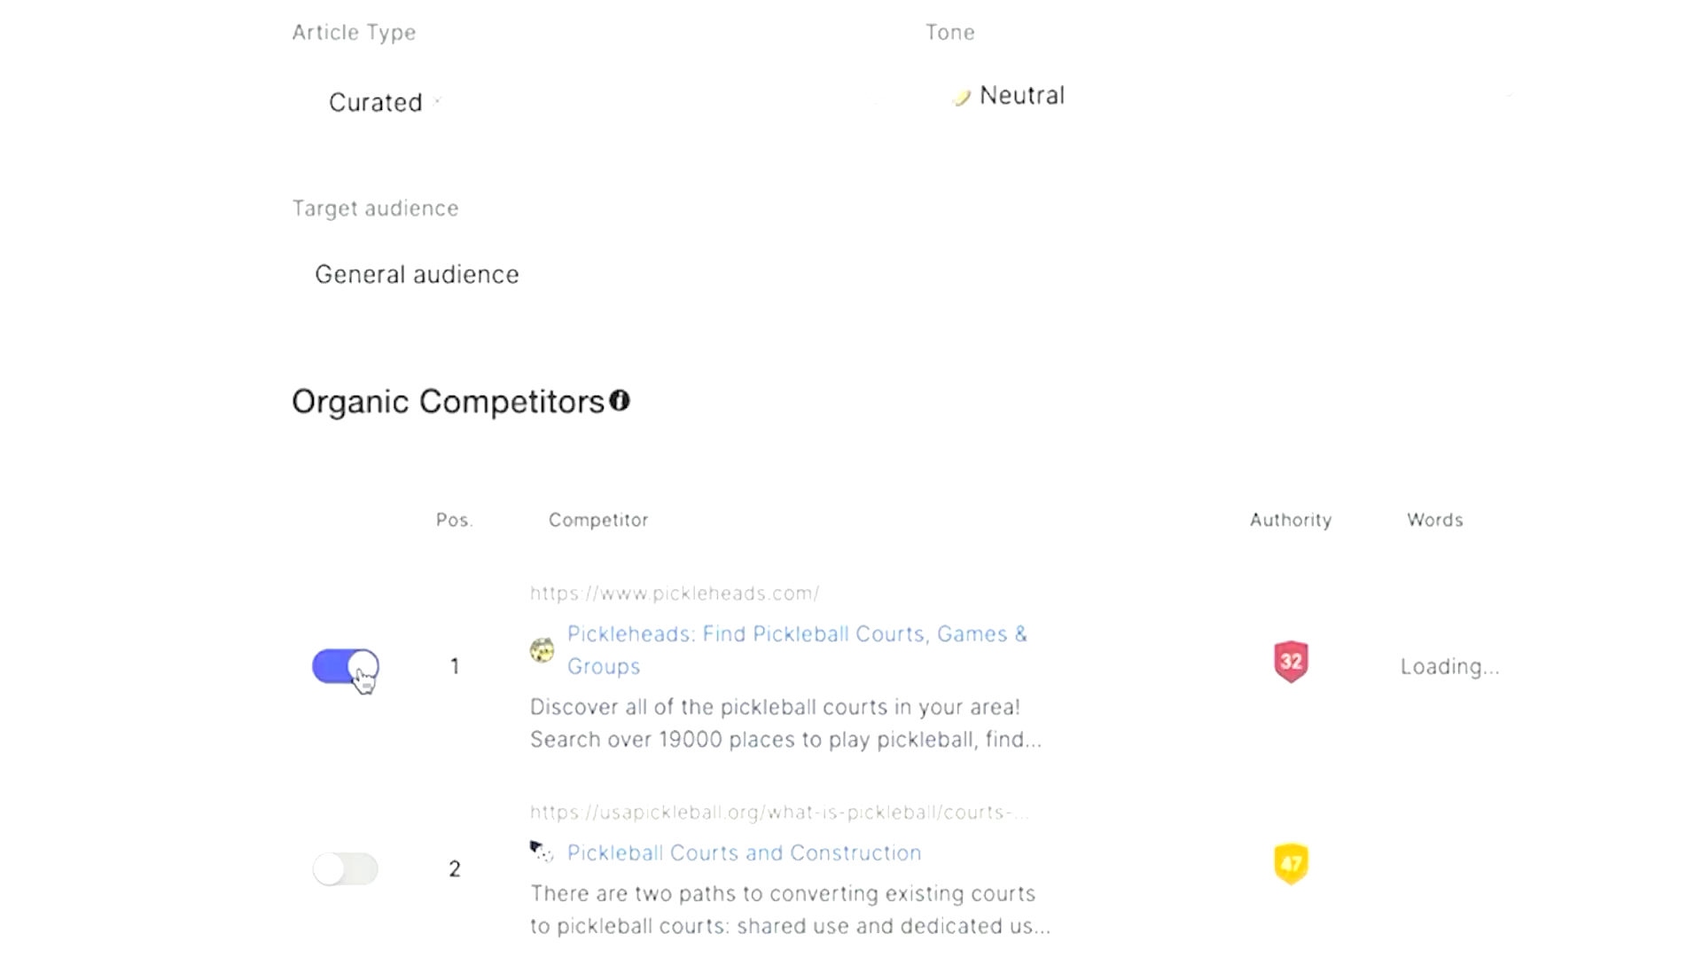
pyautogui.scroll(-2, 175, 771)
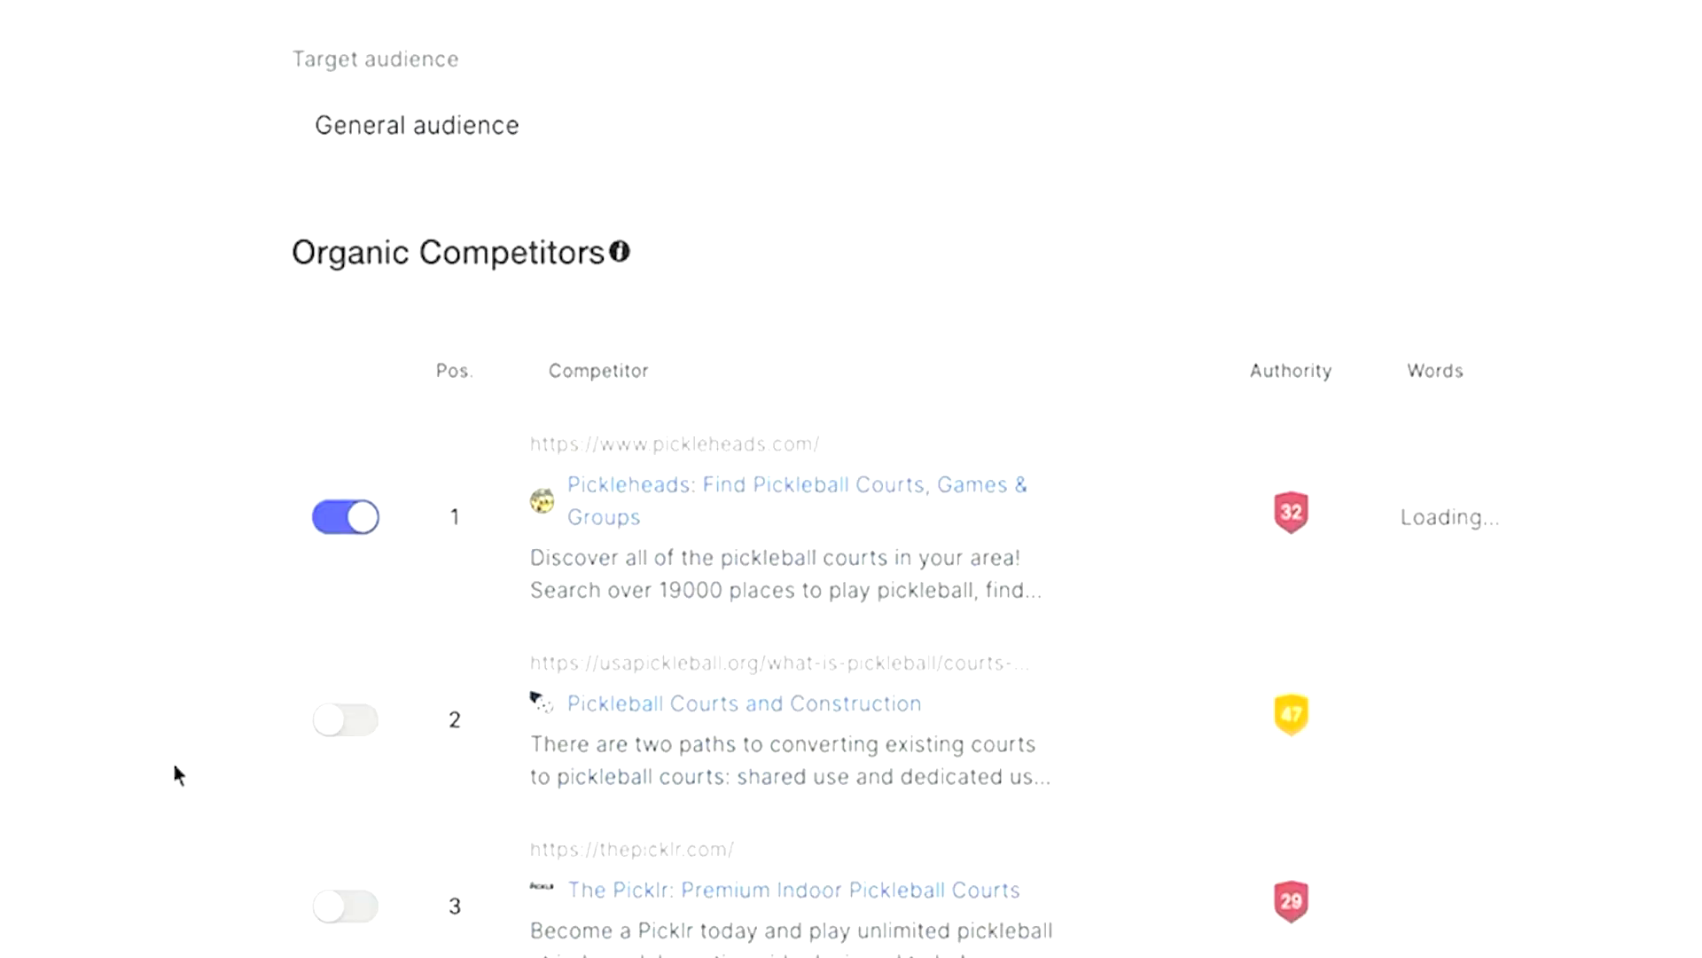
pyautogui.click(371, 708)
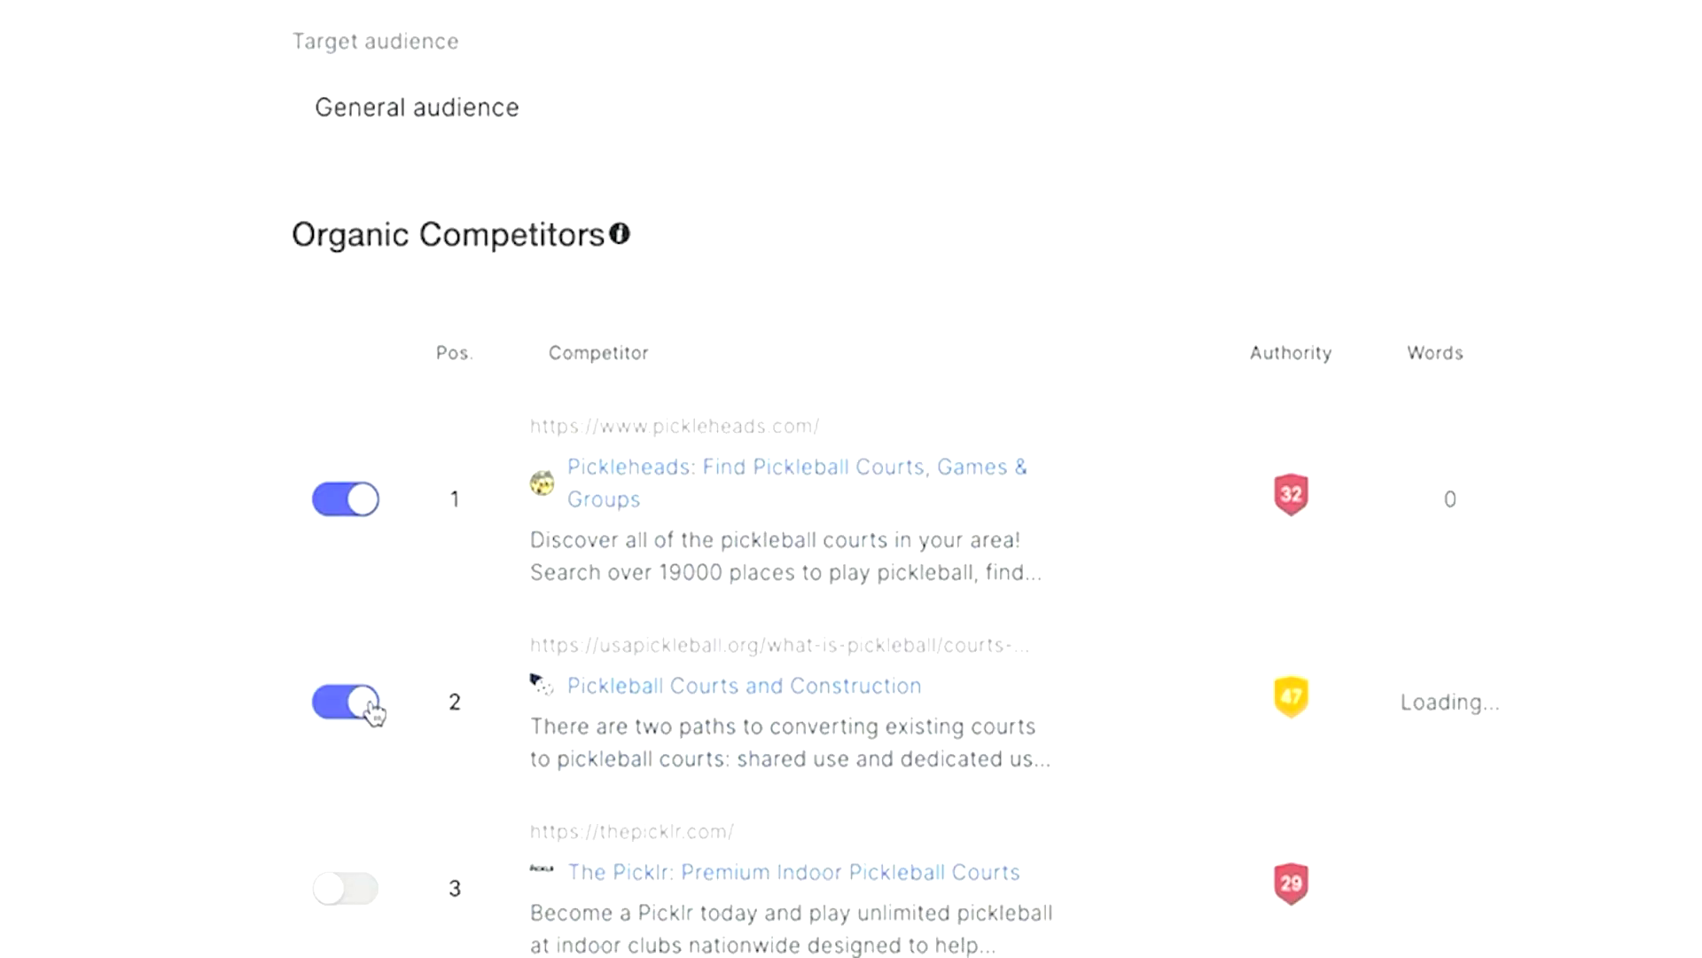
pyautogui.scroll(-3, 381, 700)
pyautogui.click(371, 610)
# Step: Create the article outline from the three chosen competitors
pyautogui.scroll(-3, 370, 610)
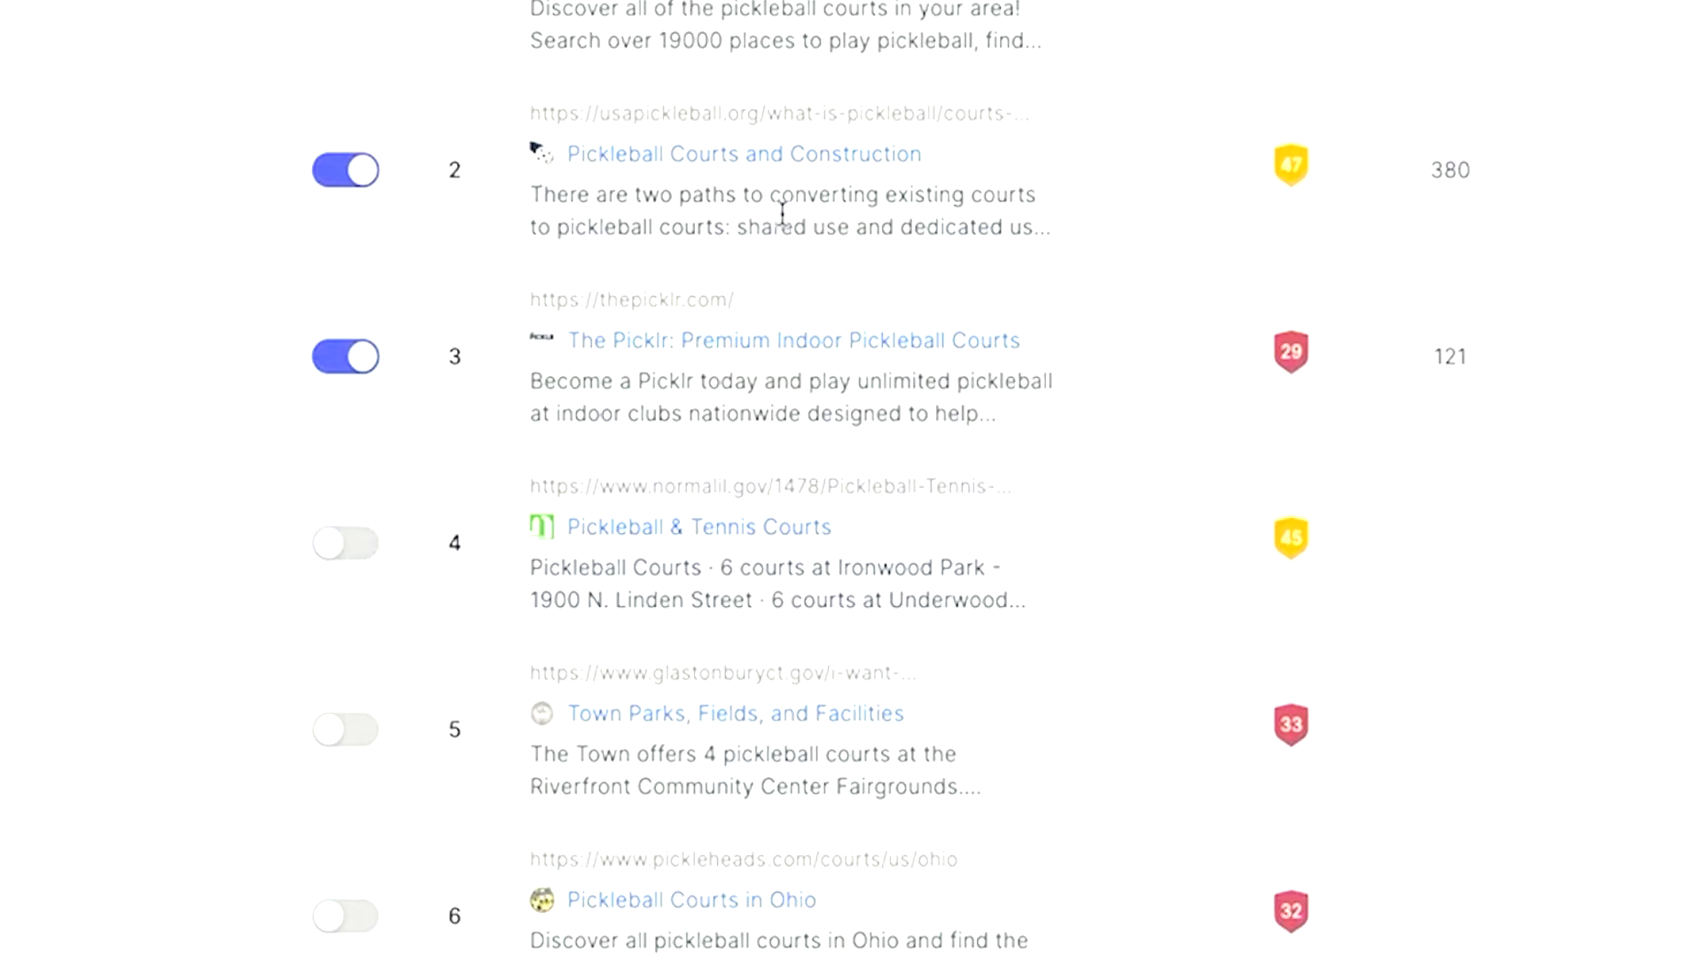
pyautogui.scroll(-14, 365, 494)
pyautogui.click(1160, 798)
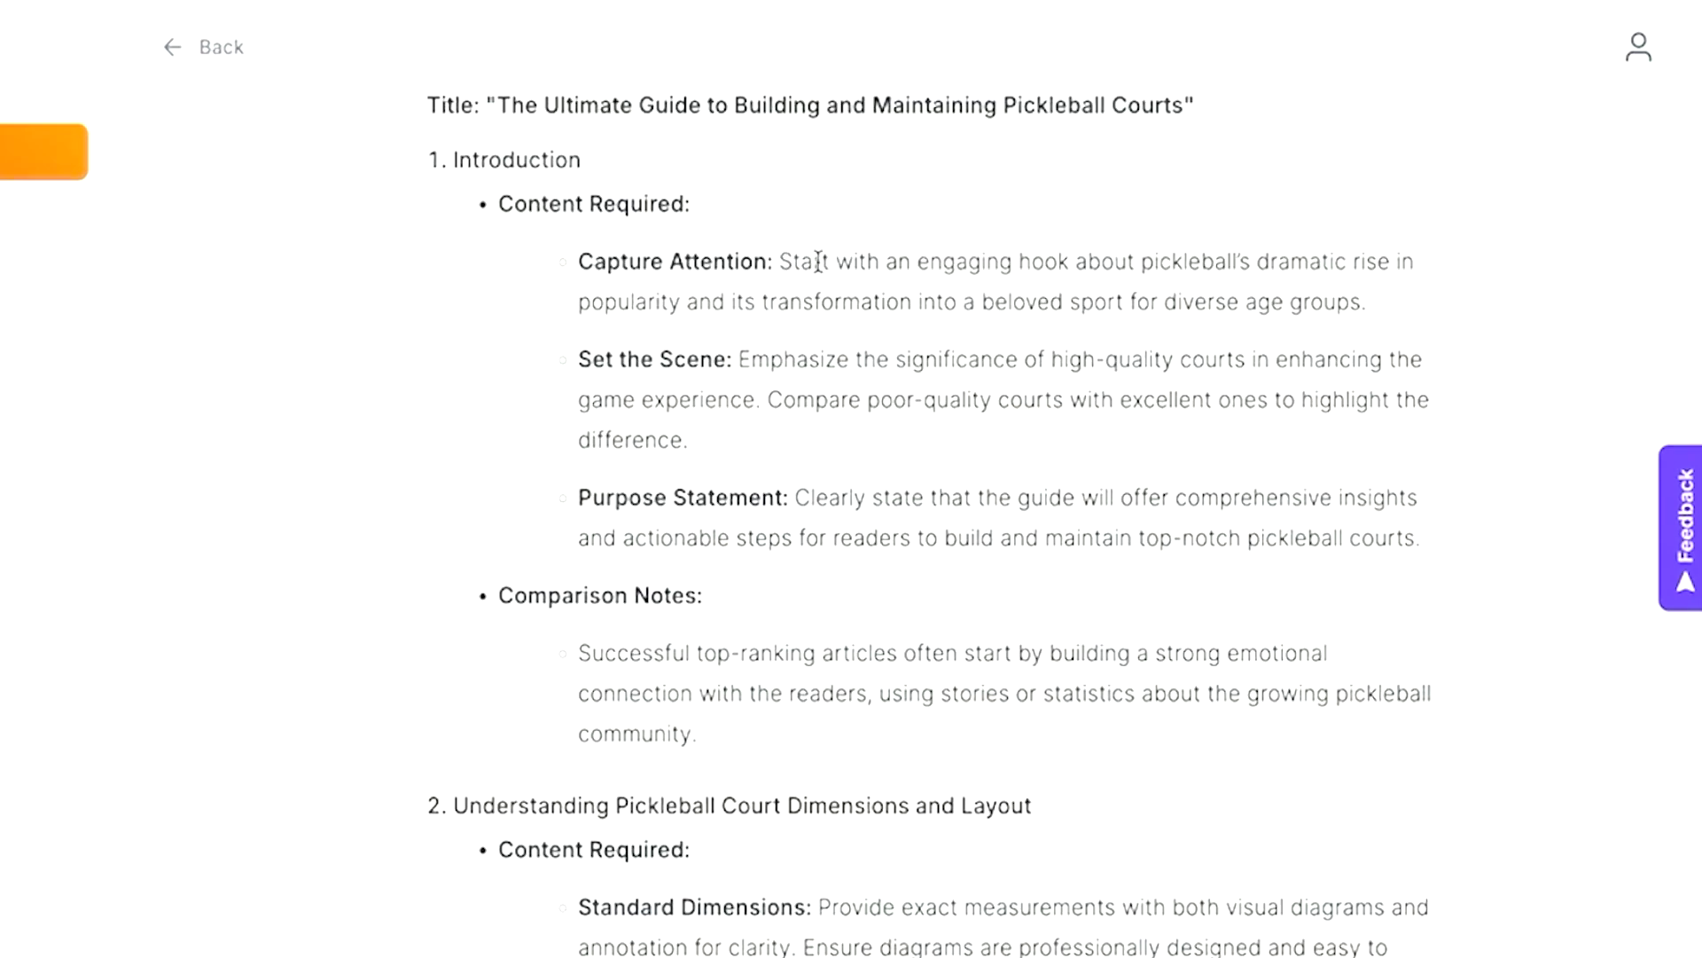
# Step: Review the 13-section 'Ultimate Guide to Building and Maintaining Pickleball Courts' outline, then return to Content Editor
pyautogui.scroll(-1, 740, 461)
pyautogui.scroll(-7, 673, 502)
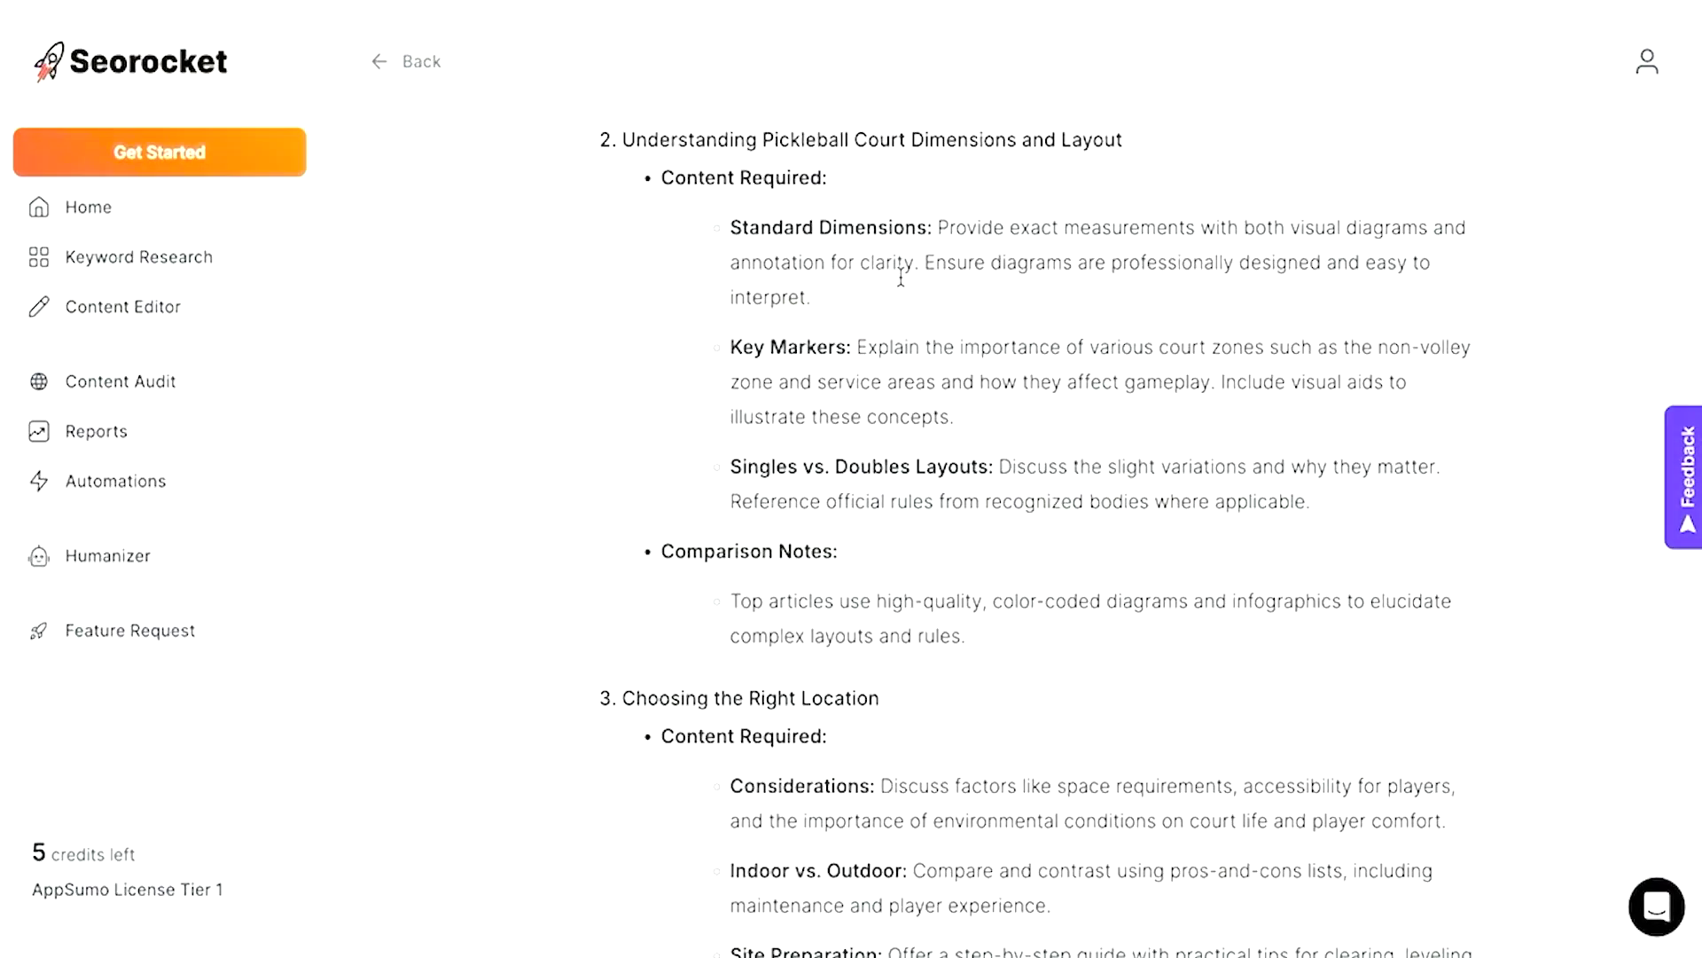
pyautogui.scroll(-2, 901, 277)
pyautogui.scroll(-4, 901, 277)
pyautogui.scroll(-20, 881, 269)
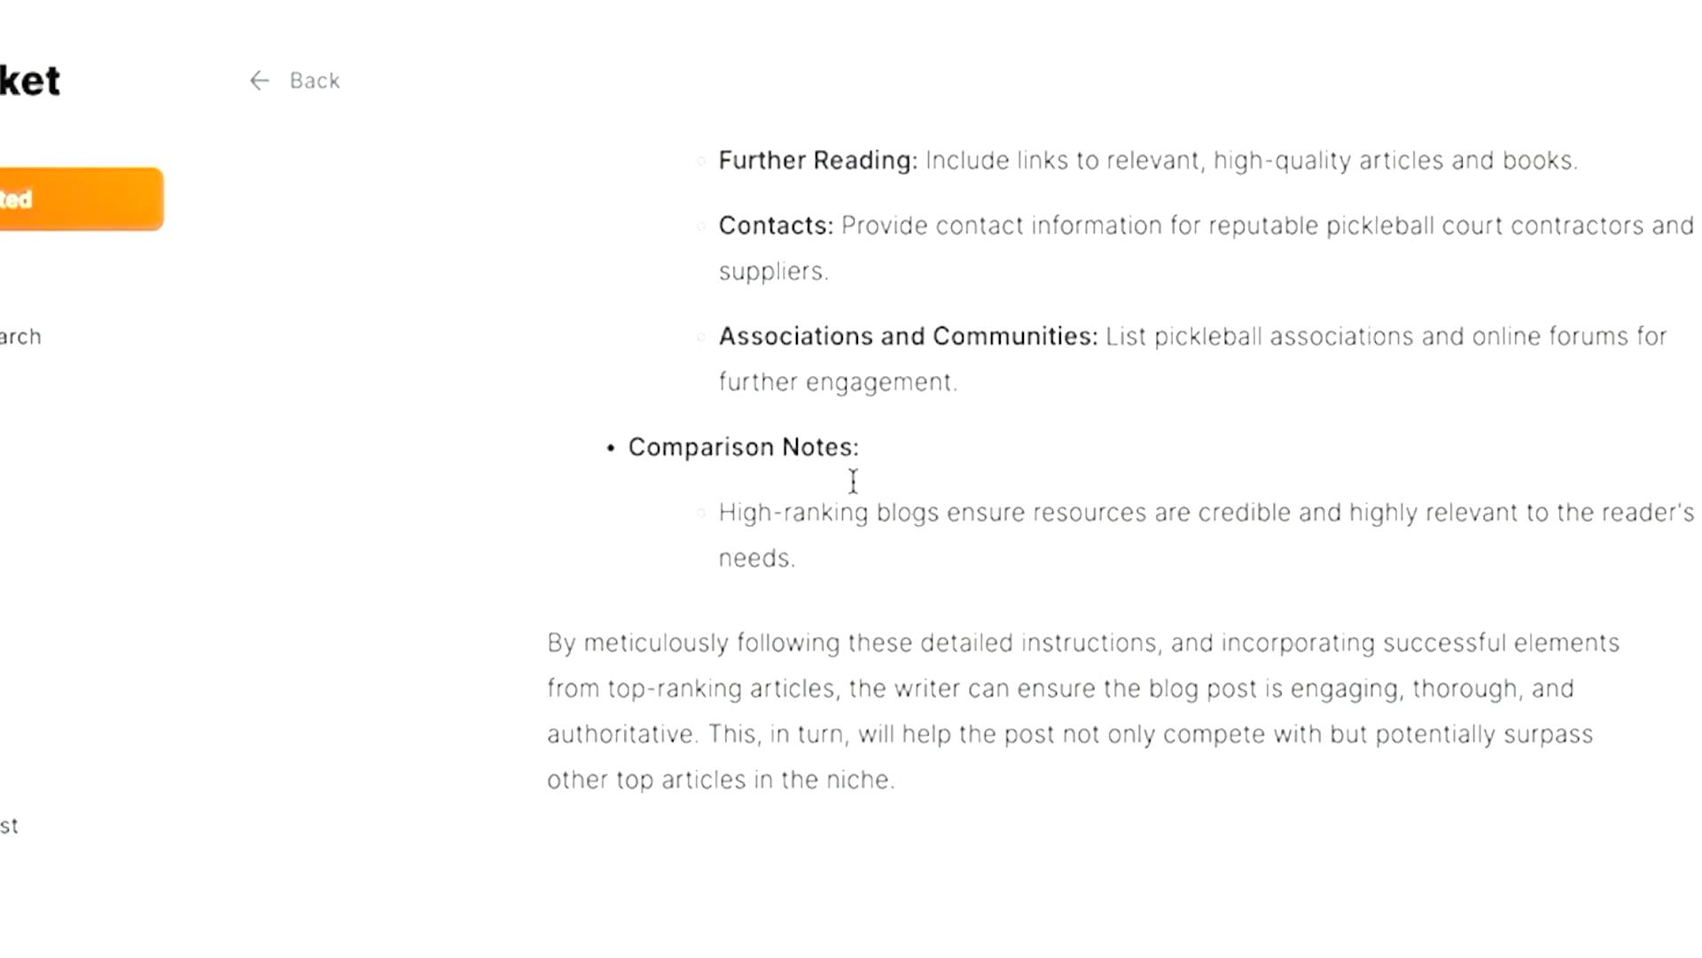
pyautogui.scroll(6, 853, 482)
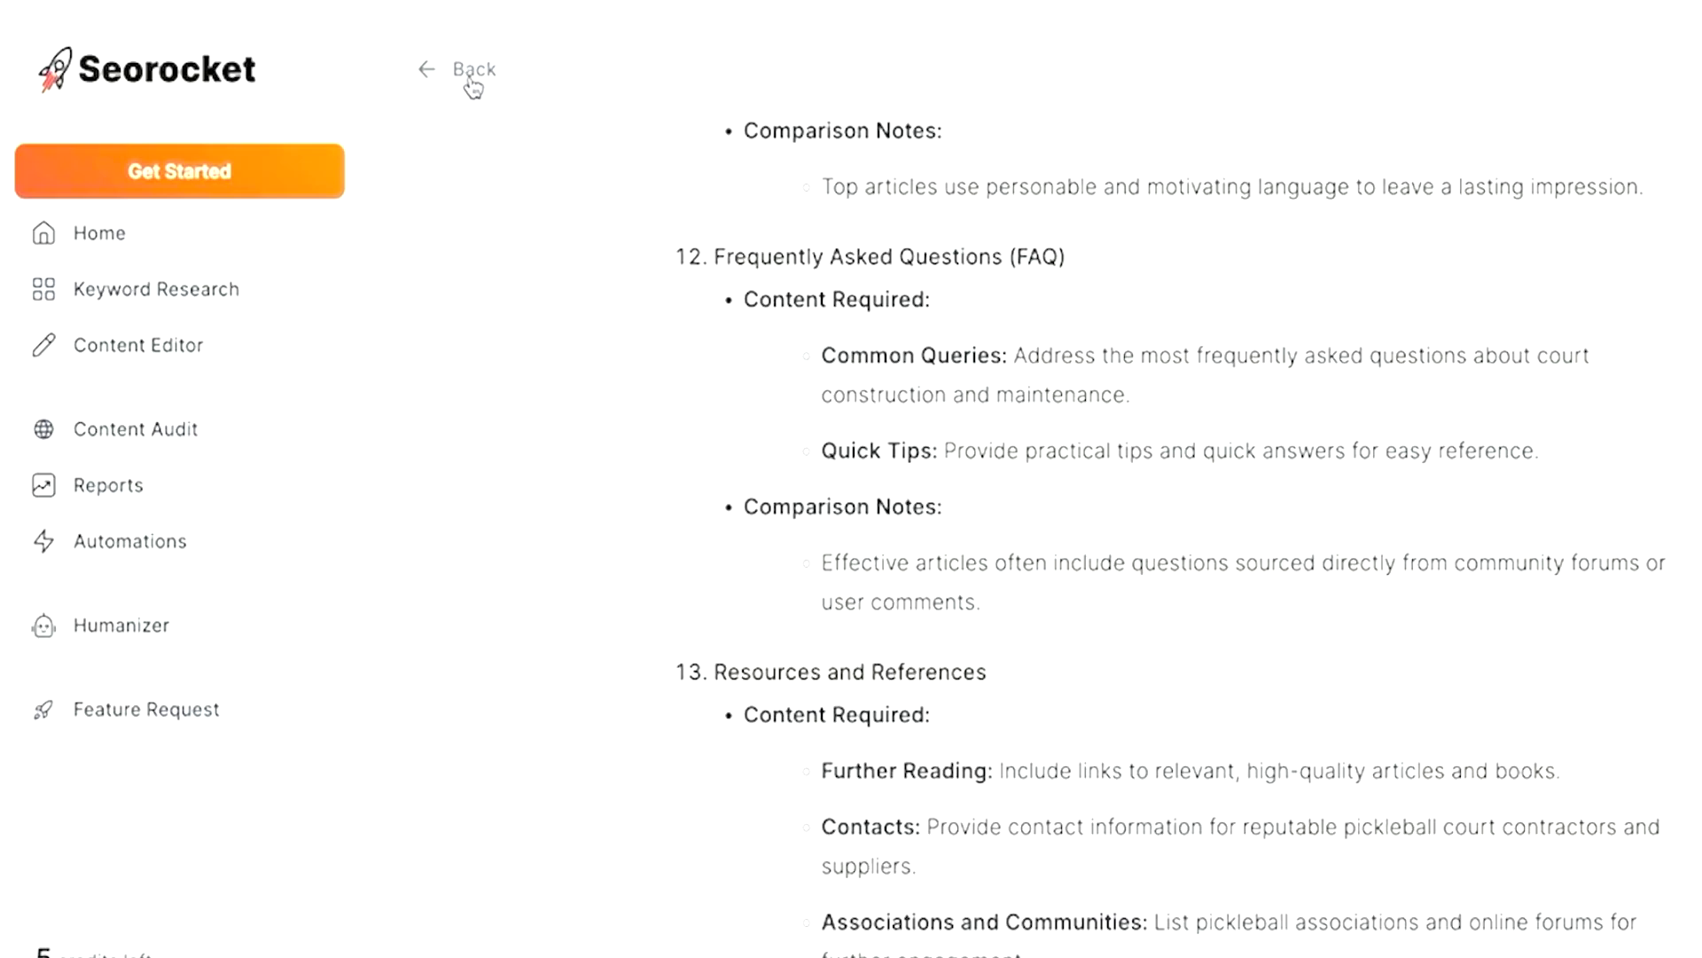
pyautogui.click(473, 80)
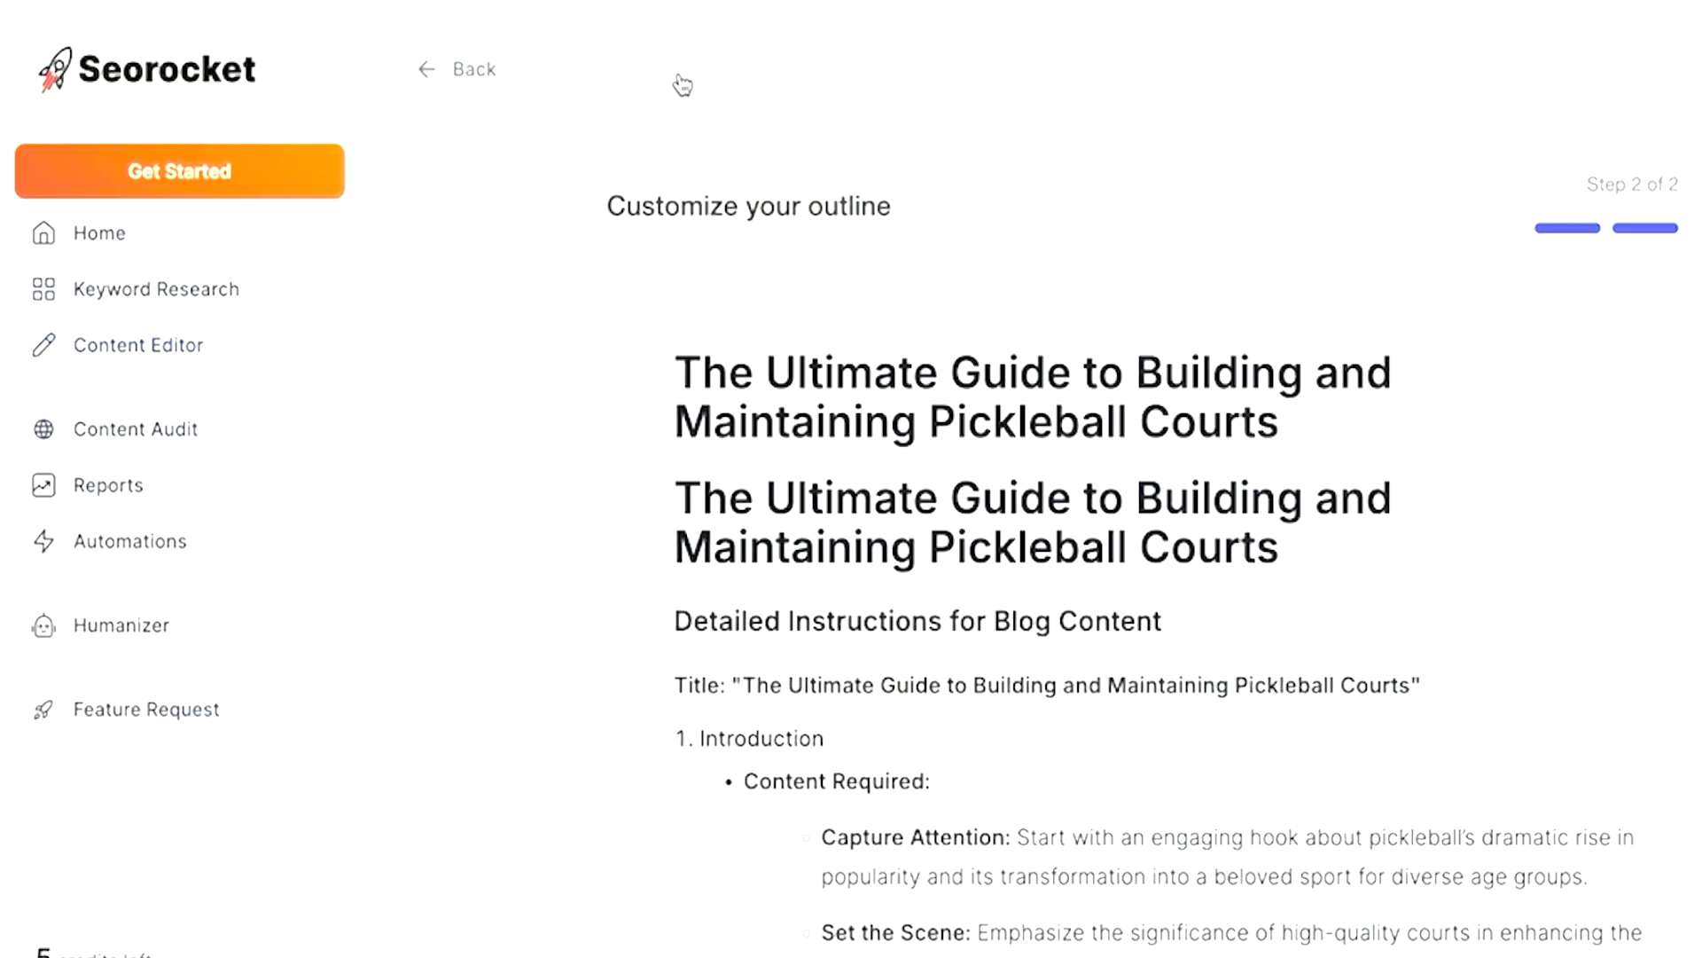
pyautogui.scroll(-20, 614, 287)
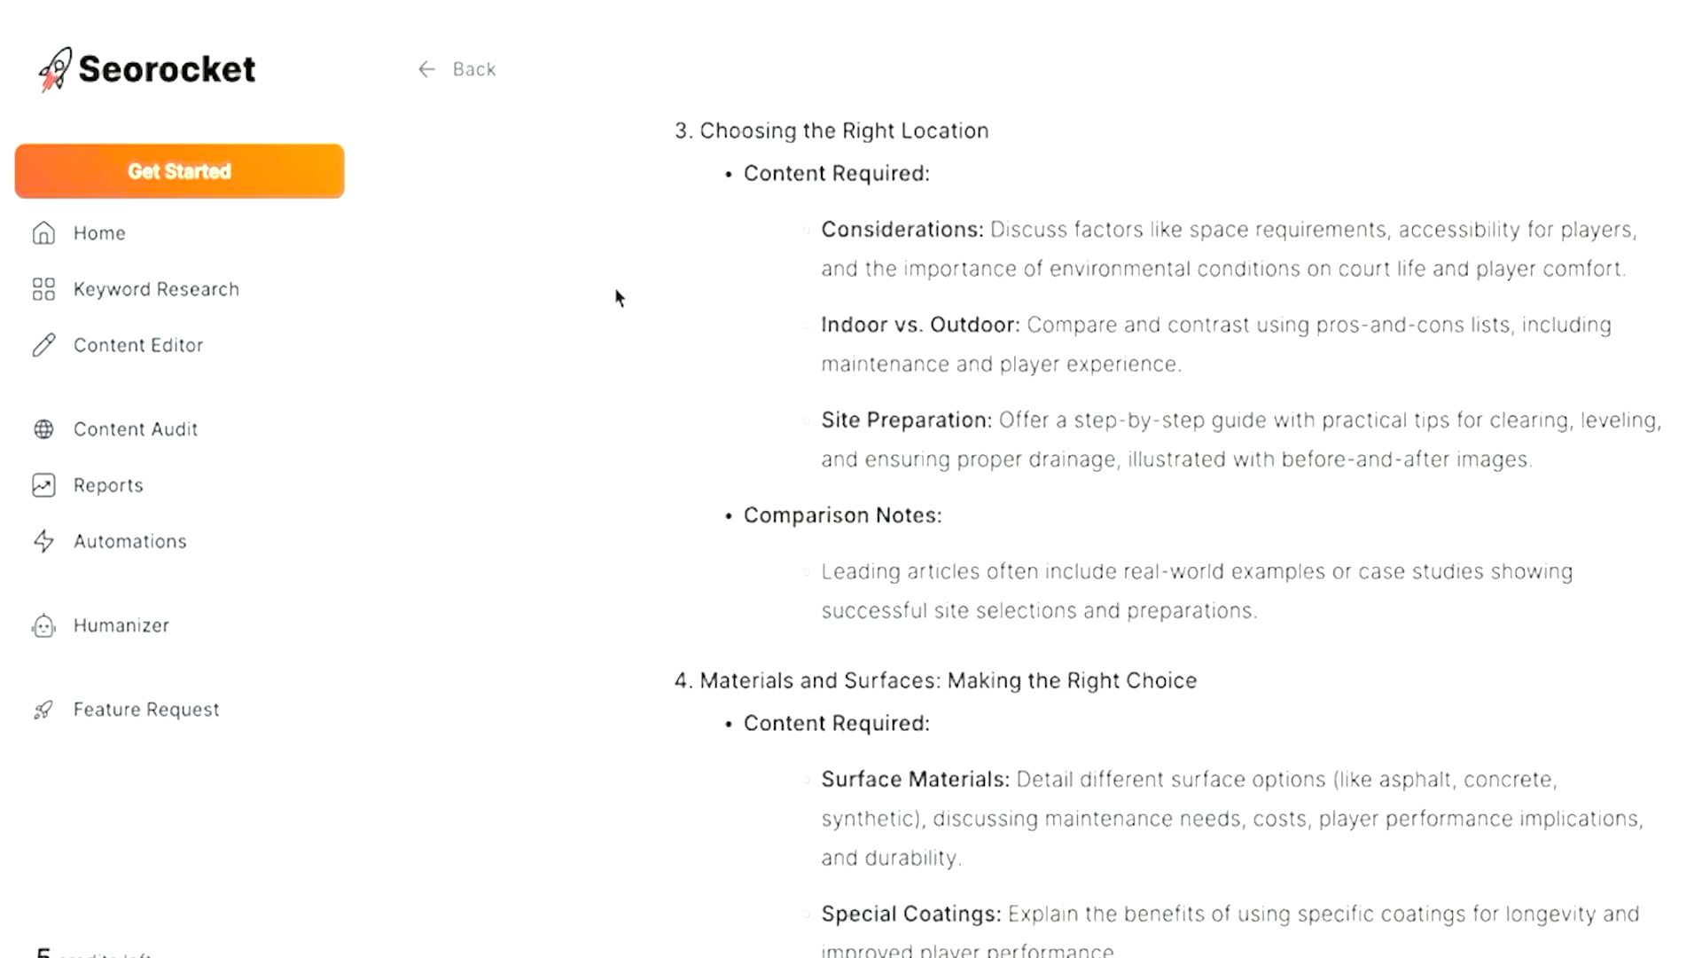
pyautogui.scroll(-9, 582, 271)
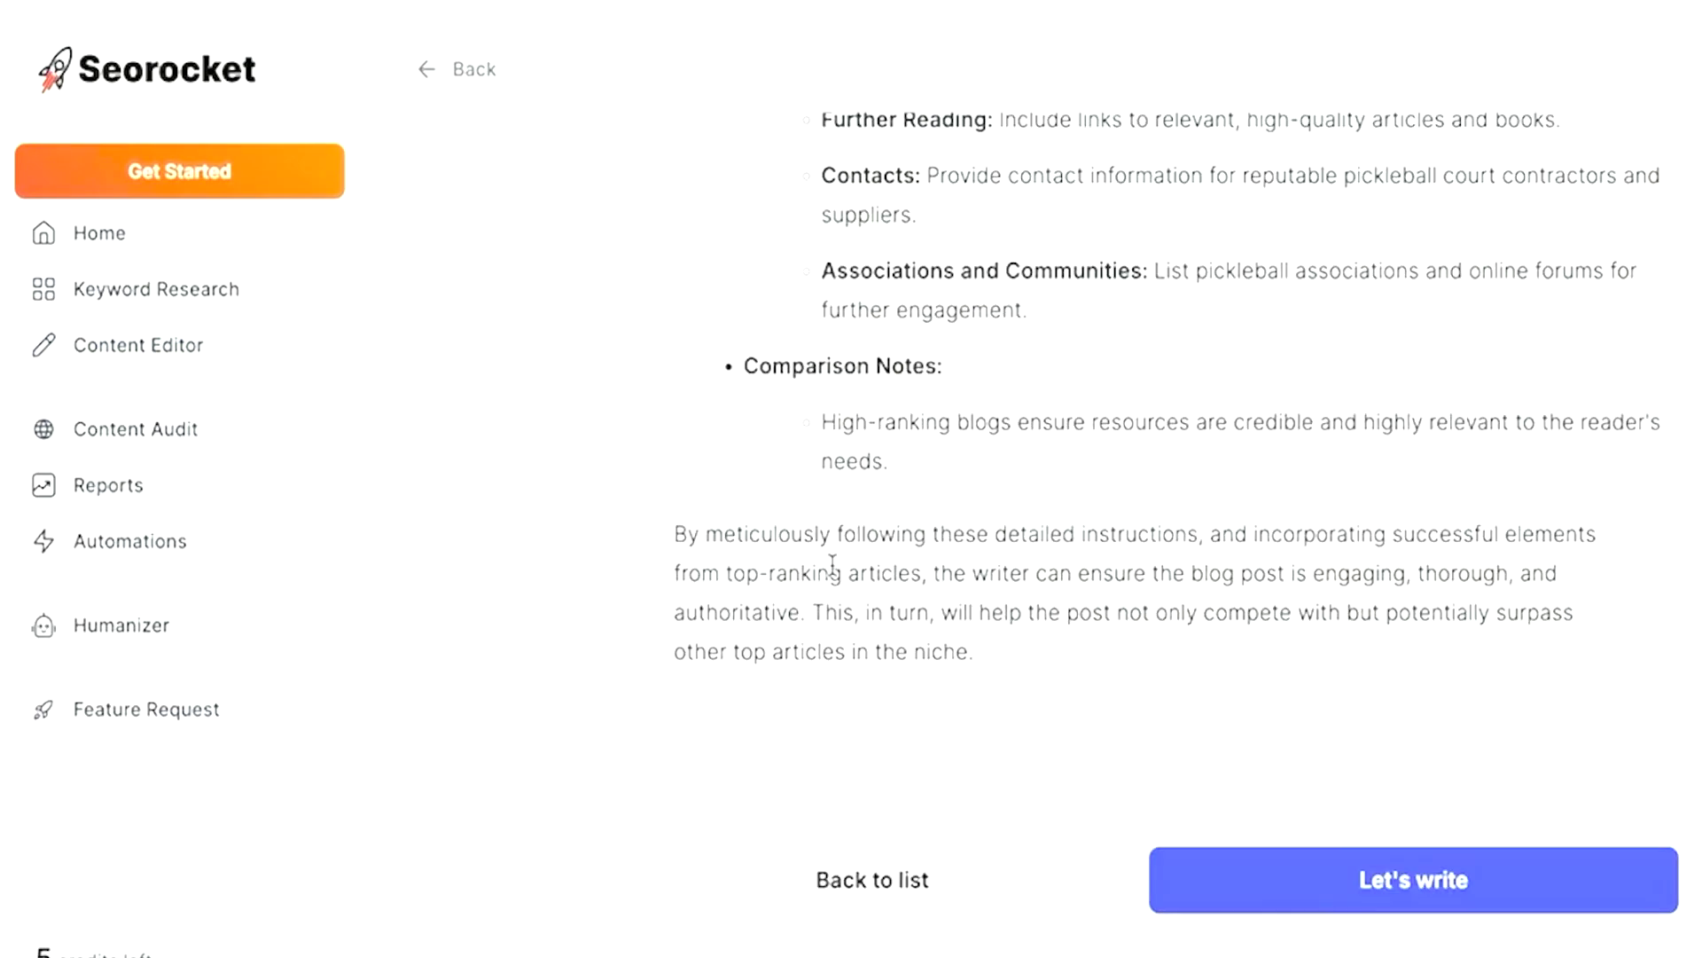
pyautogui.click(418, 69)
pyautogui.click(738, 232)
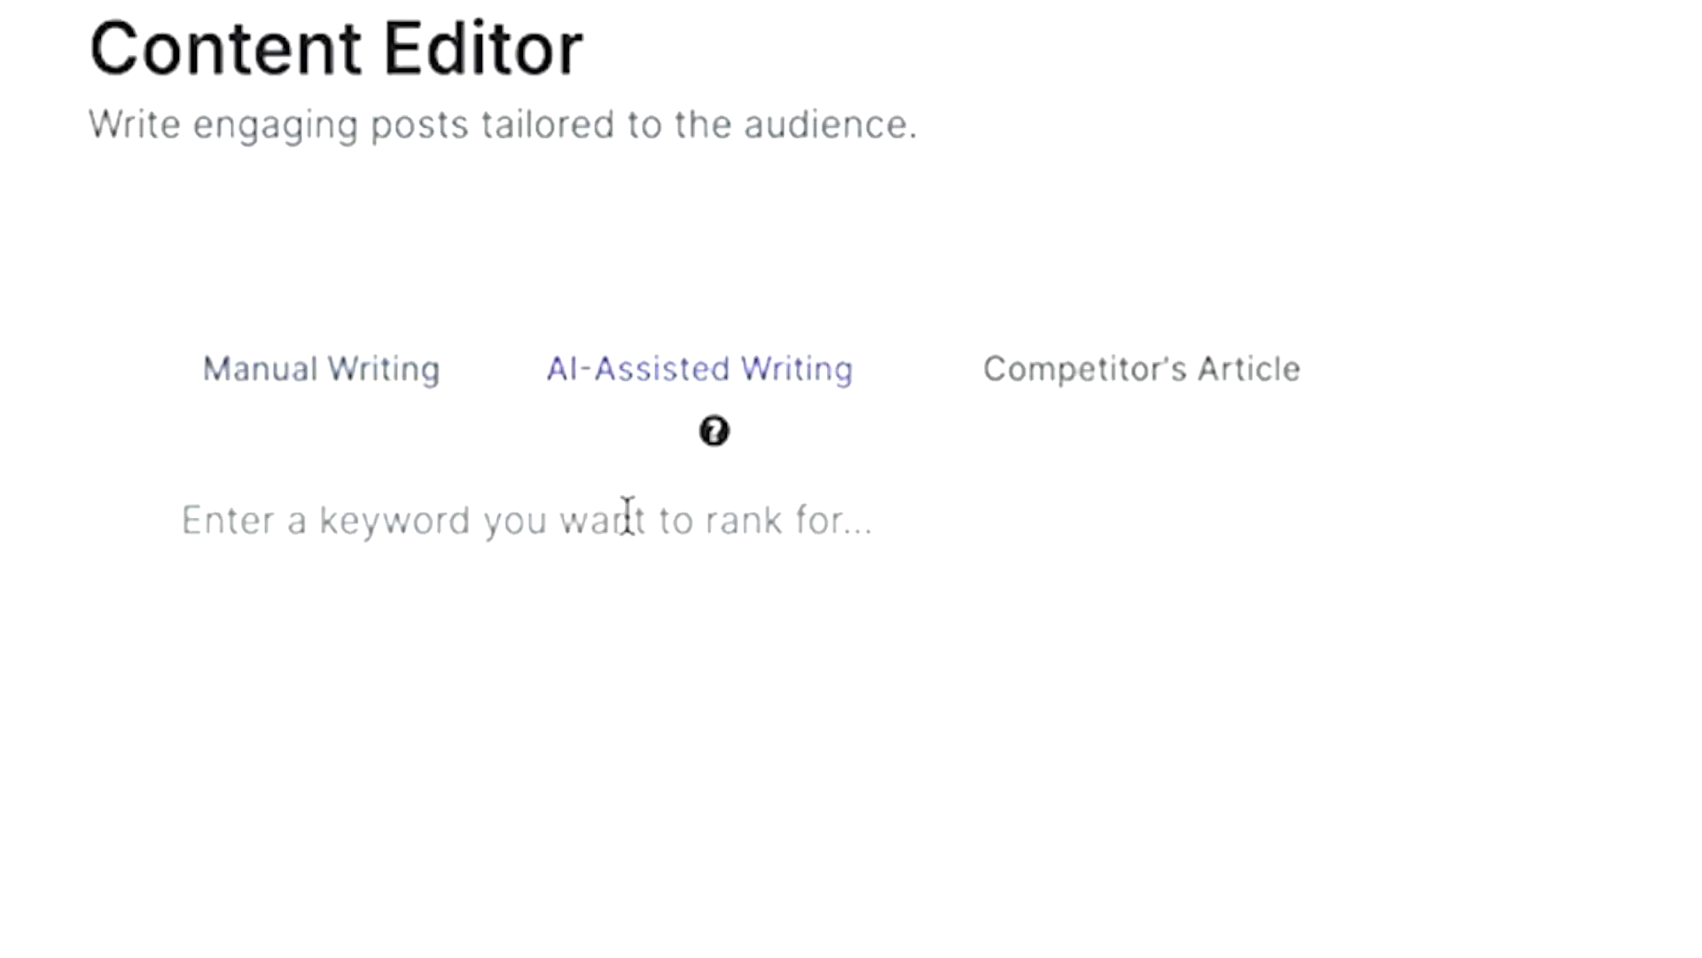
pyautogui.scroll(-3, 683, 430)
pyautogui.scroll(3, 572, 720)
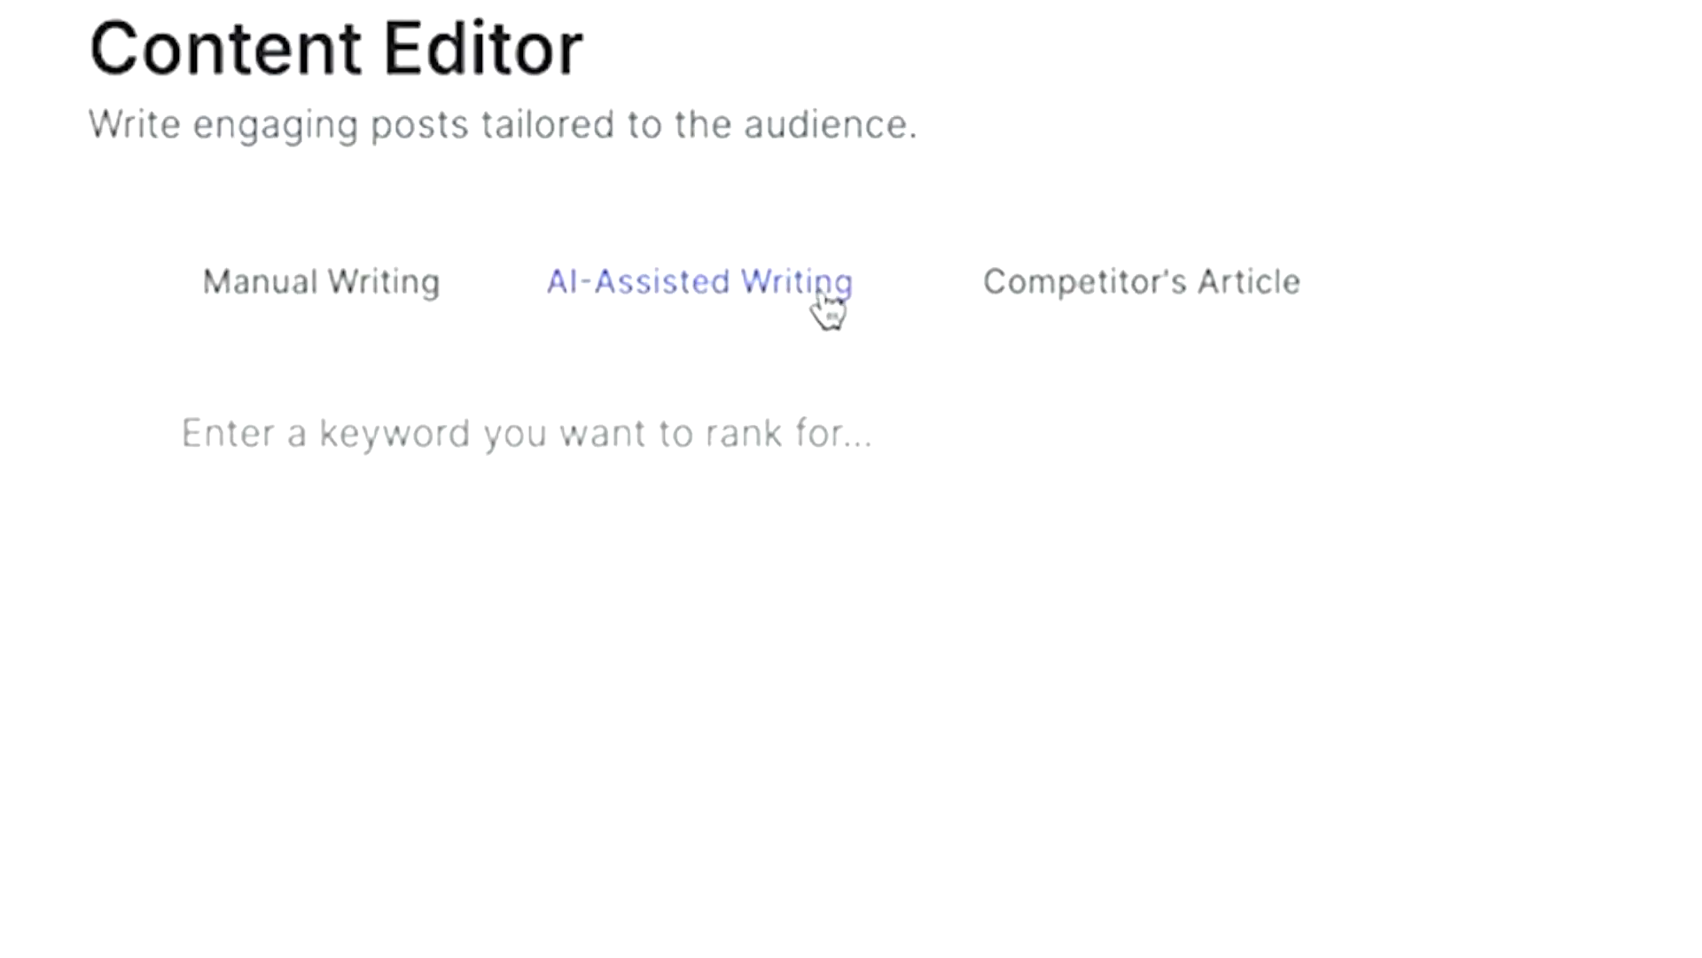
pyautogui.scroll(1, 662, 528)
pyautogui.scroll(5, 1284, 557)
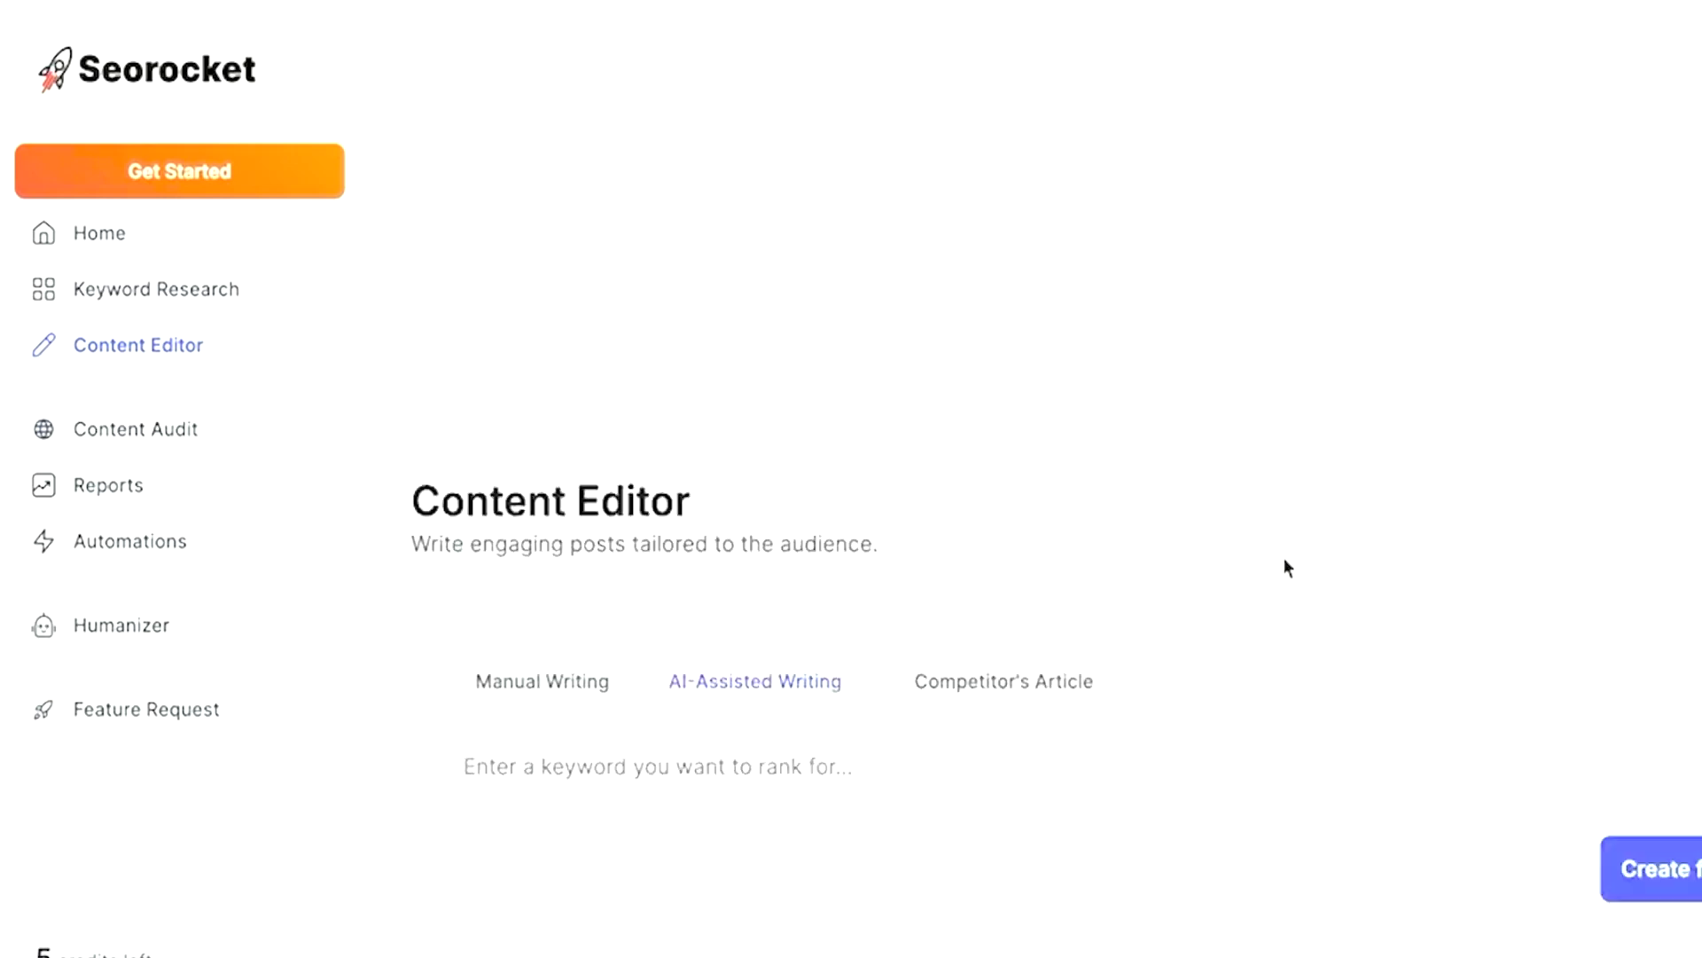
pyautogui.scroll(-5, 1189, 778)
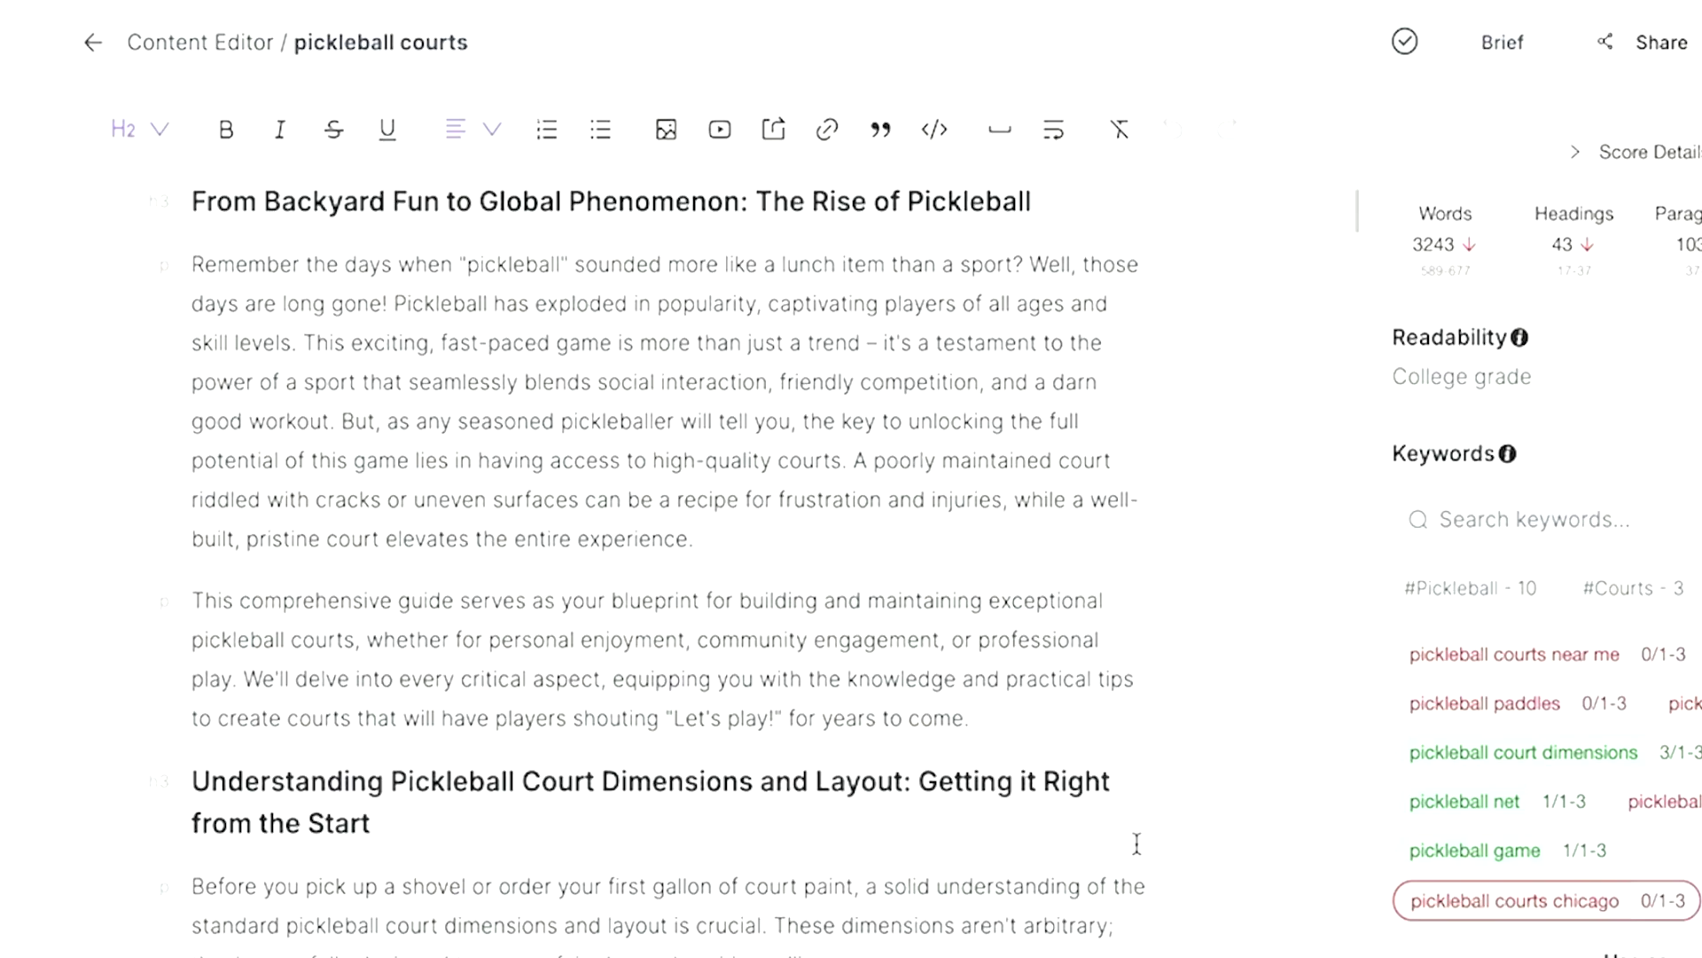
pyautogui.scroll(1, 1136, 843)
pyautogui.scroll(10, 864, 849)
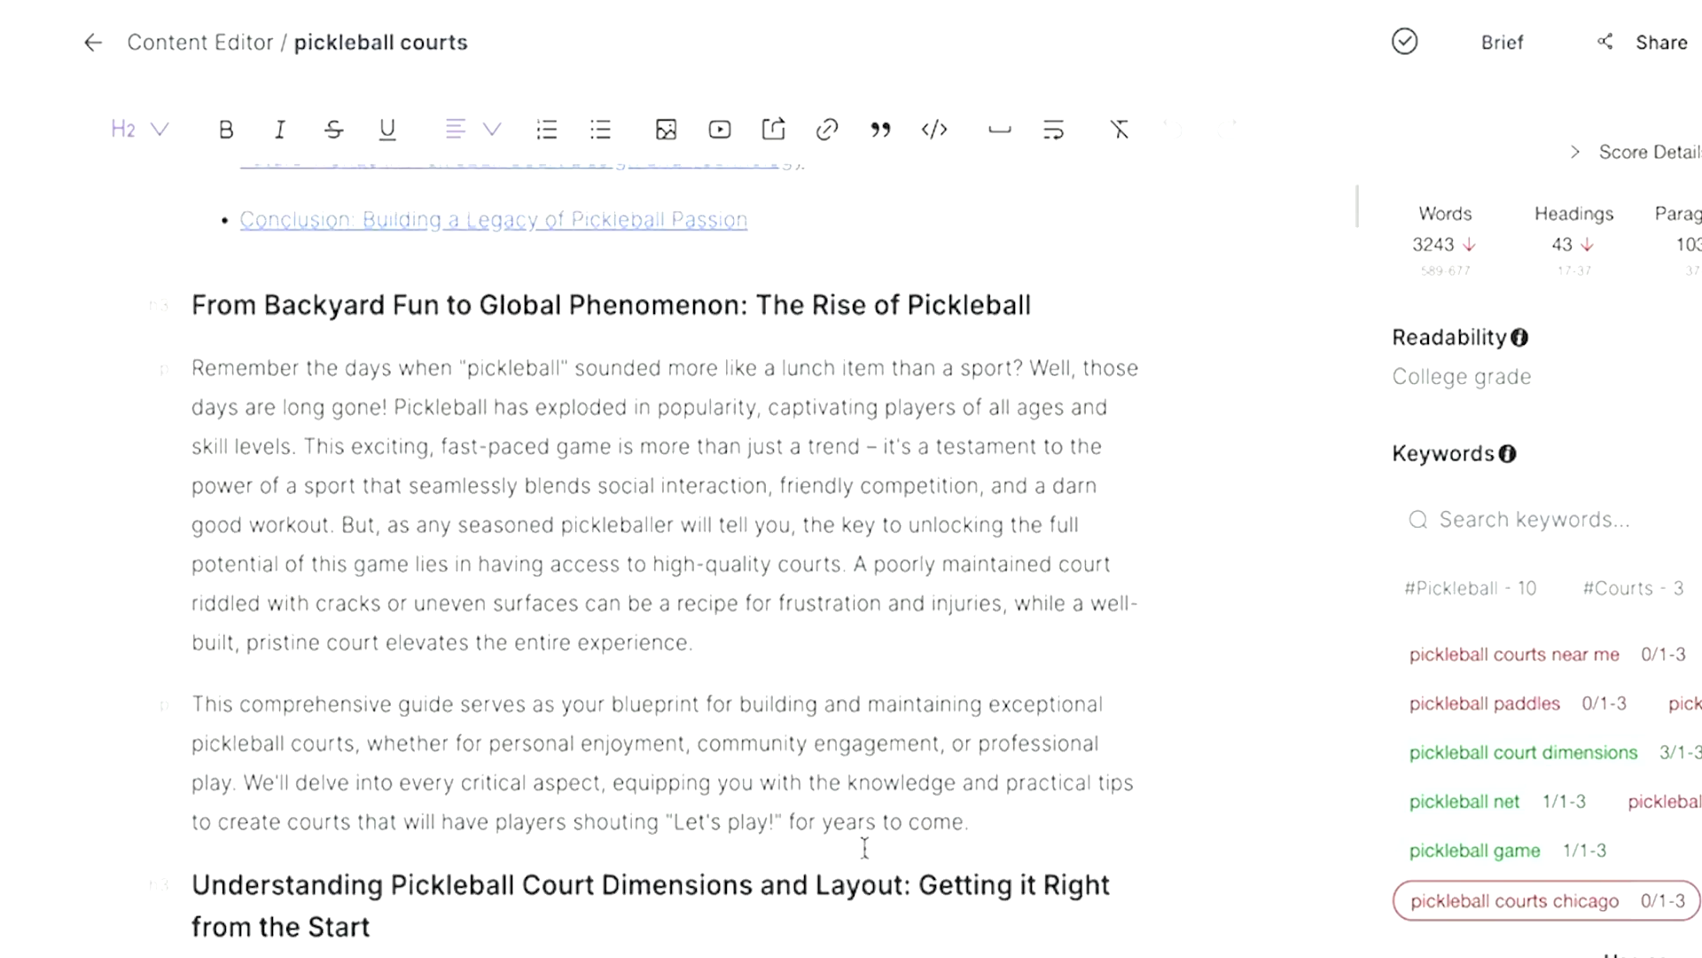
pyautogui.scroll(-10, 247, 550)
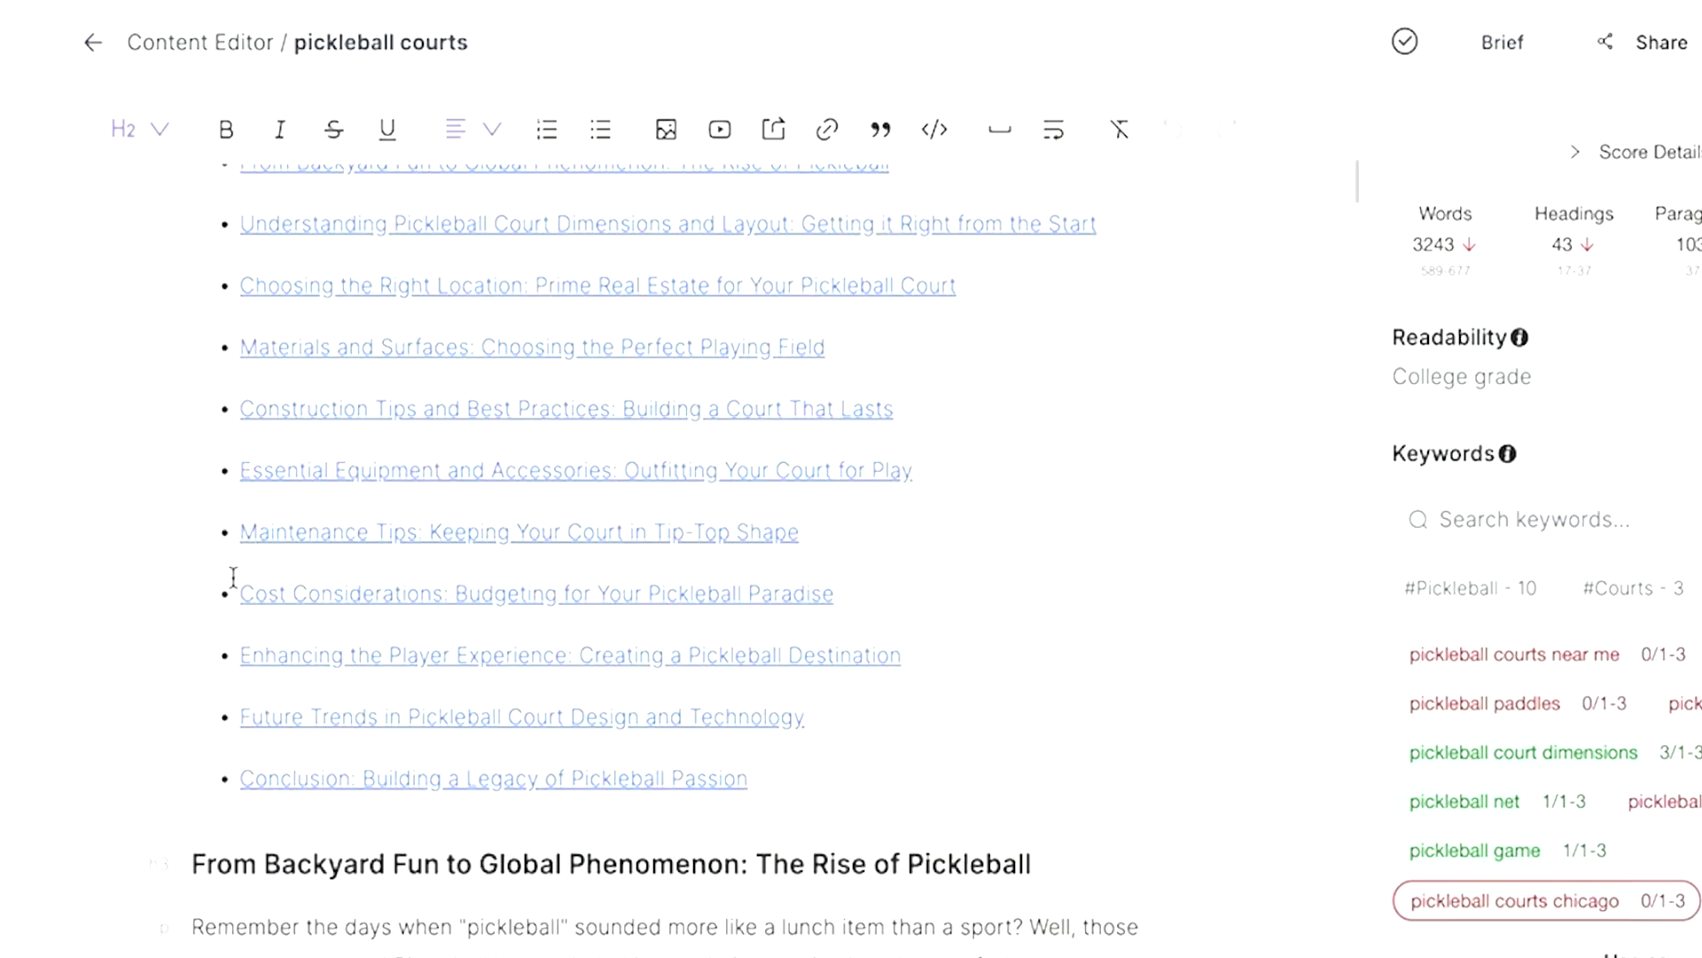
pyautogui.scroll(2, 233, 578)
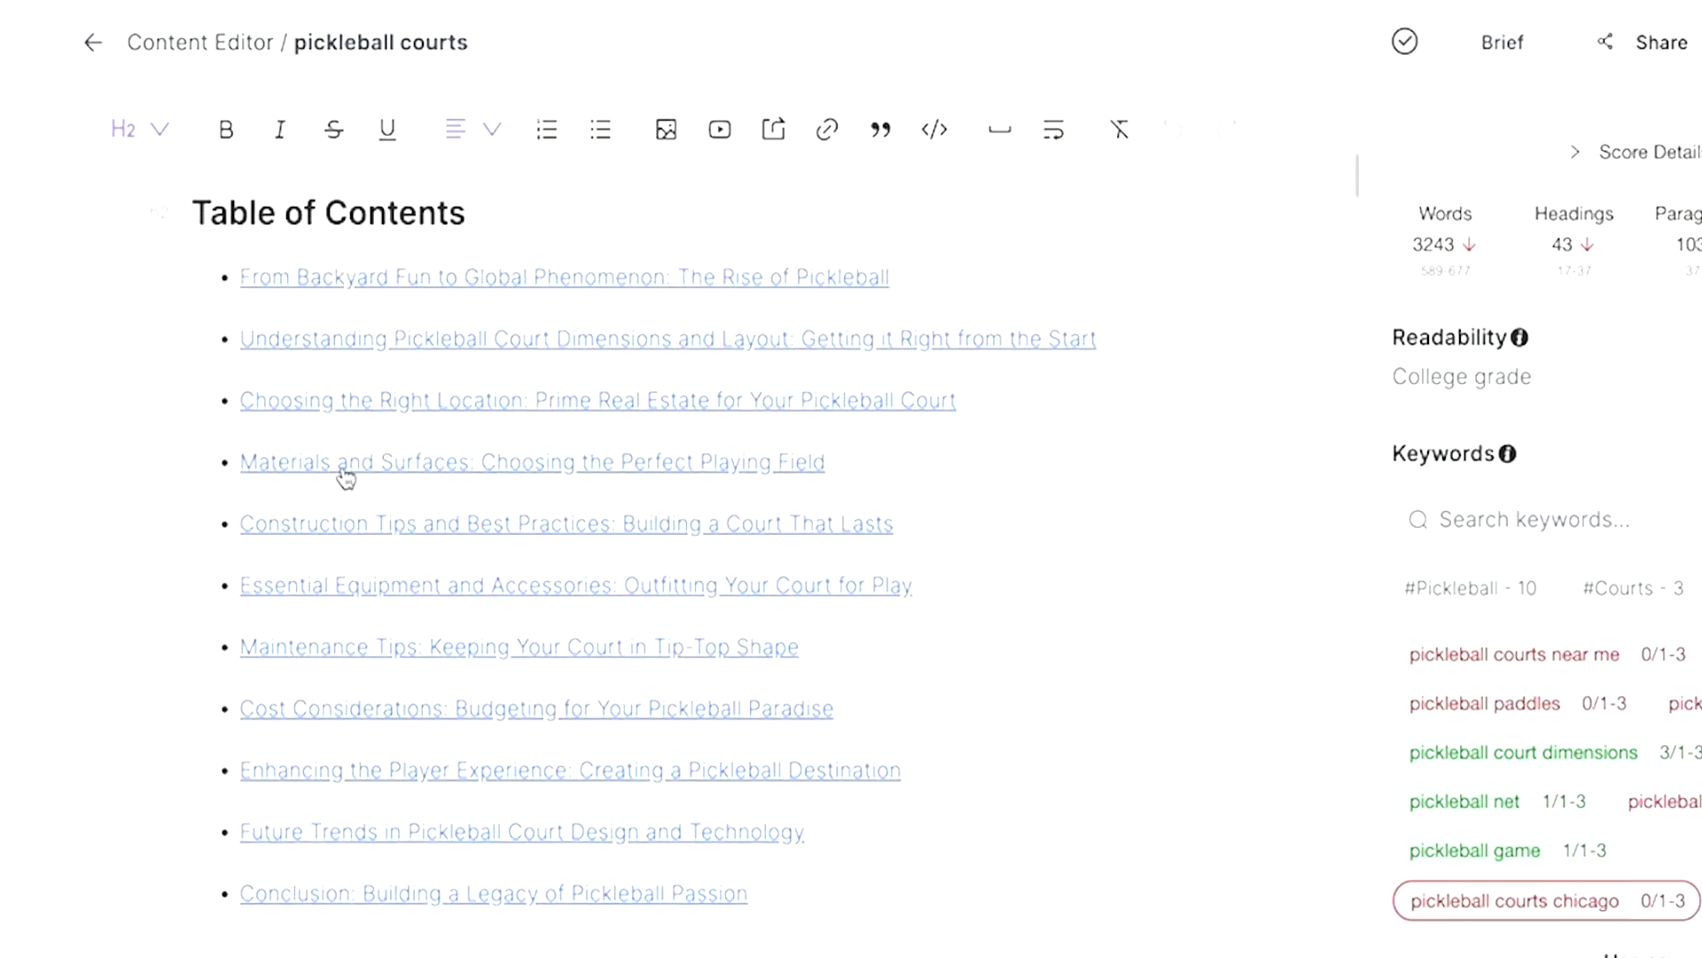
pyautogui.scroll(-2, 346, 477)
pyautogui.scroll(-7, 266, 602)
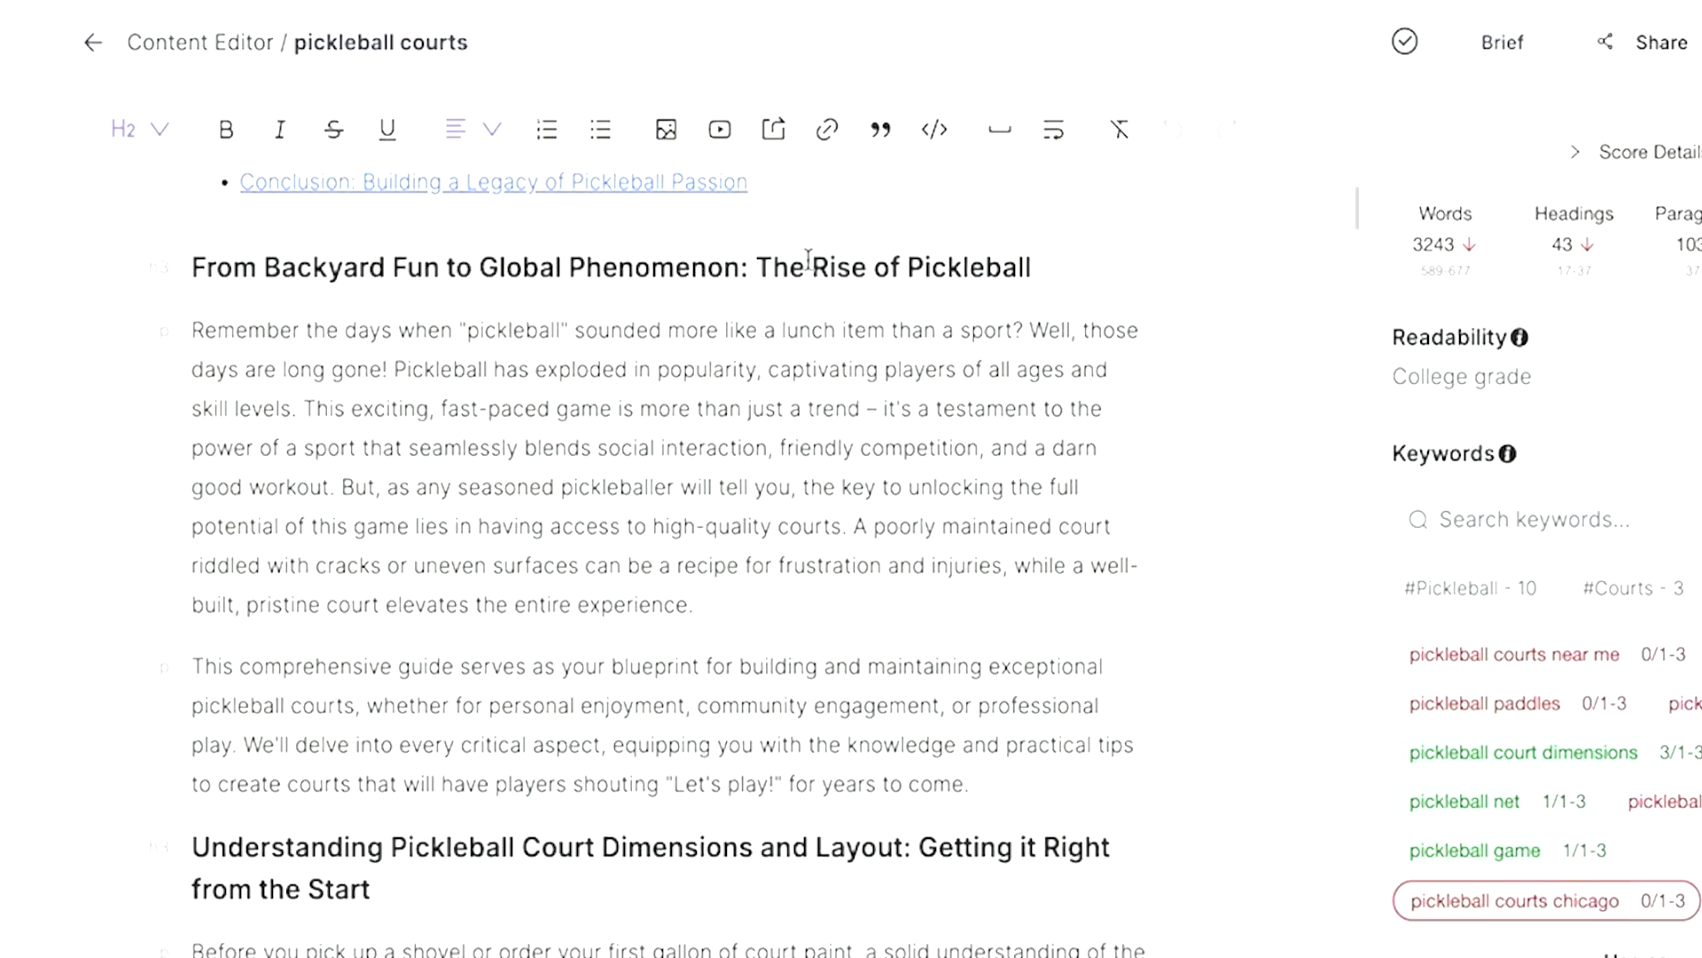
pyautogui.scroll(-2, 789, 306)
pyautogui.scroll(1, 767, 283)
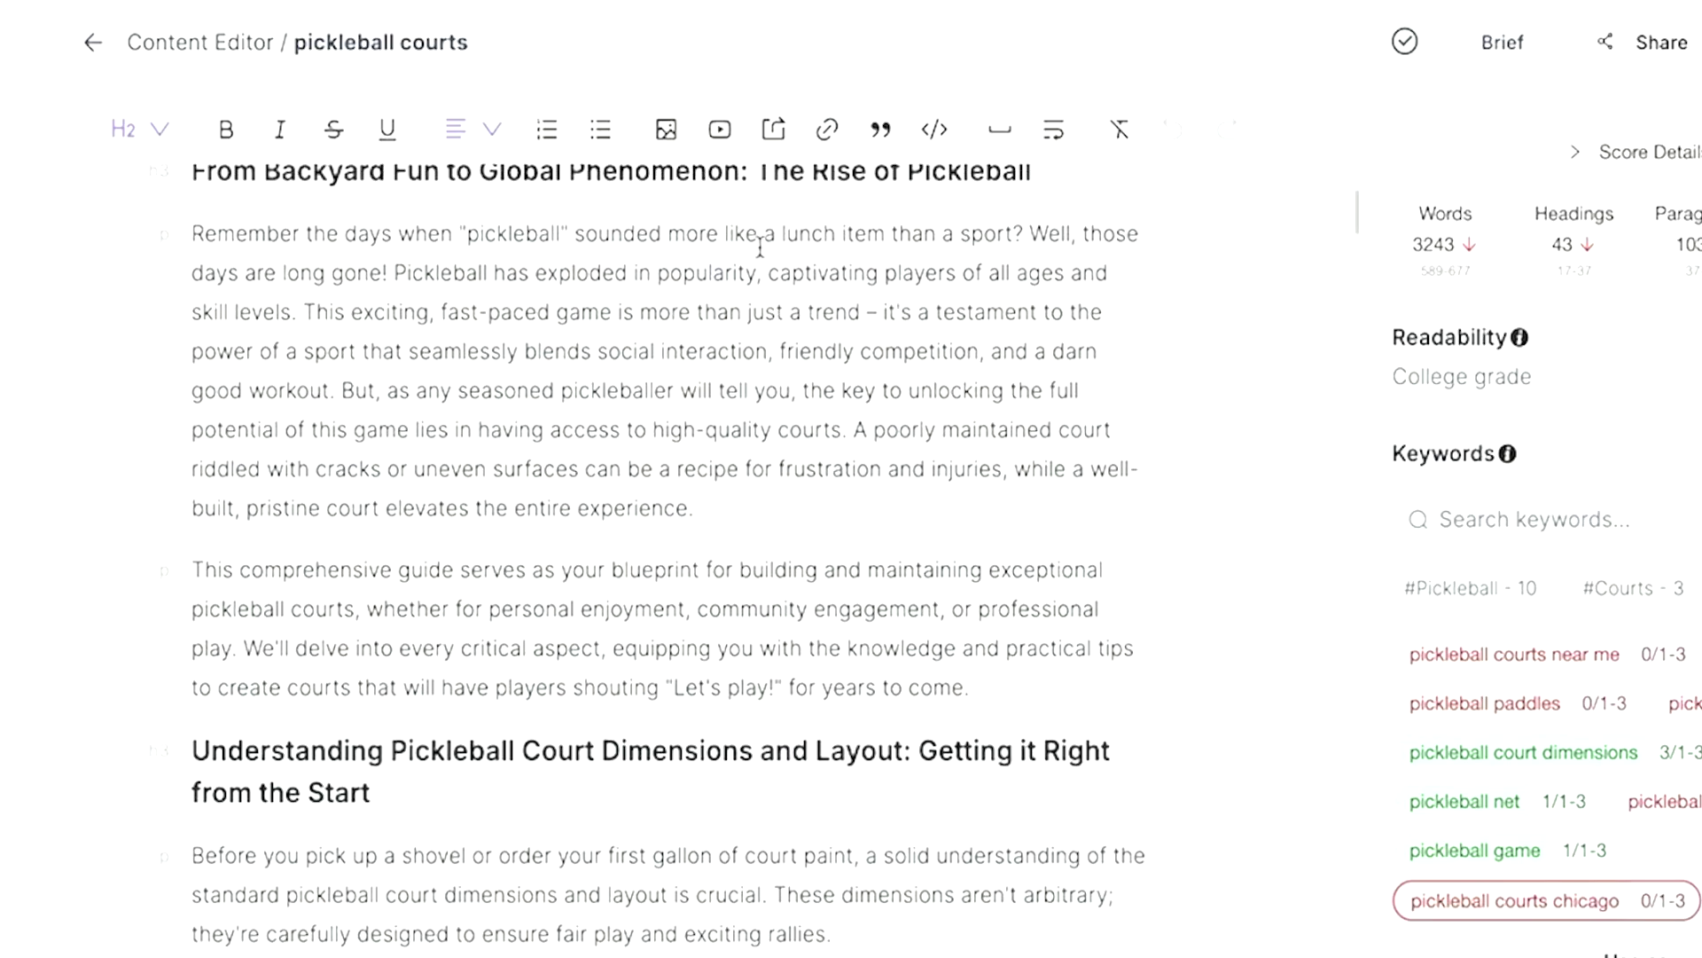
pyautogui.scroll(-4, 519, 499)
pyautogui.scroll(-2, 519, 499)
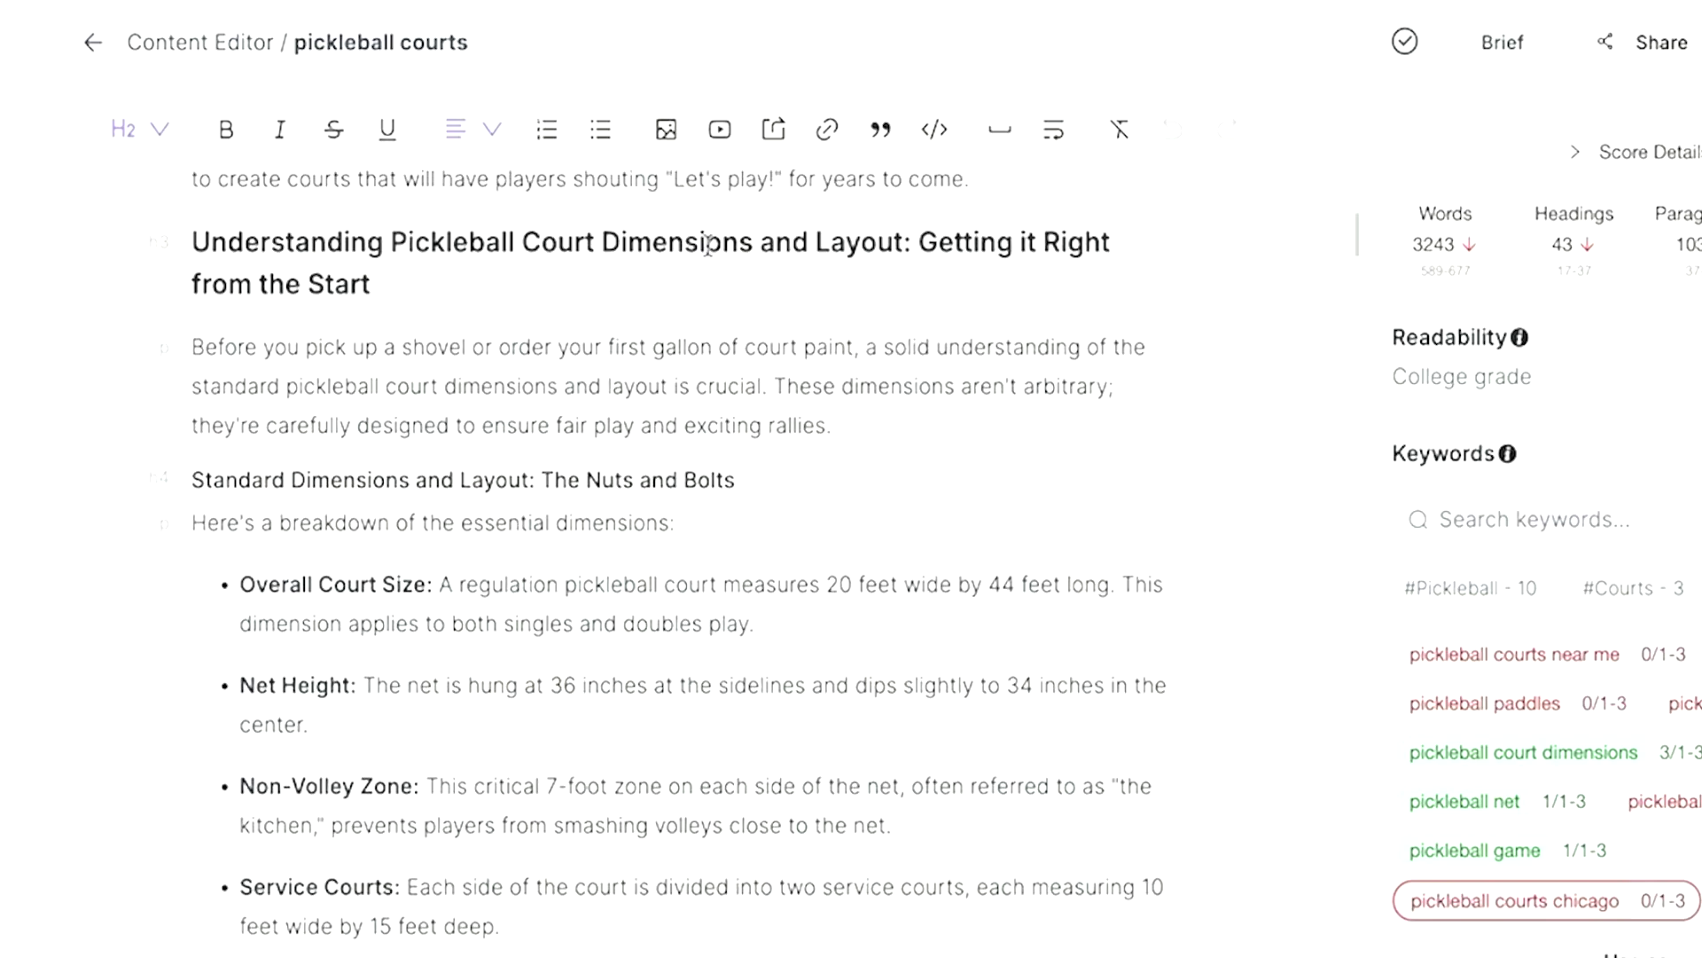
pyautogui.scroll(-8, 544, 446)
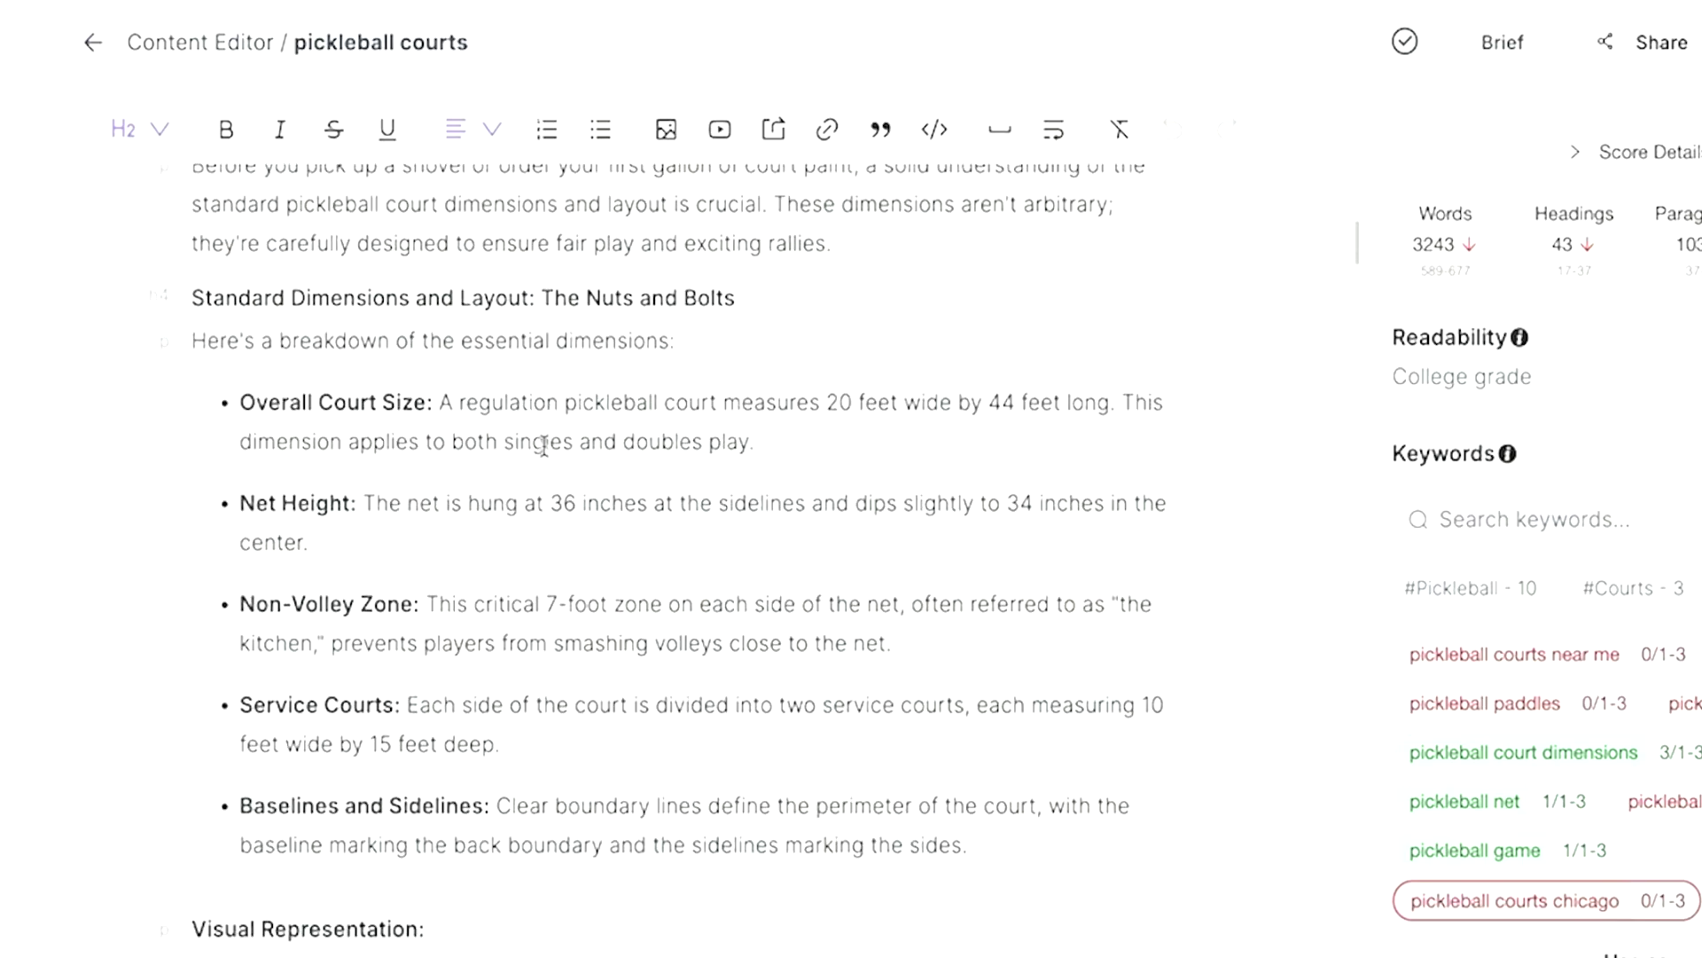
pyautogui.scroll(3, 549, 372)
pyautogui.scroll(-1, 553, 353)
pyautogui.scroll(4, 541, 359)
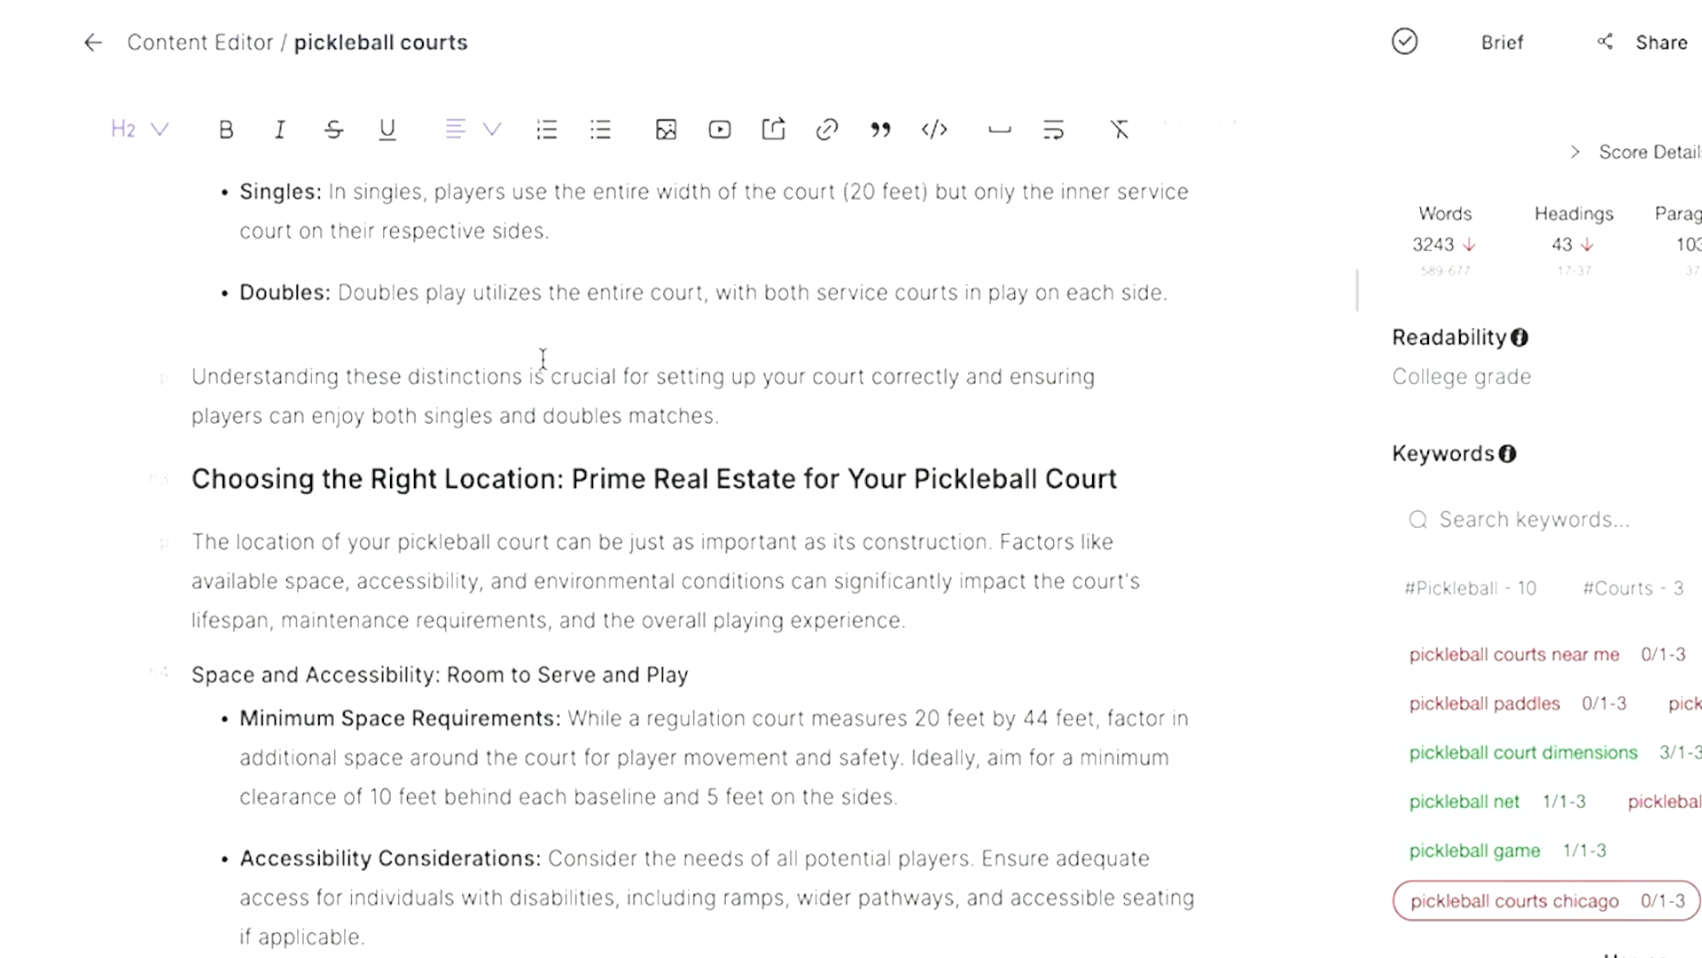
pyautogui.scroll(-4, 532, 311)
pyautogui.scroll(-4, 477, 340)
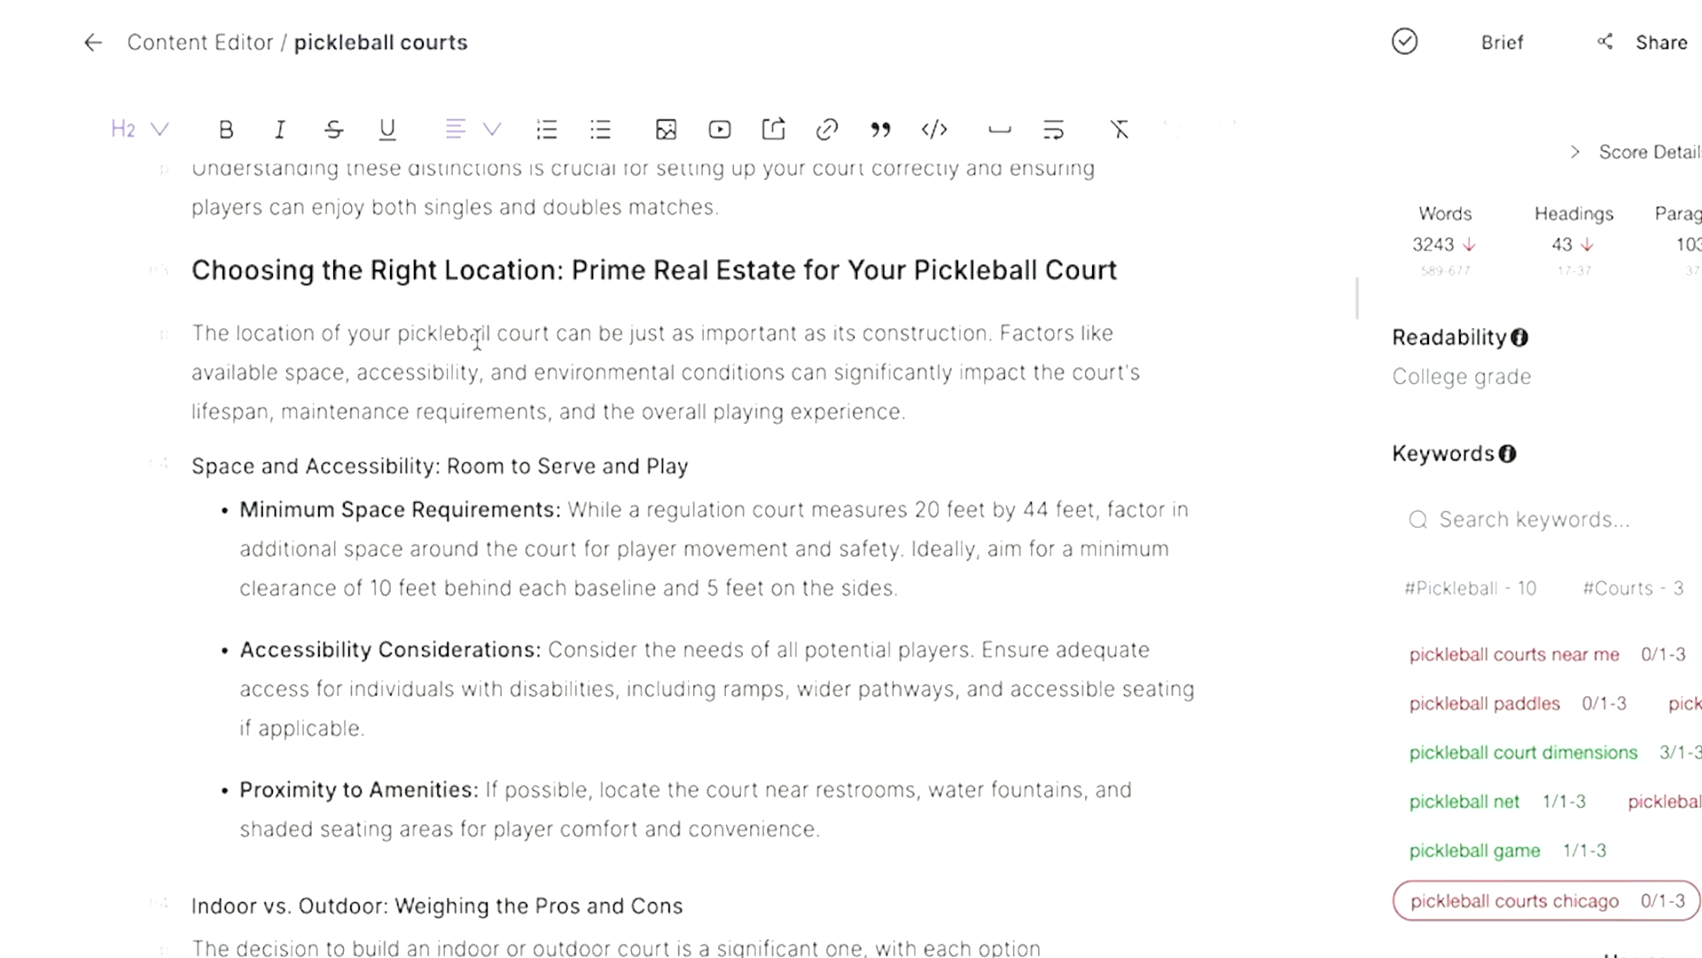
pyautogui.scroll(9, 477, 339)
pyautogui.scroll(1, 477, 339)
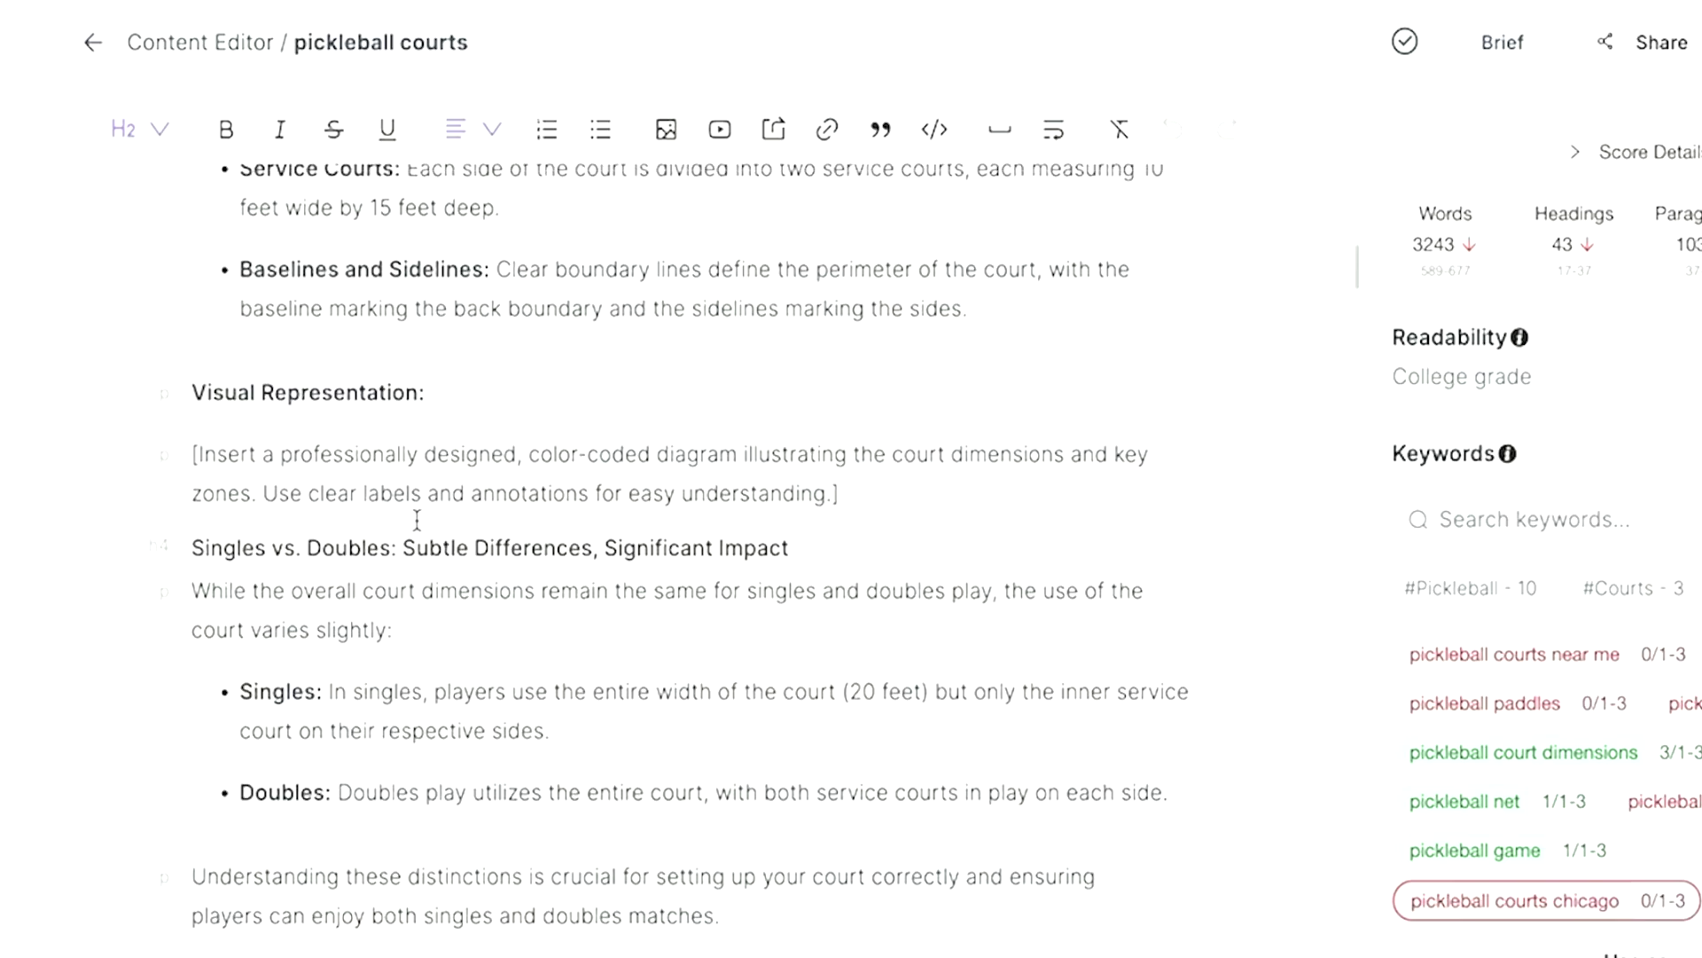
pyautogui.scroll(-19, 408, 532)
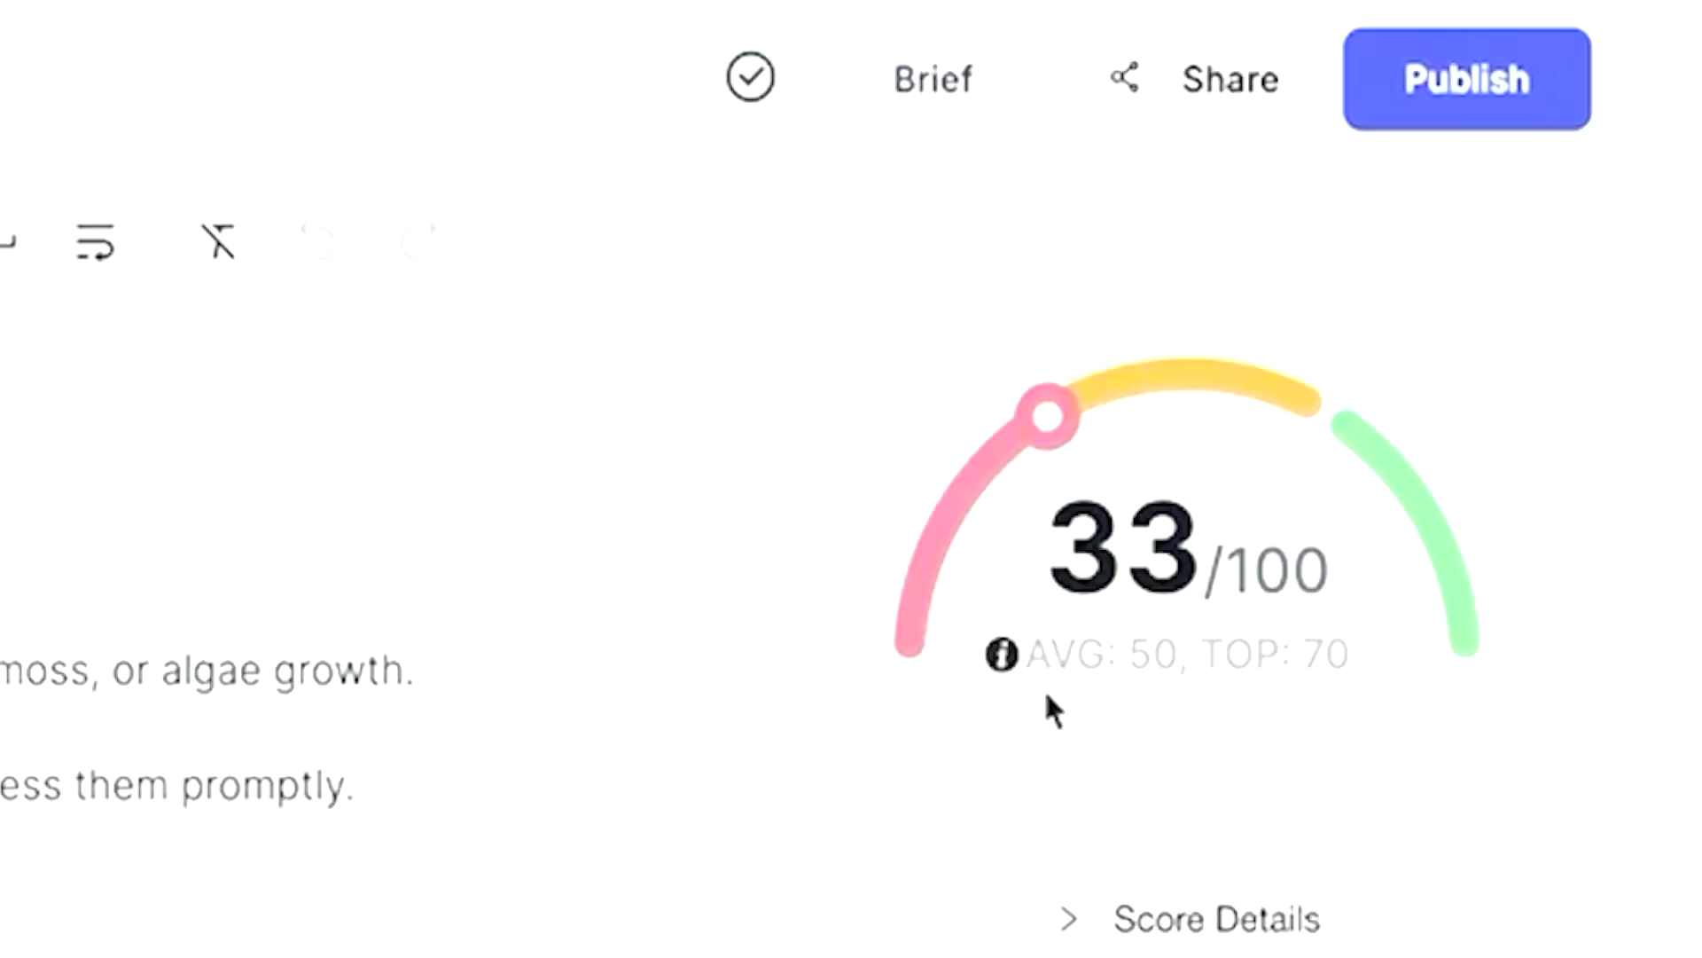
# Step: Check the score info and scroll the right panel to the unused keyword 'pickleball courts nyc'
pyautogui.moveTo(1075, 656)
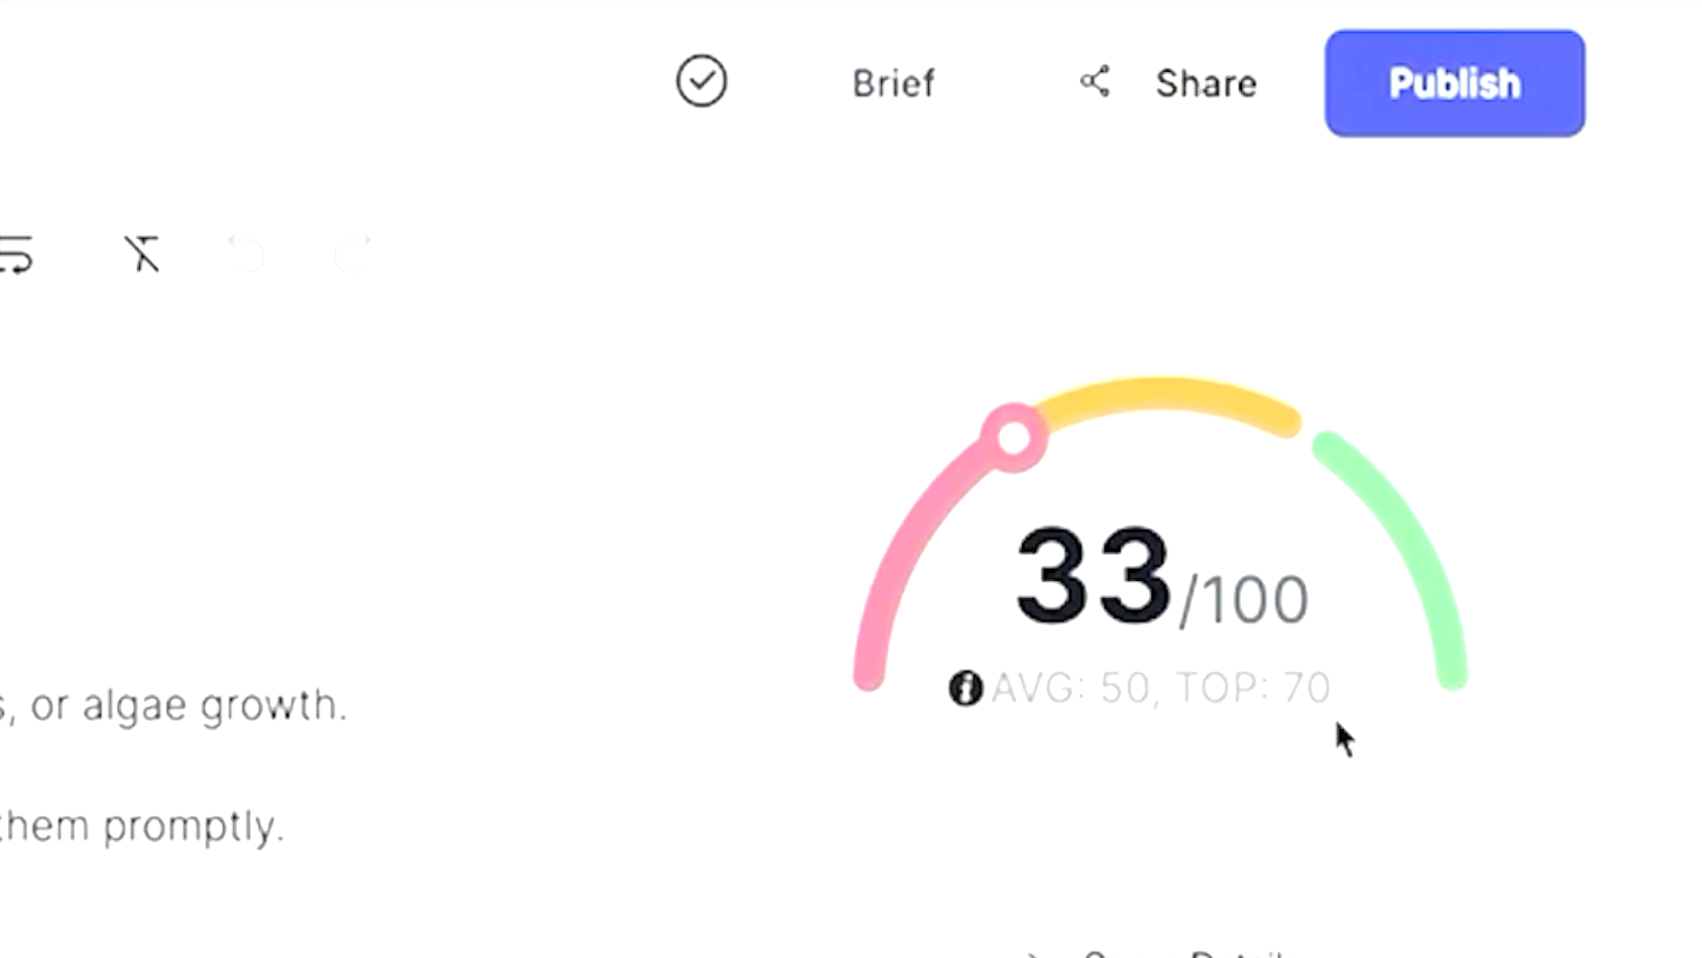
pyautogui.scroll(-5, 1338, 736)
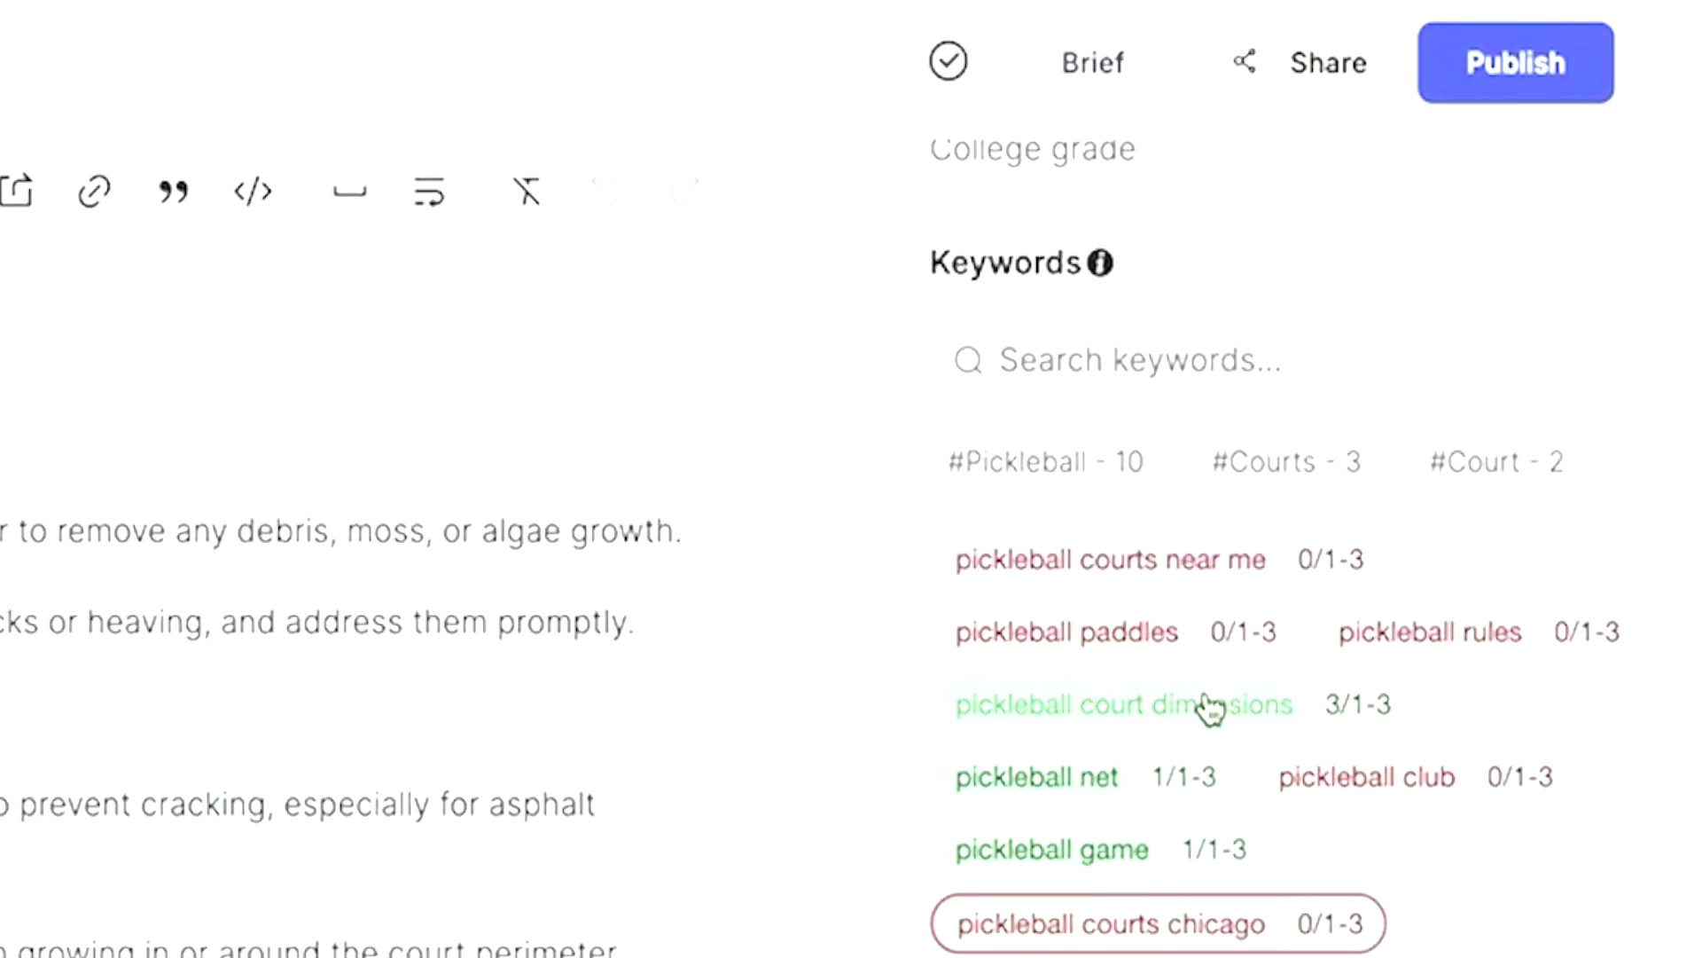
pyautogui.scroll(2, 1201, 707)
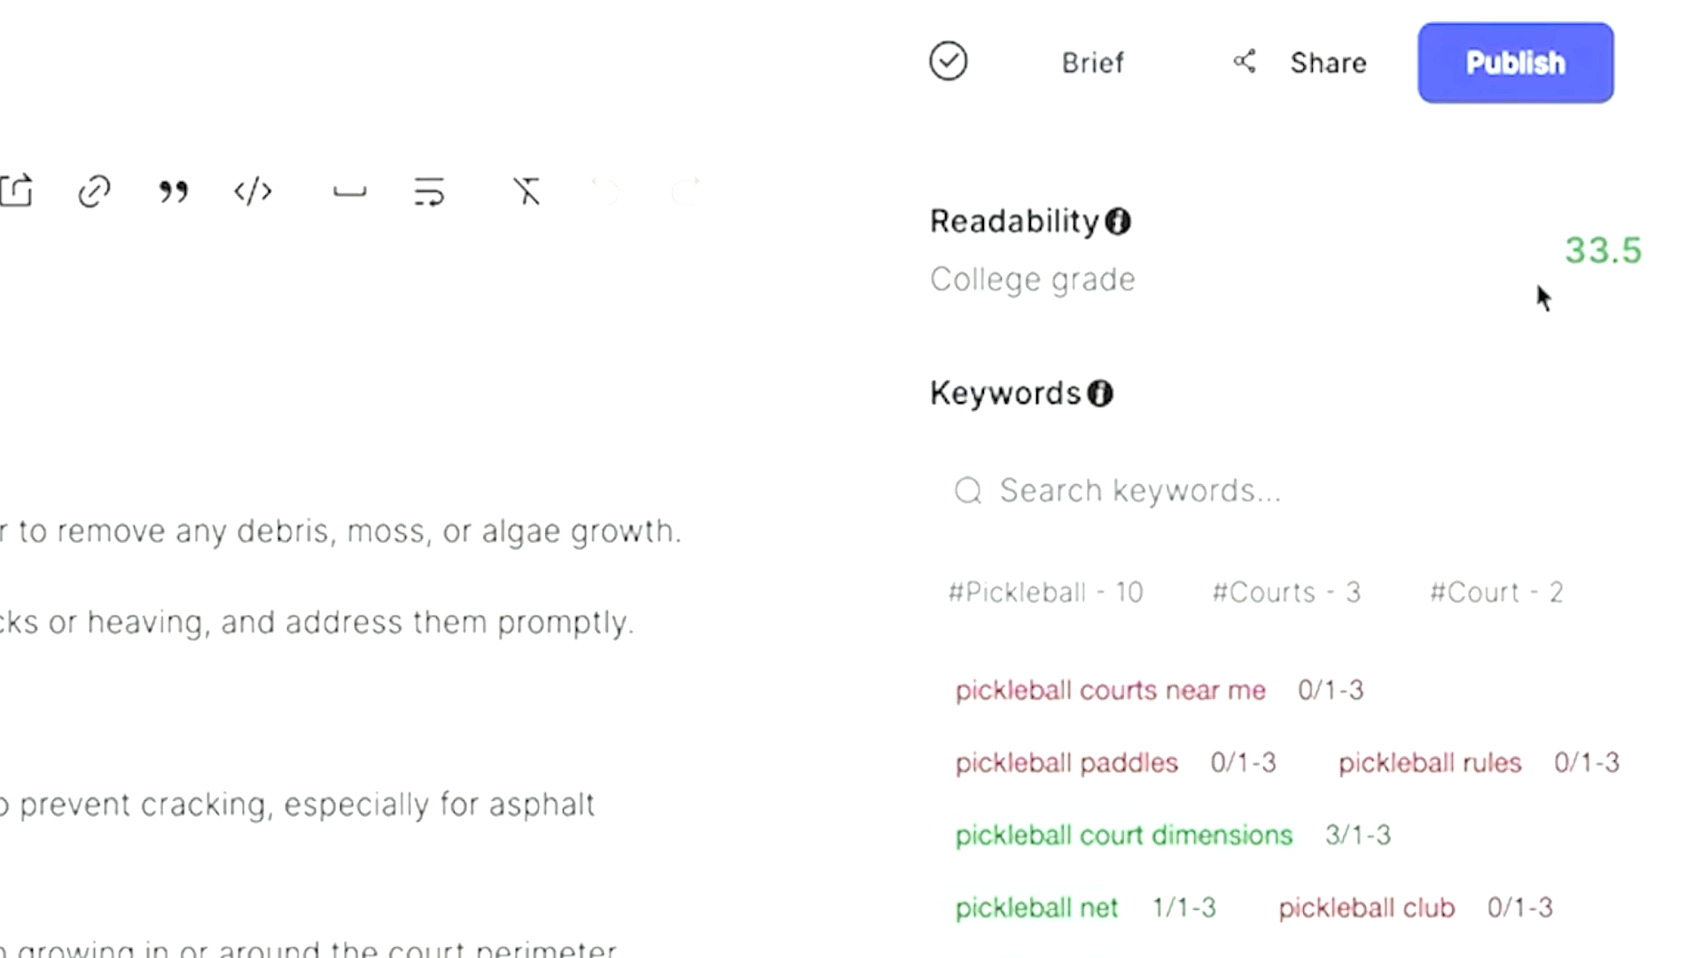
pyautogui.scroll(-6, 1233, 543)
pyautogui.scroll(1, 824, 733)
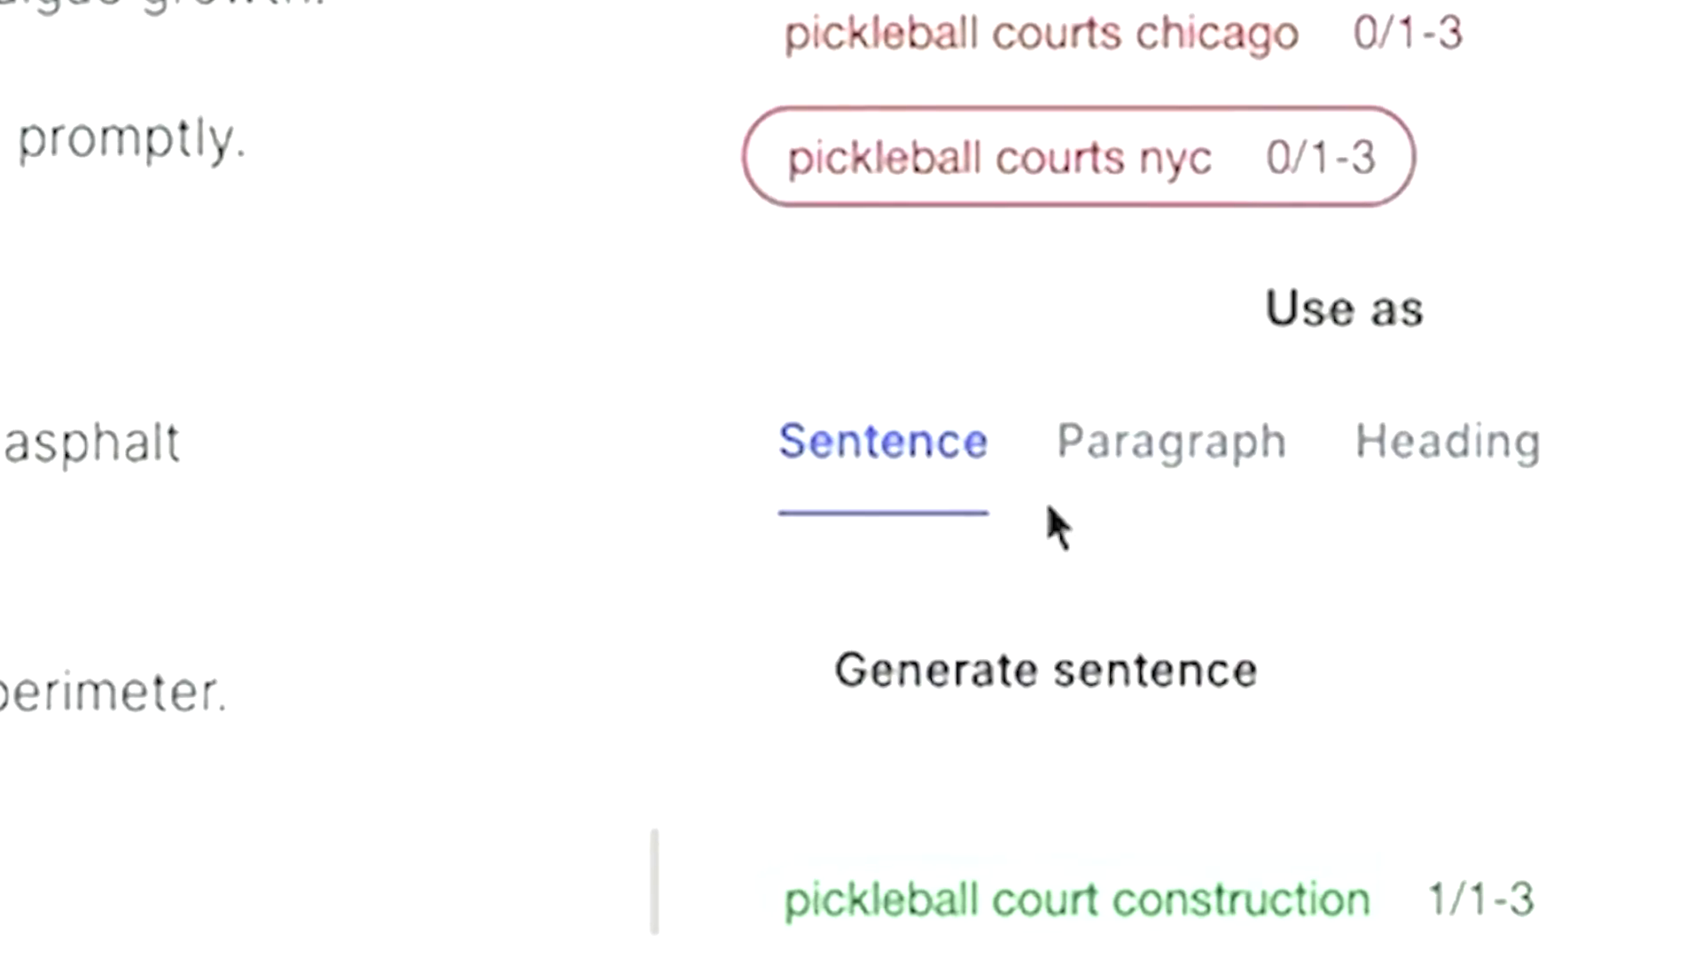
# Step: Generate sentences with 'pickleball courts nyc' and insert one, raising the content score to 34/100
pyautogui.click(1170, 461)
pyautogui.click(873, 459)
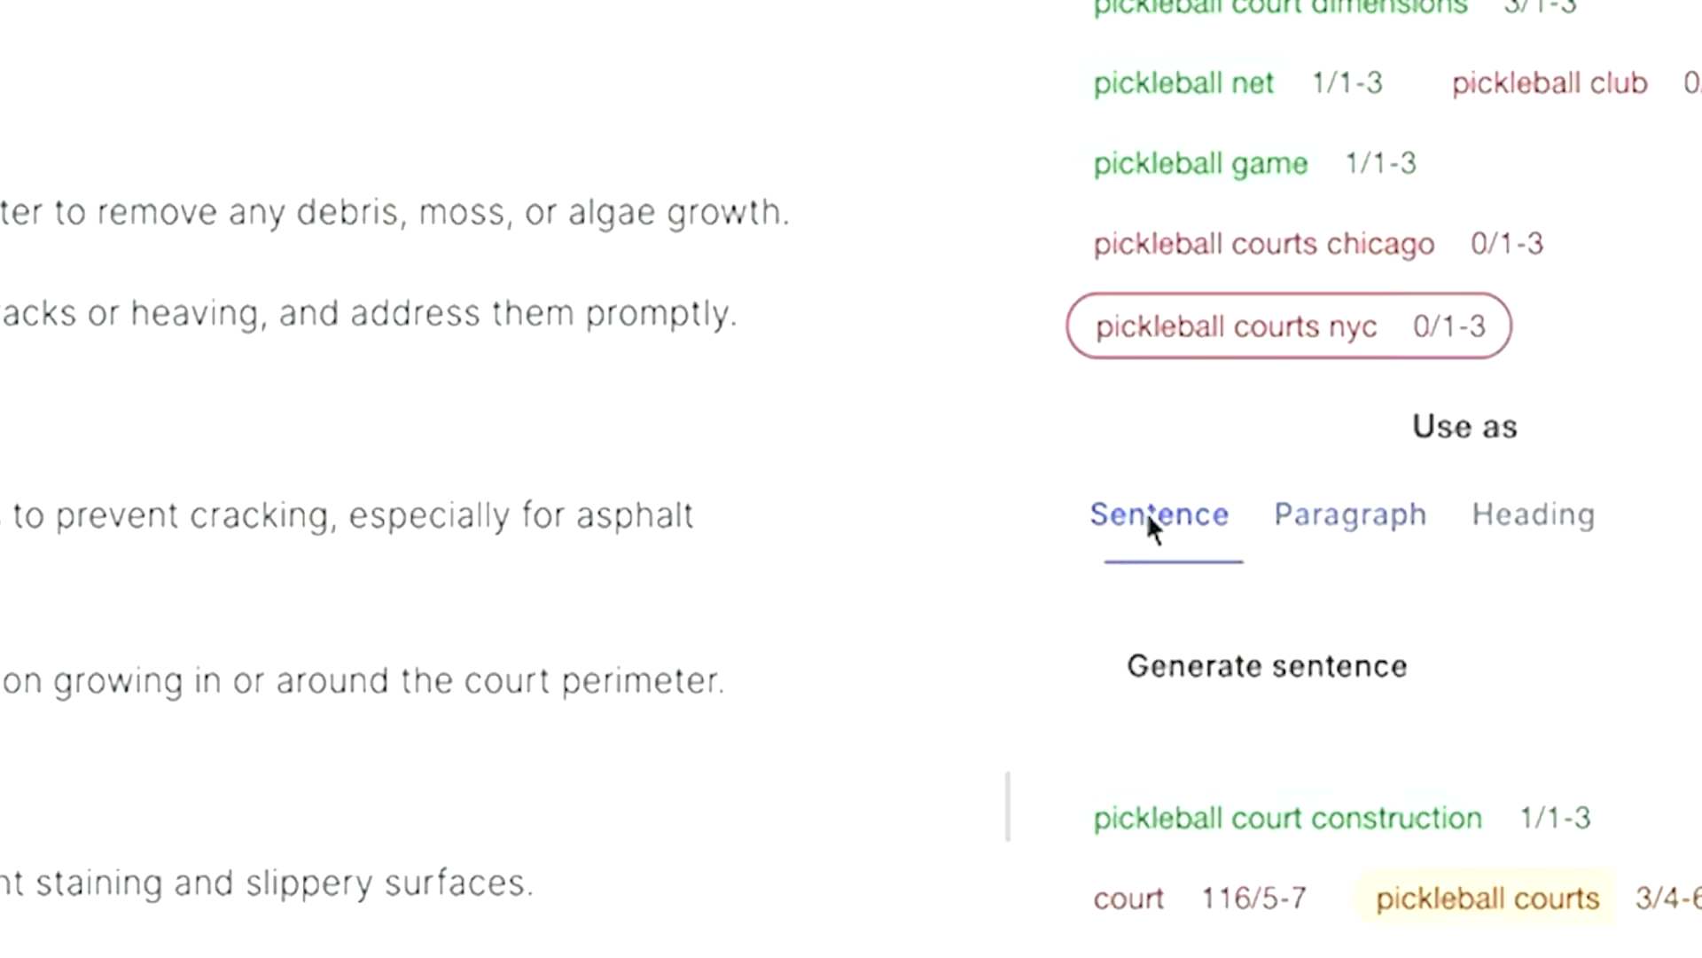
pyautogui.click(1201, 702)
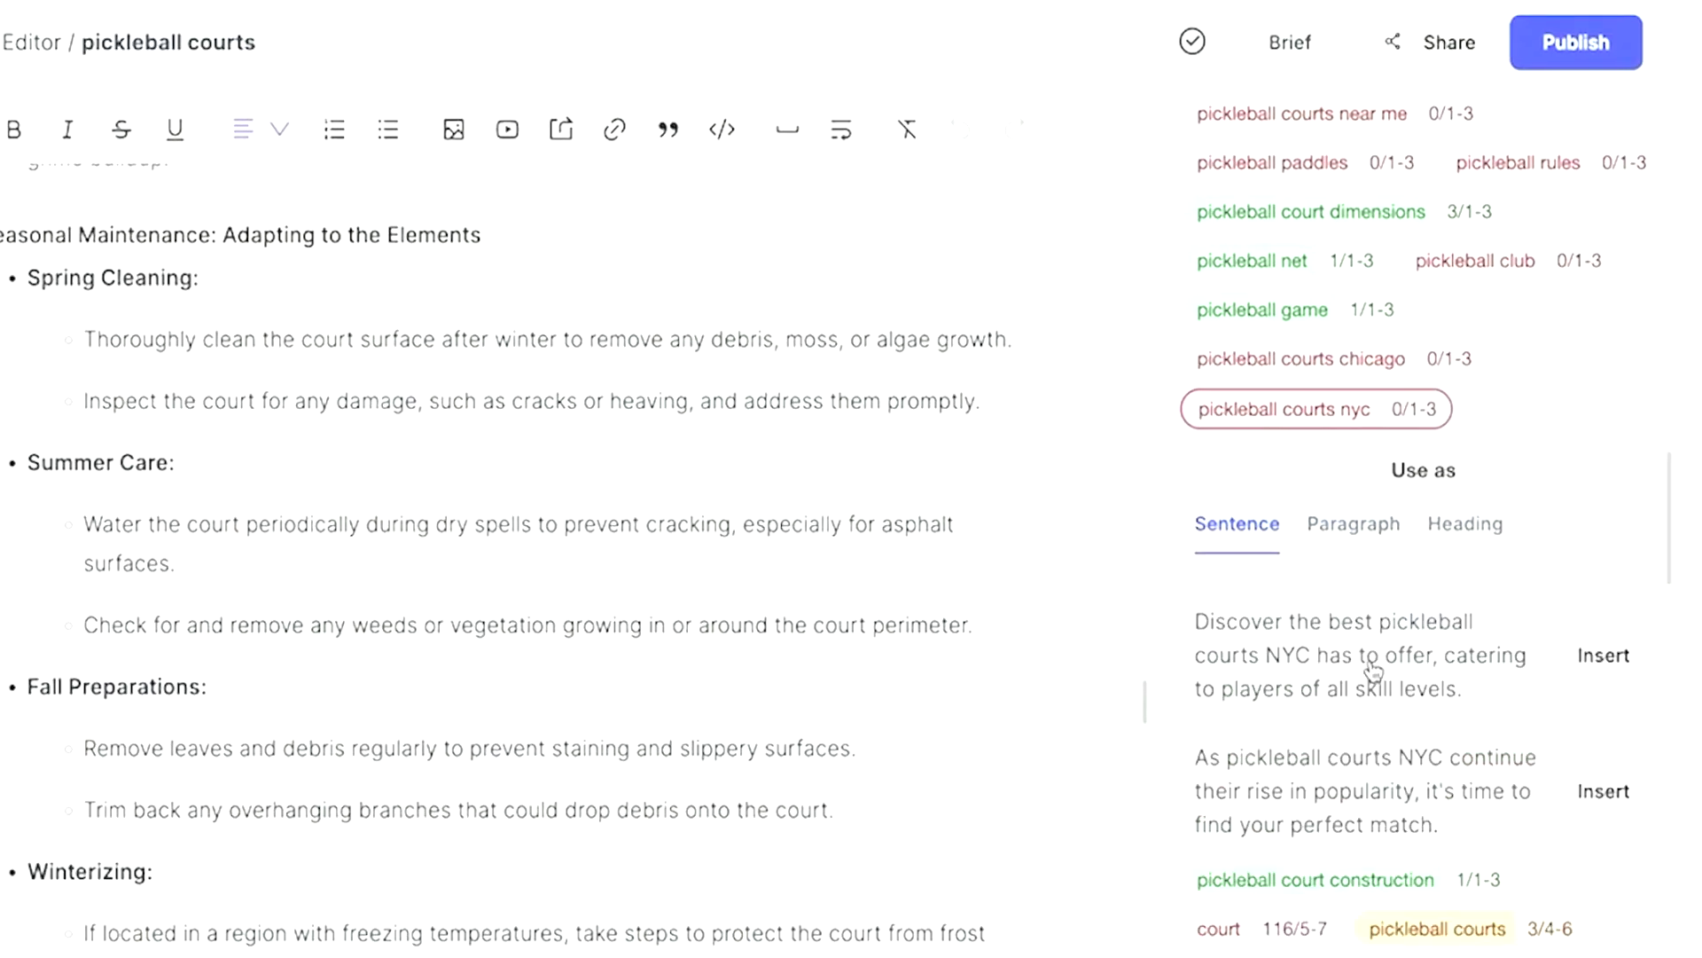
pyautogui.scroll(-3, 1605, 581)
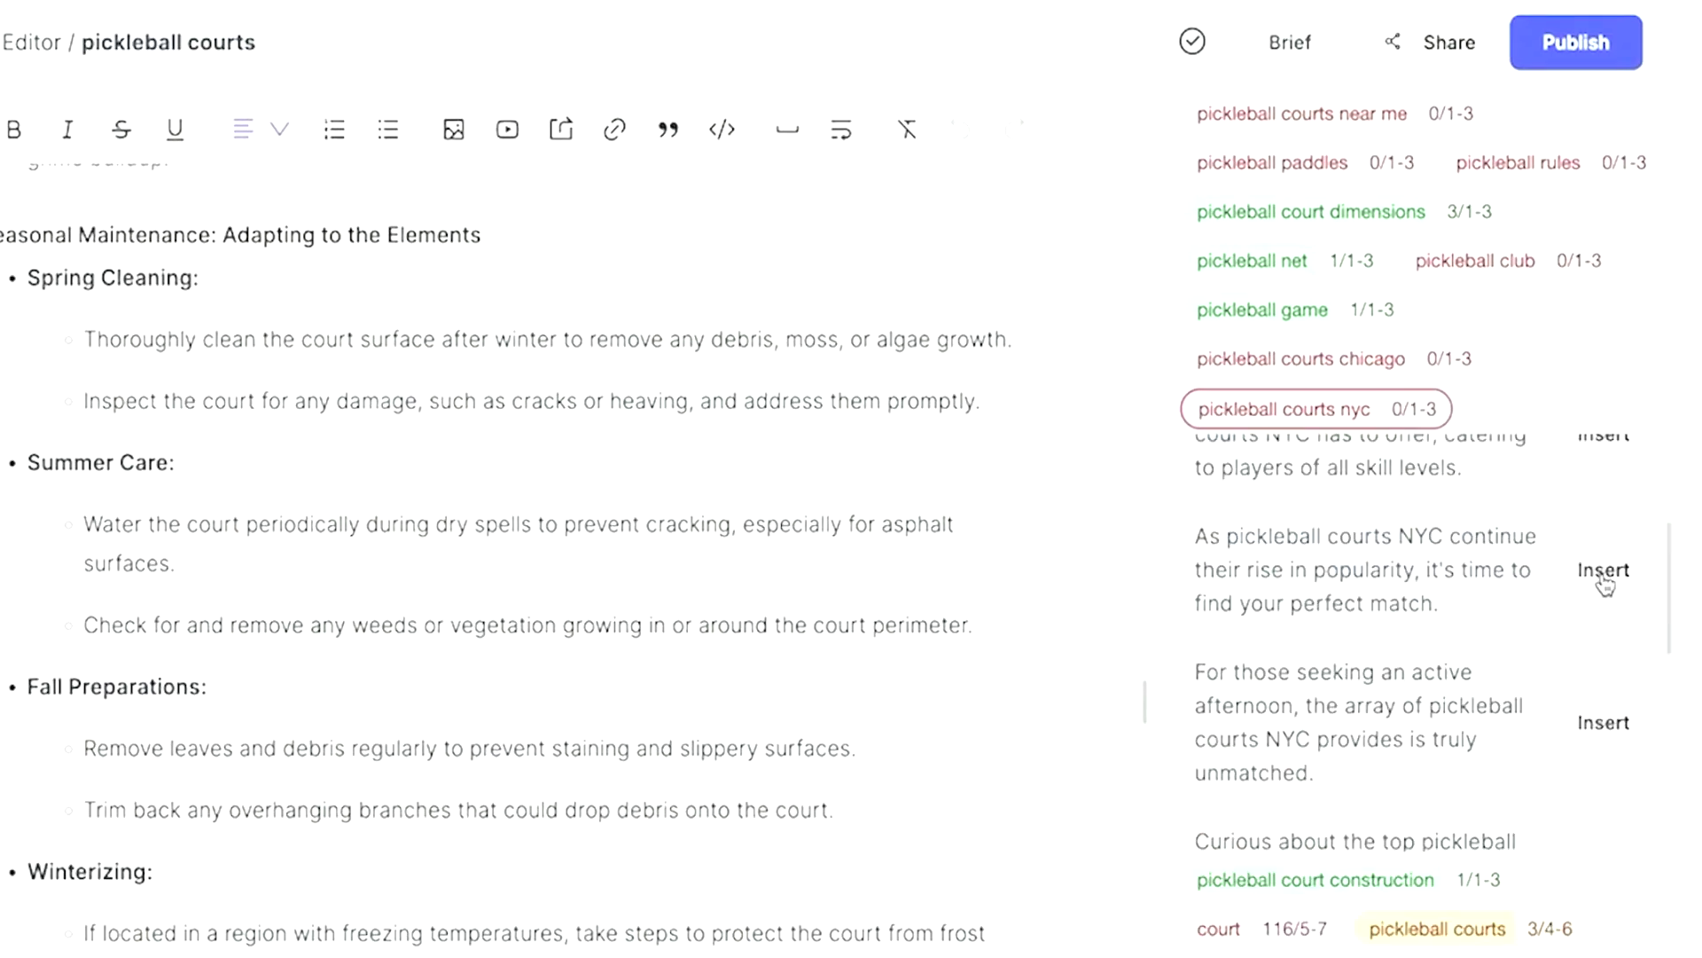
pyautogui.click(1591, 574)
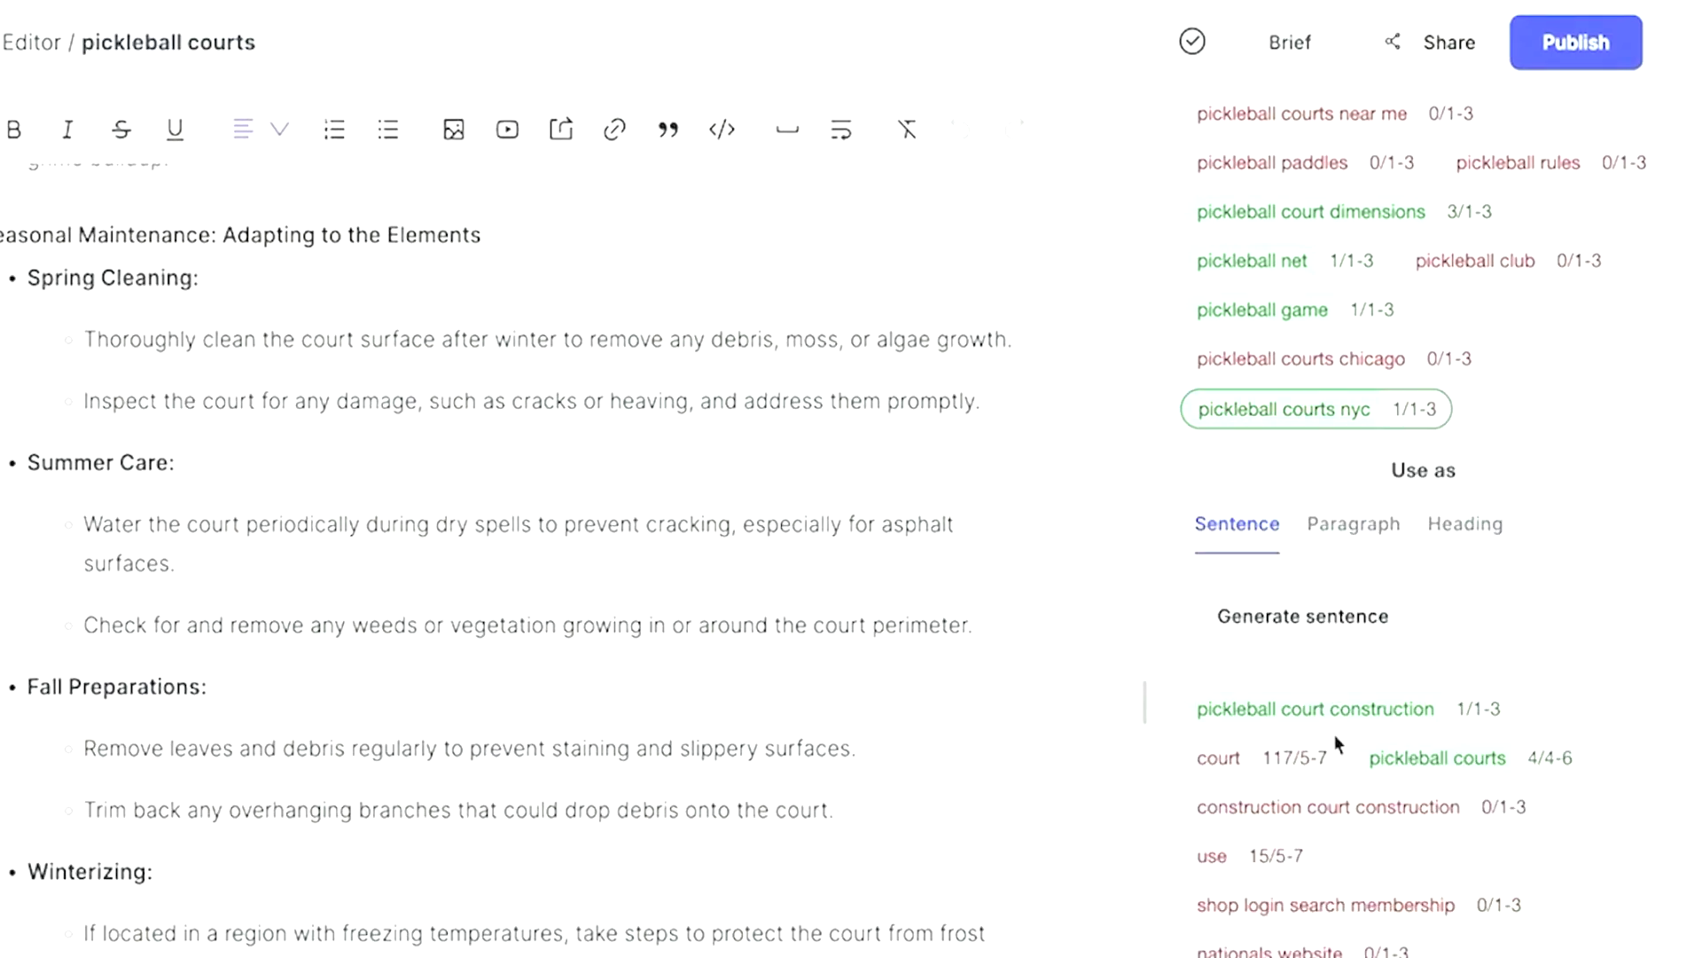
pyautogui.scroll(-5, 1341, 514)
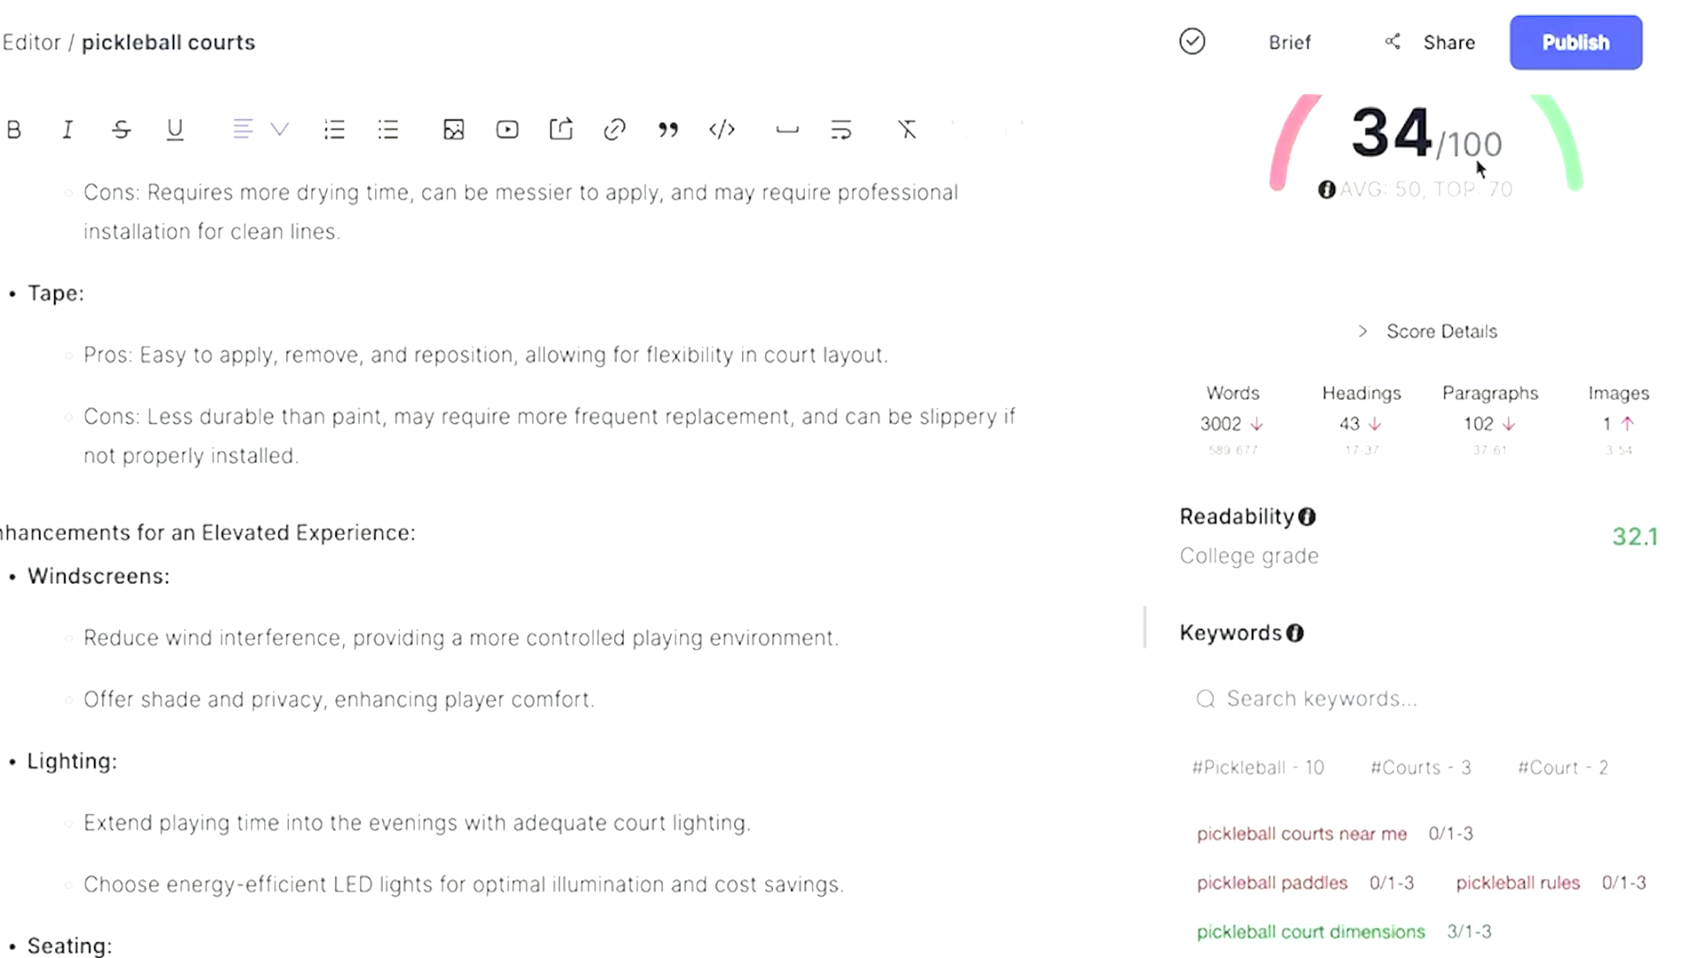
pyautogui.scroll(-3, 1476, 163)
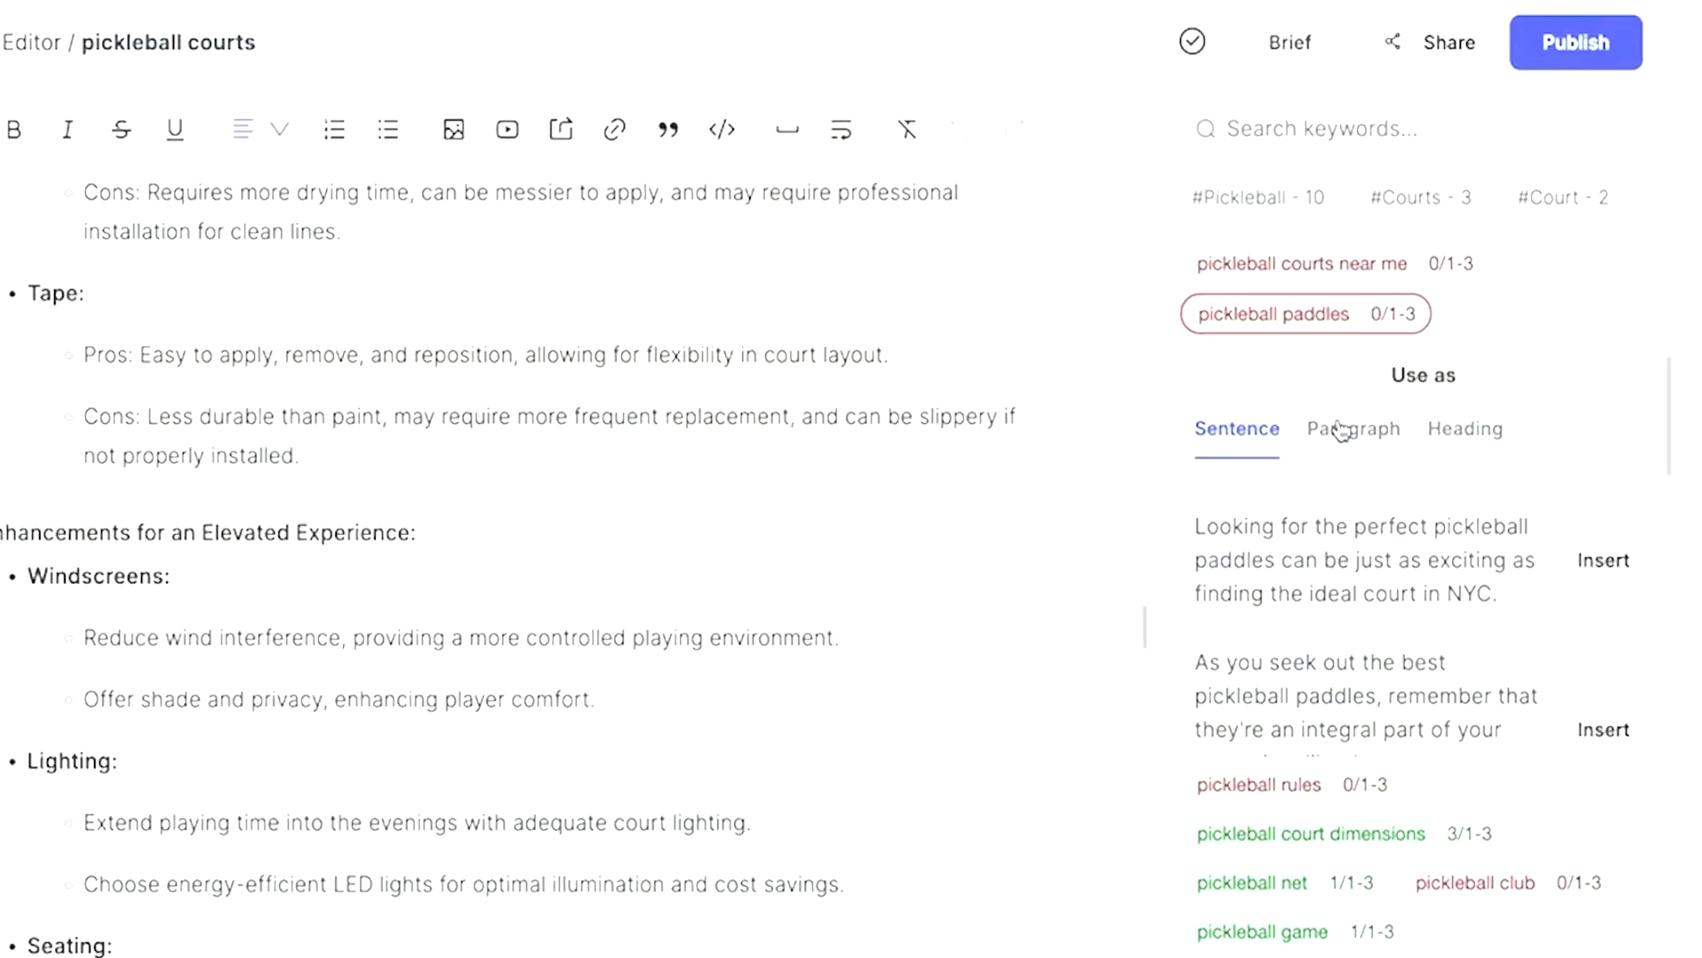
pyautogui.scroll(8, 1348, 435)
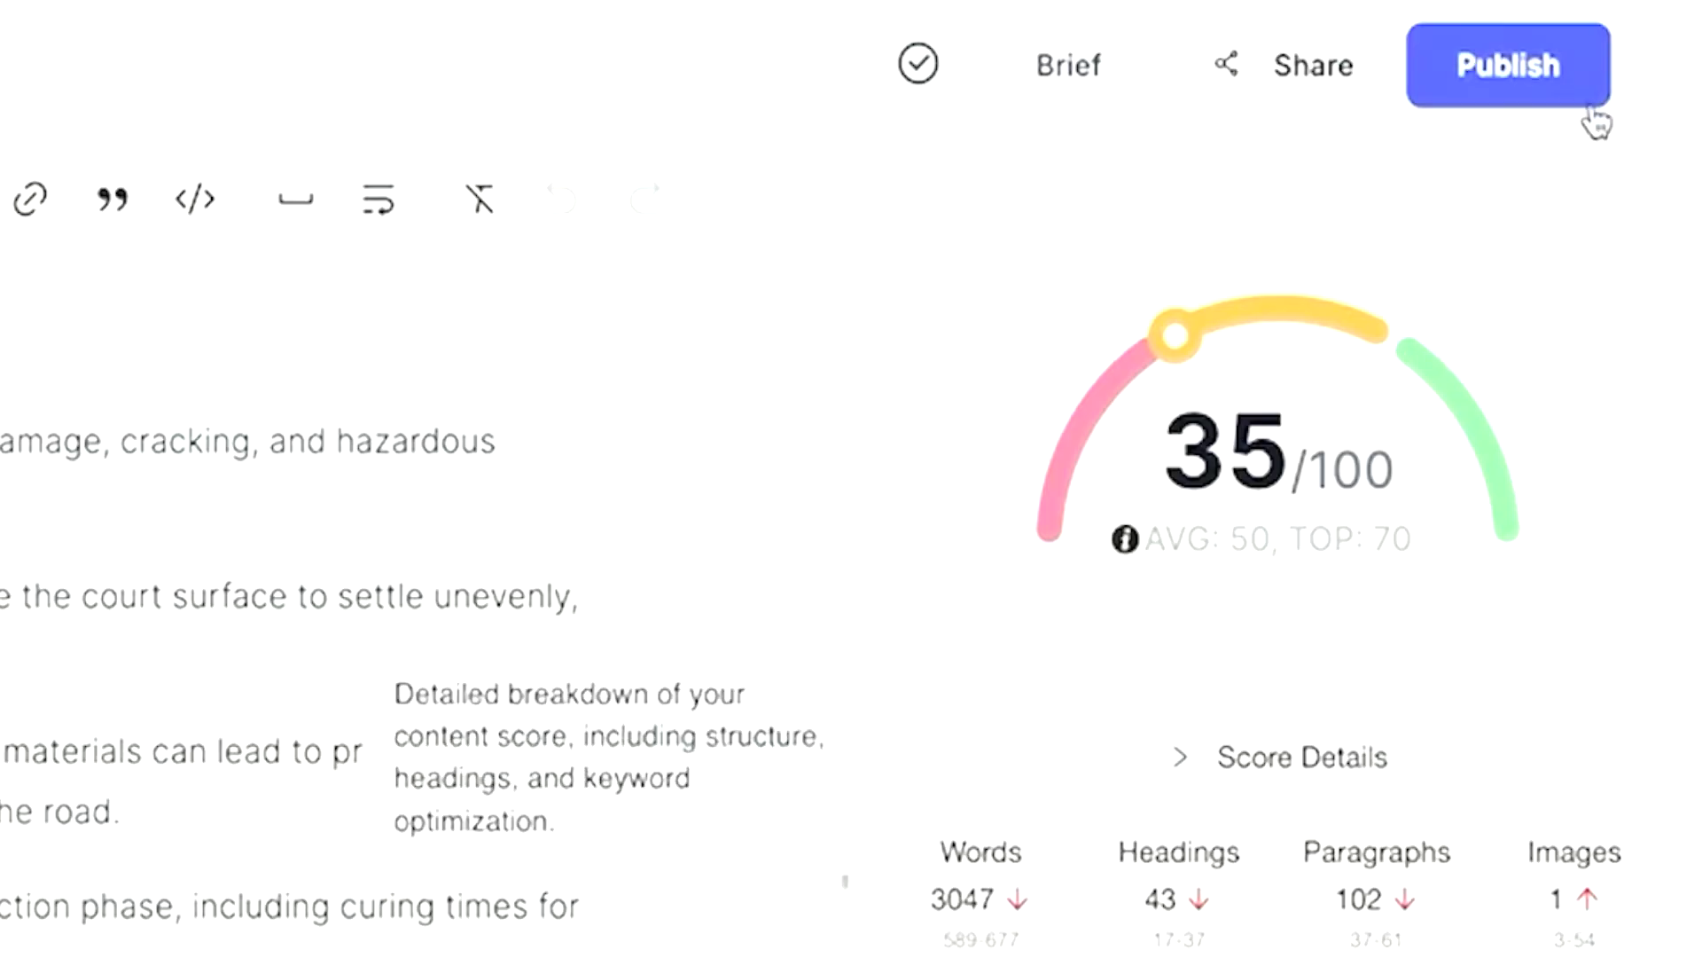
# Step: Open the Publish menu to see the article's Save and Download options
pyautogui.click(1581, 83)
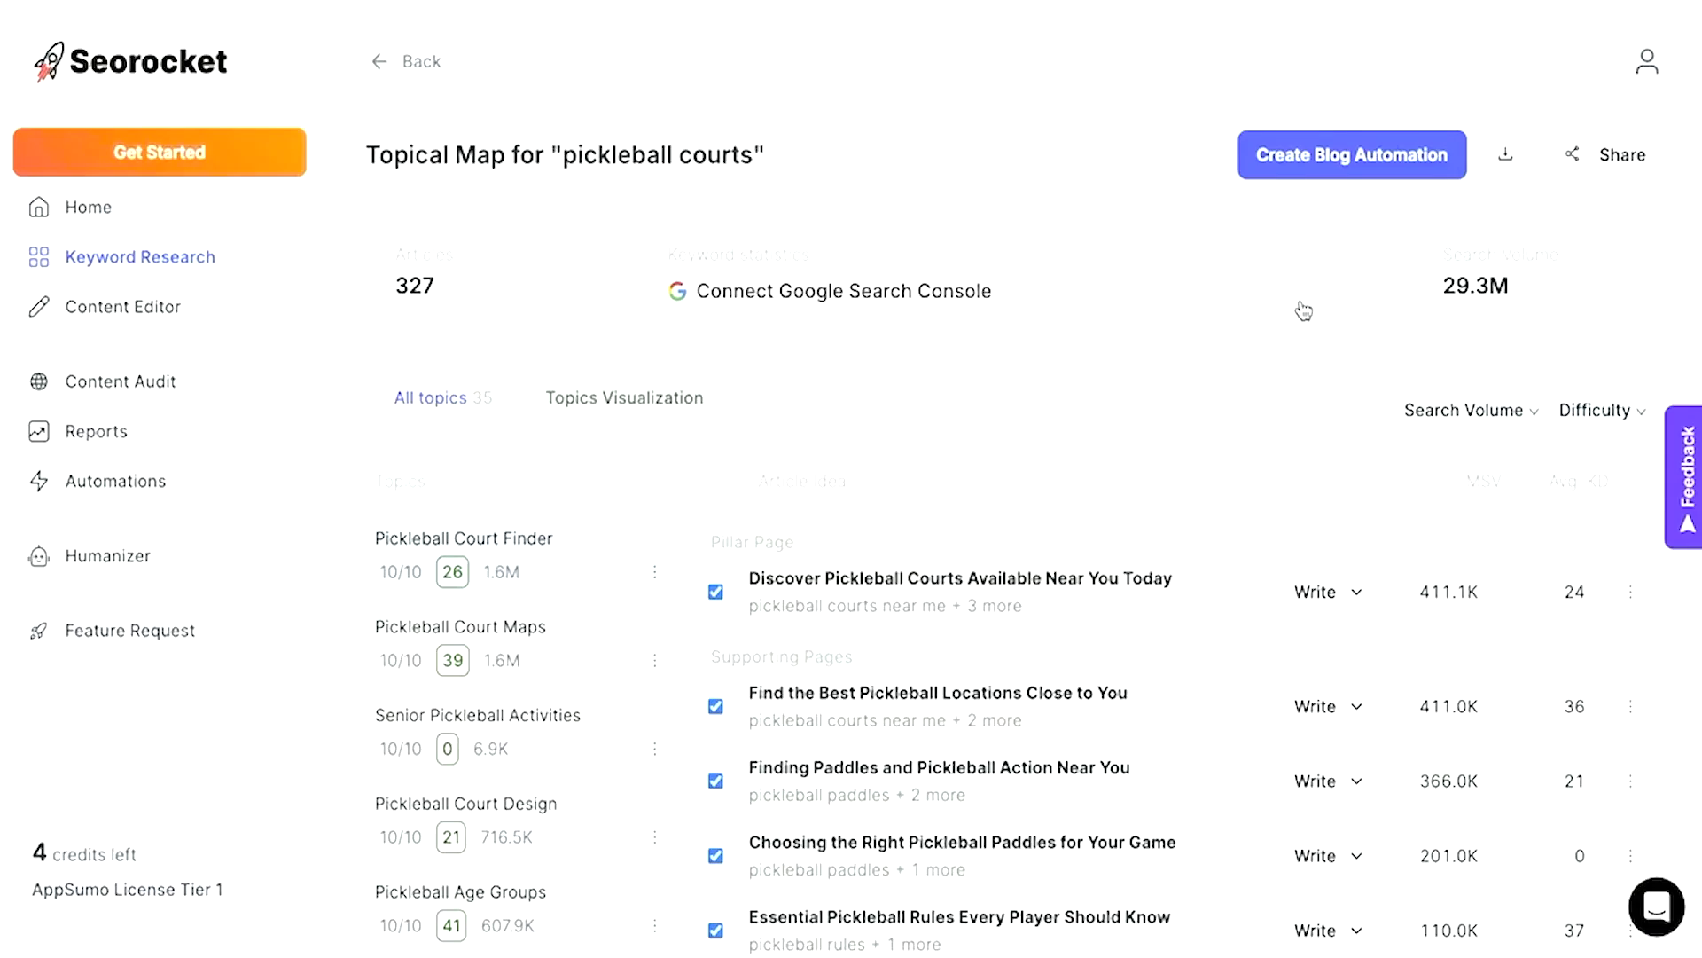
# Step: Scroll through the Pickleball Court Finder article ideas, from the pillar page to its supporting articles
pyautogui.scroll(-1, 1075, 685)
pyautogui.scroll(1, 747, 440)
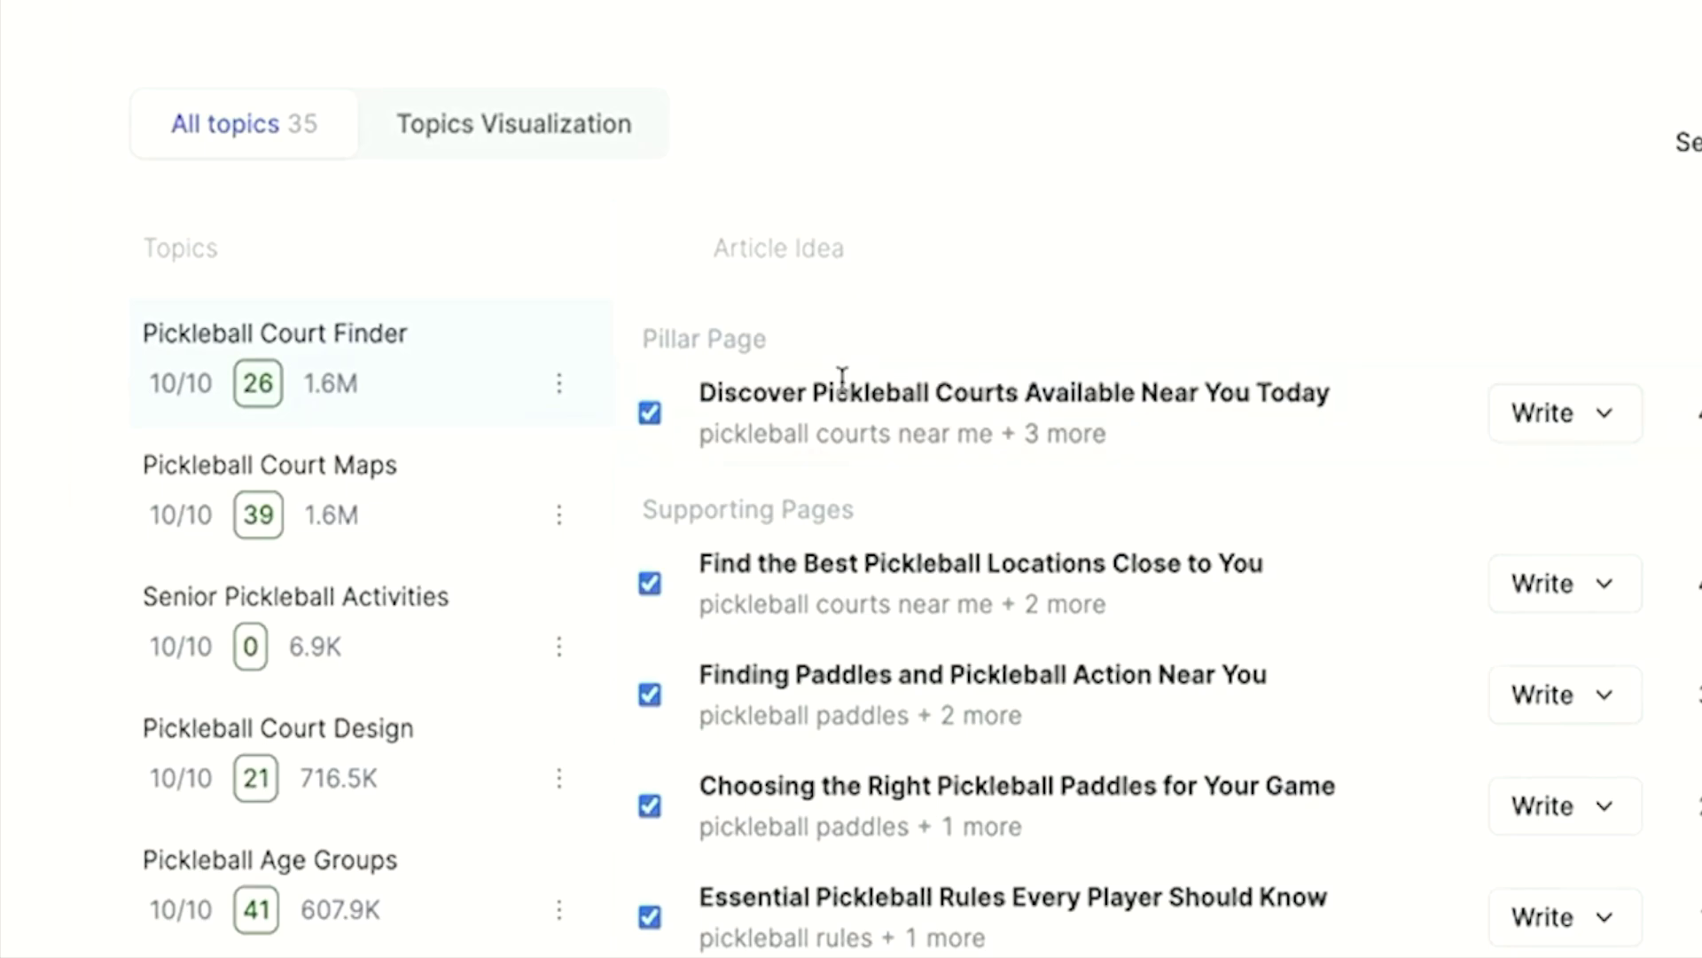
pyautogui.scroll(-2, 842, 388)
pyautogui.scroll(1, 847, 393)
pyautogui.scroll(1, 847, 393)
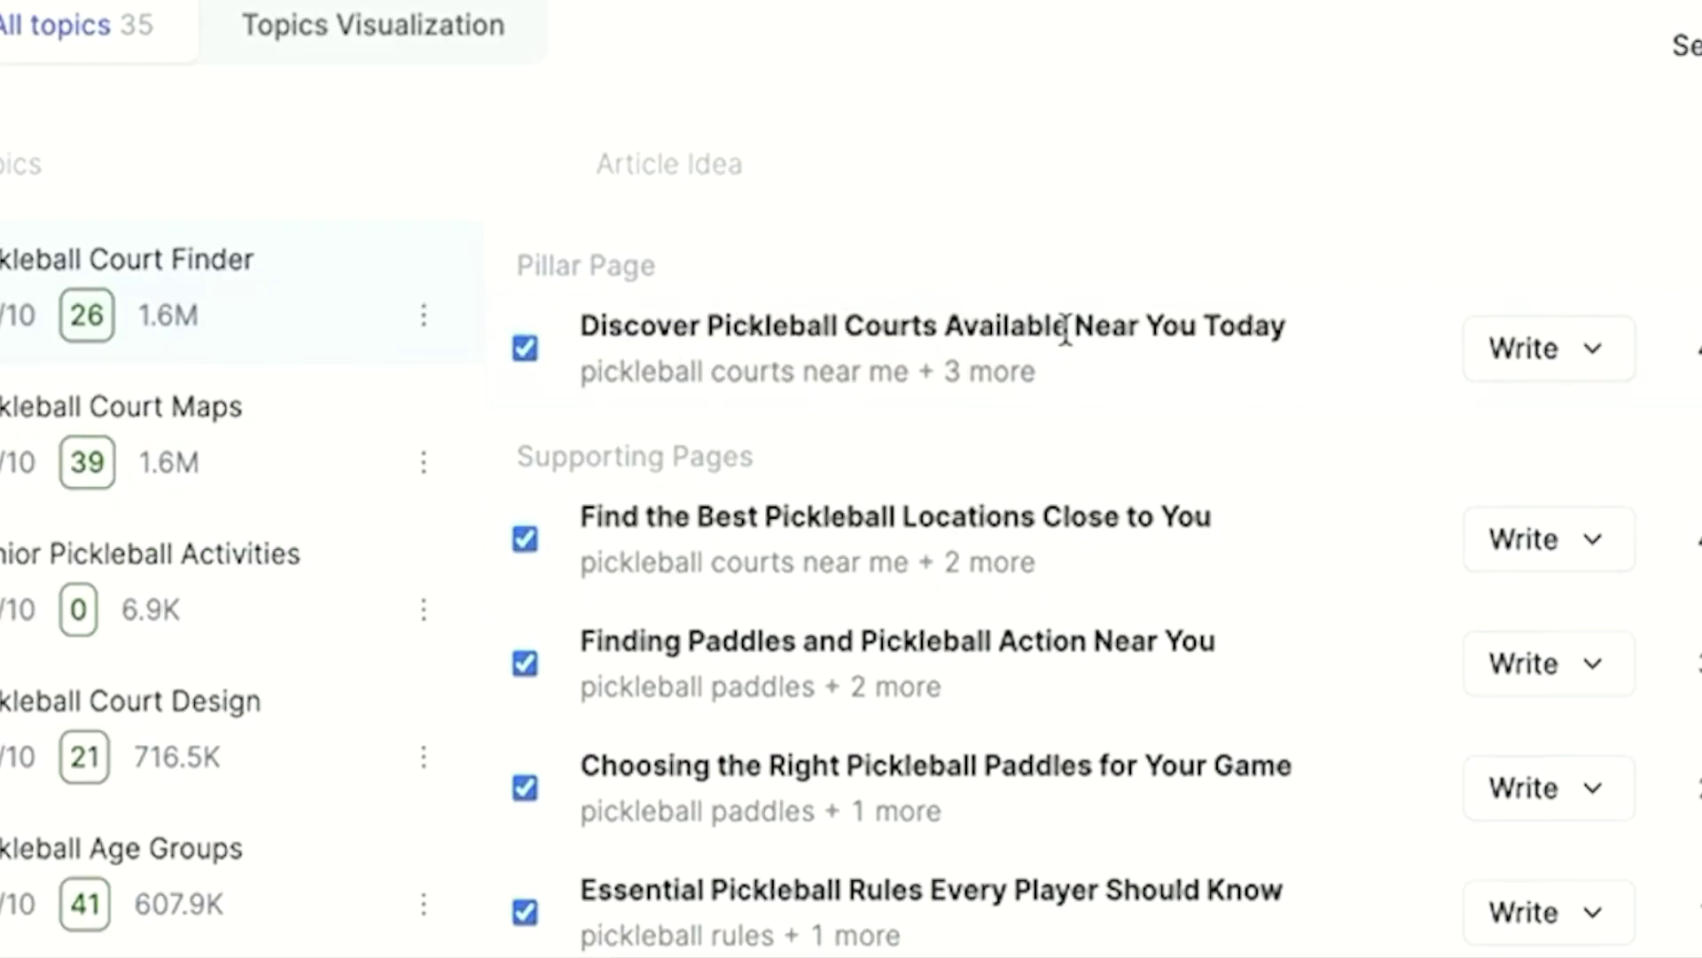
pyautogui.scroll(-1, 1066, 332)
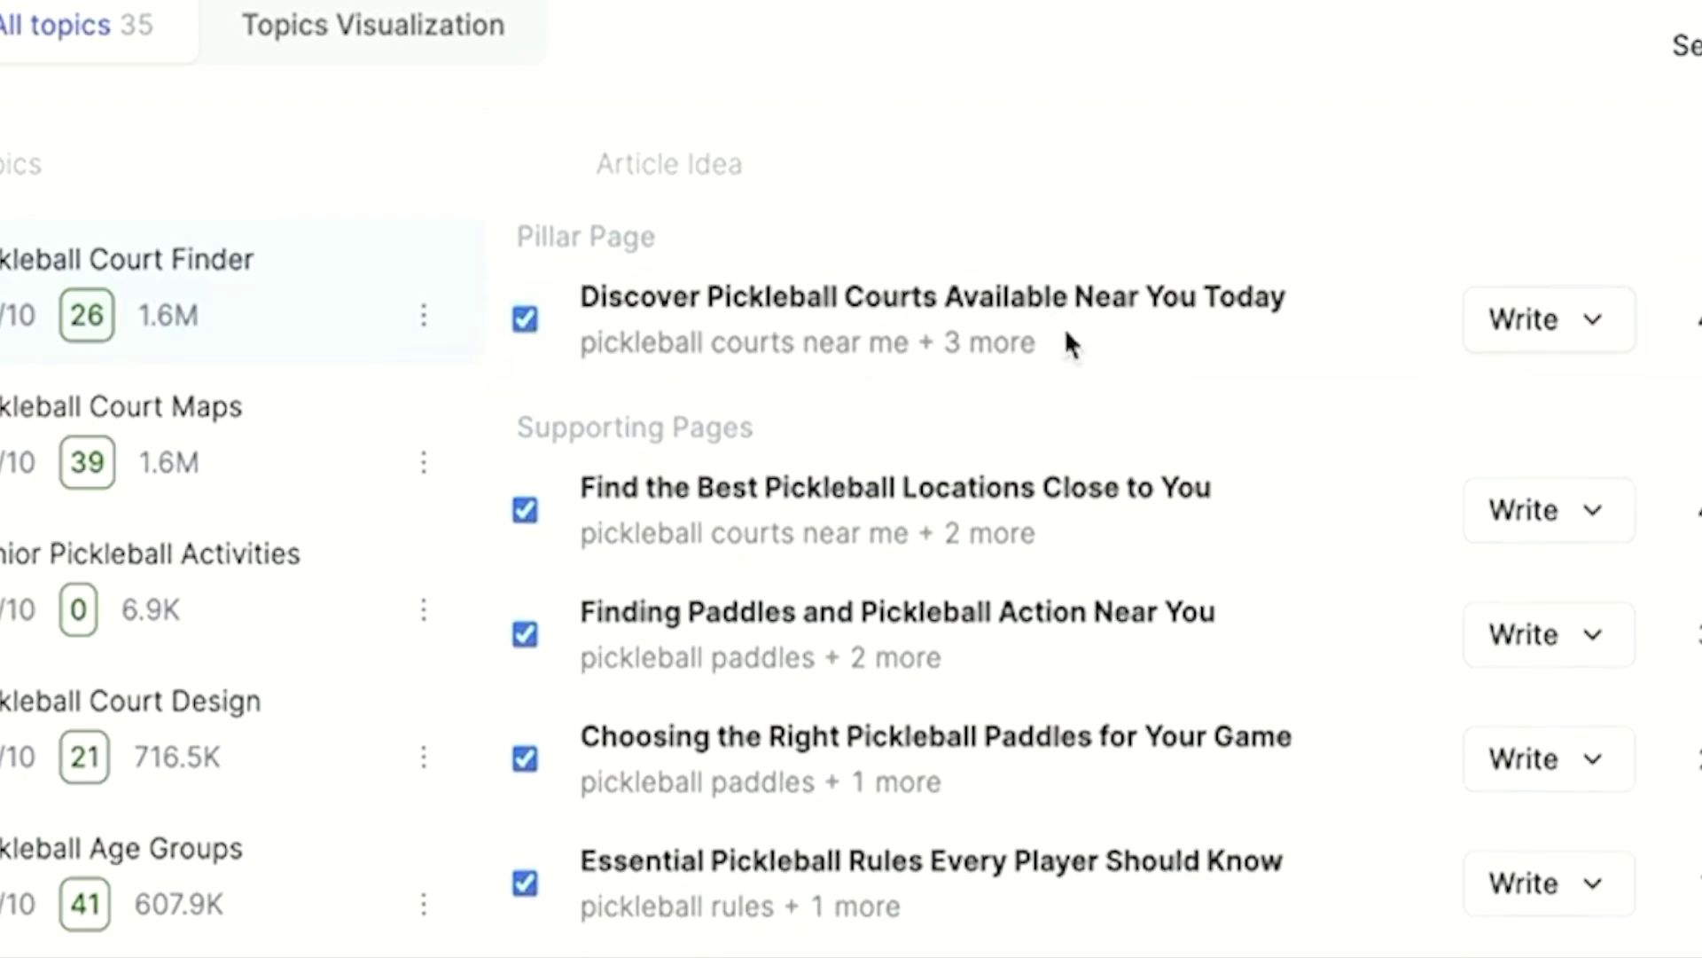
pyautogui.scroll(-3, 1067, 333)
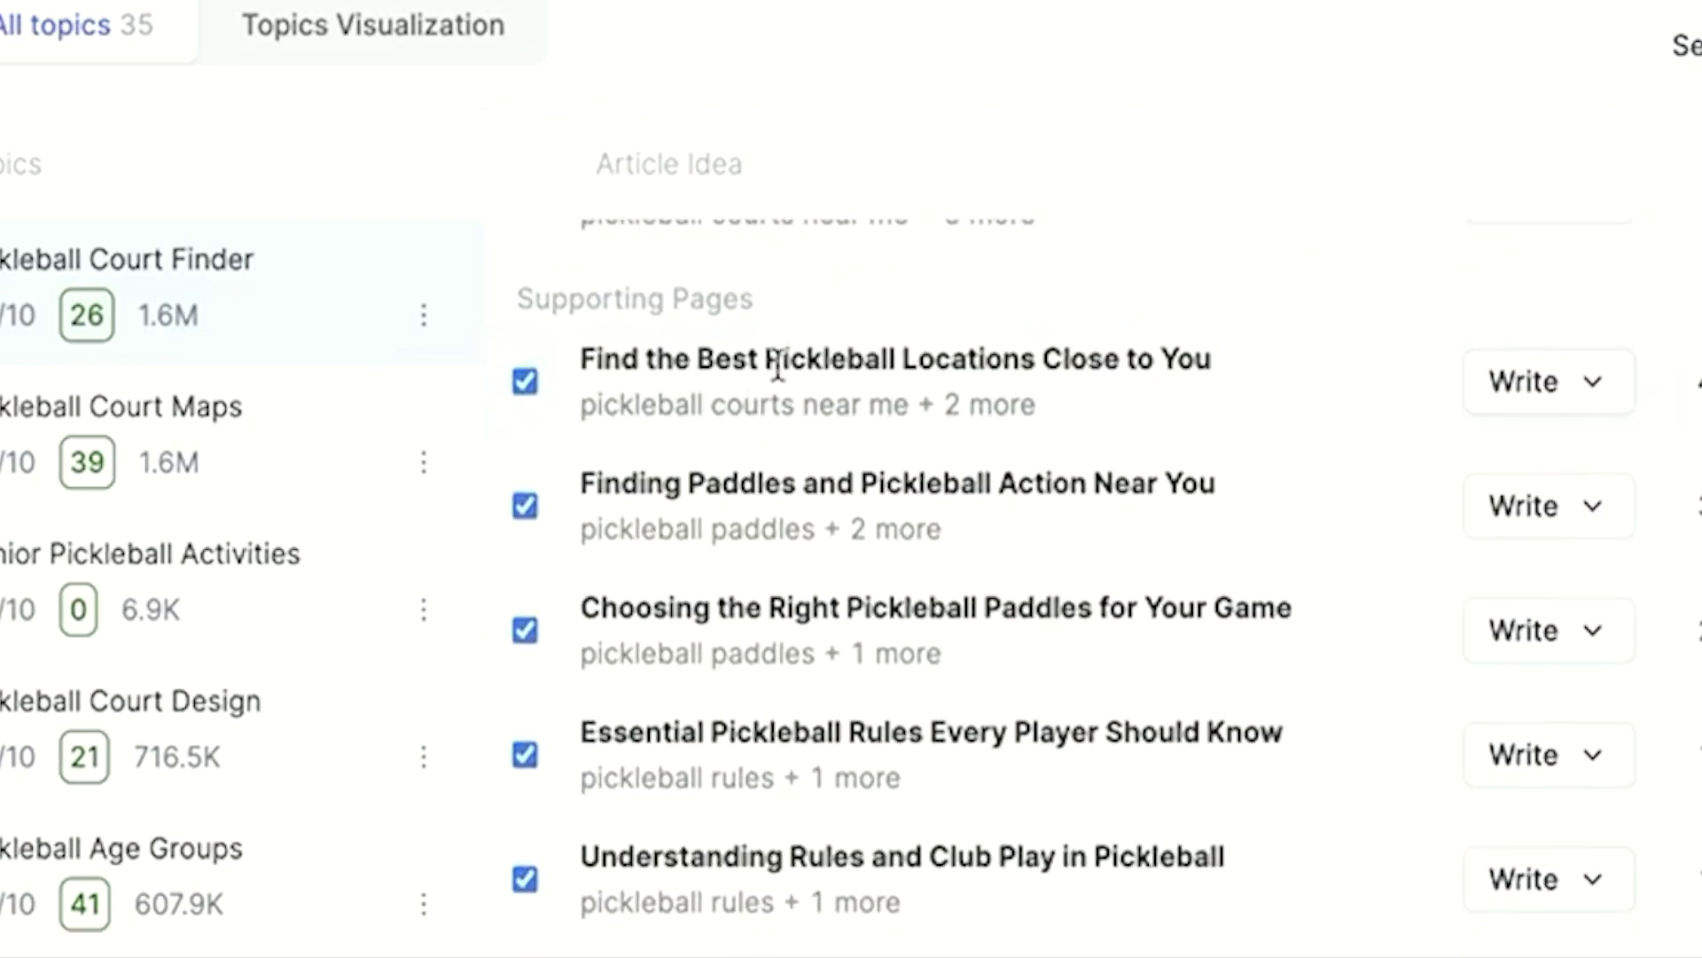
pyautogui.scroll(-3, 1060, 377)
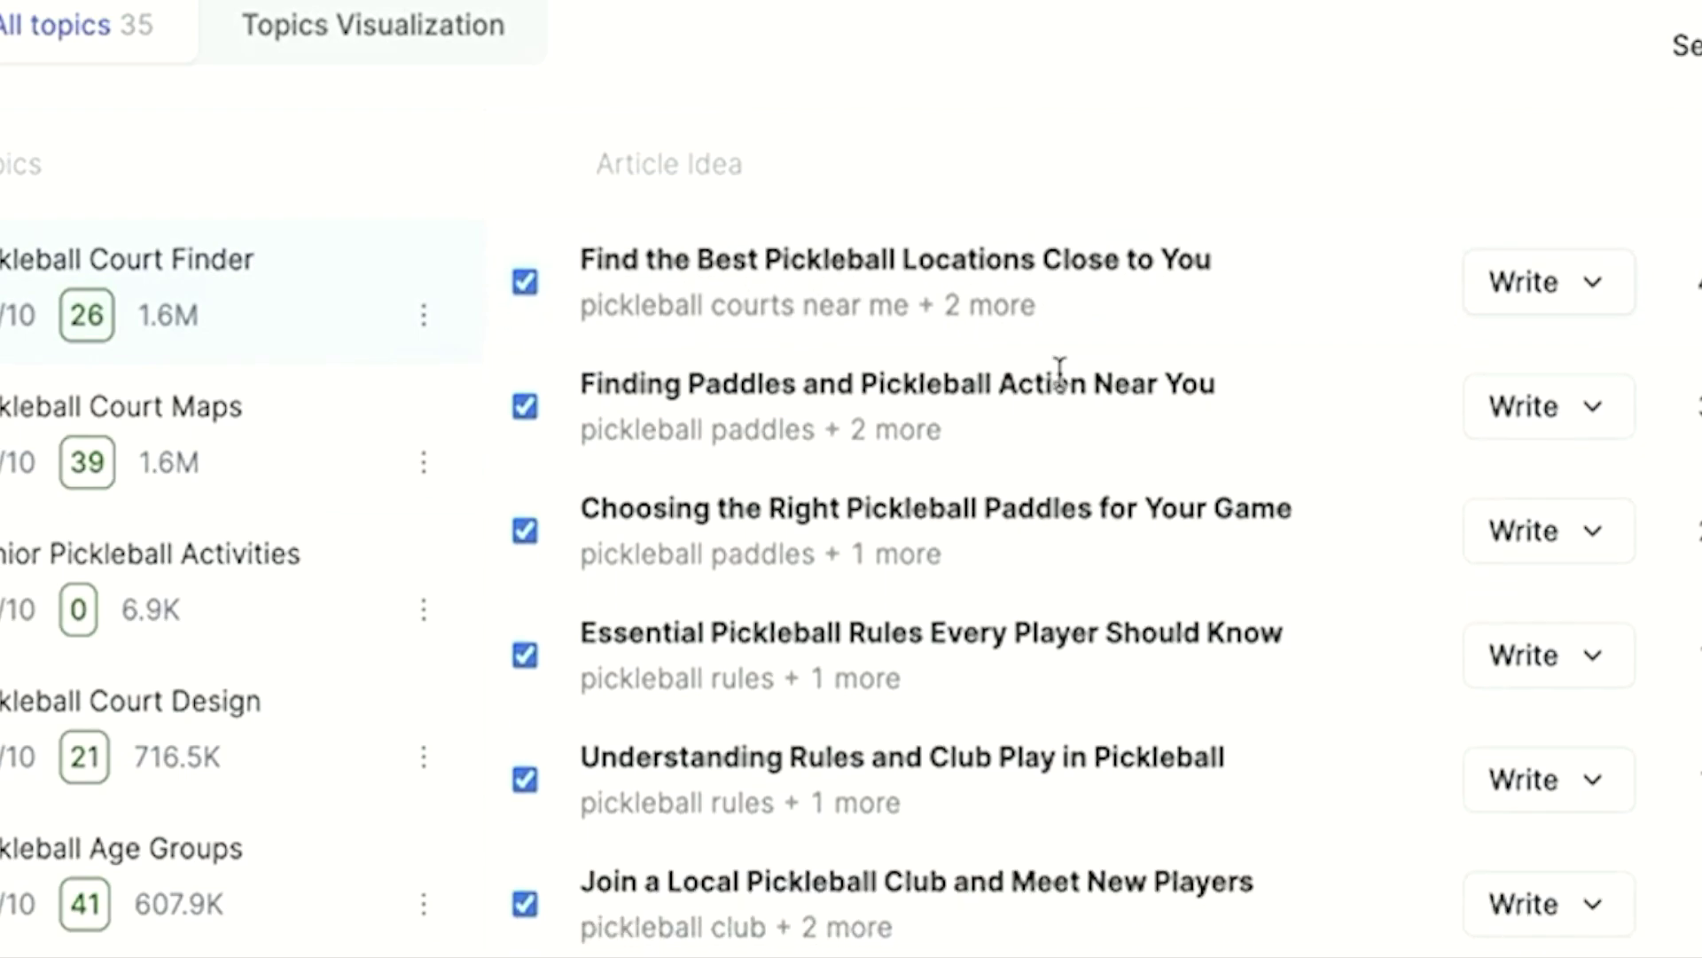